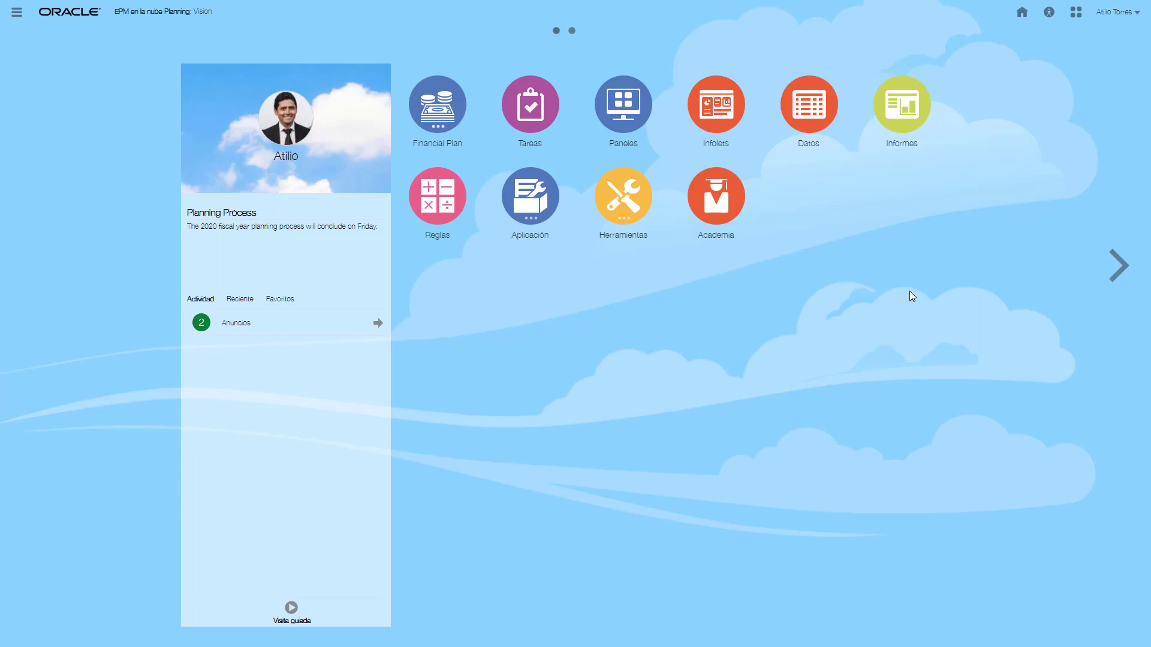
Step: Open the Predictive Forecast form under Financial Plan's Forecast and run predictive planning (Planificación predictiva) on the Accessories row
click(429, 139)
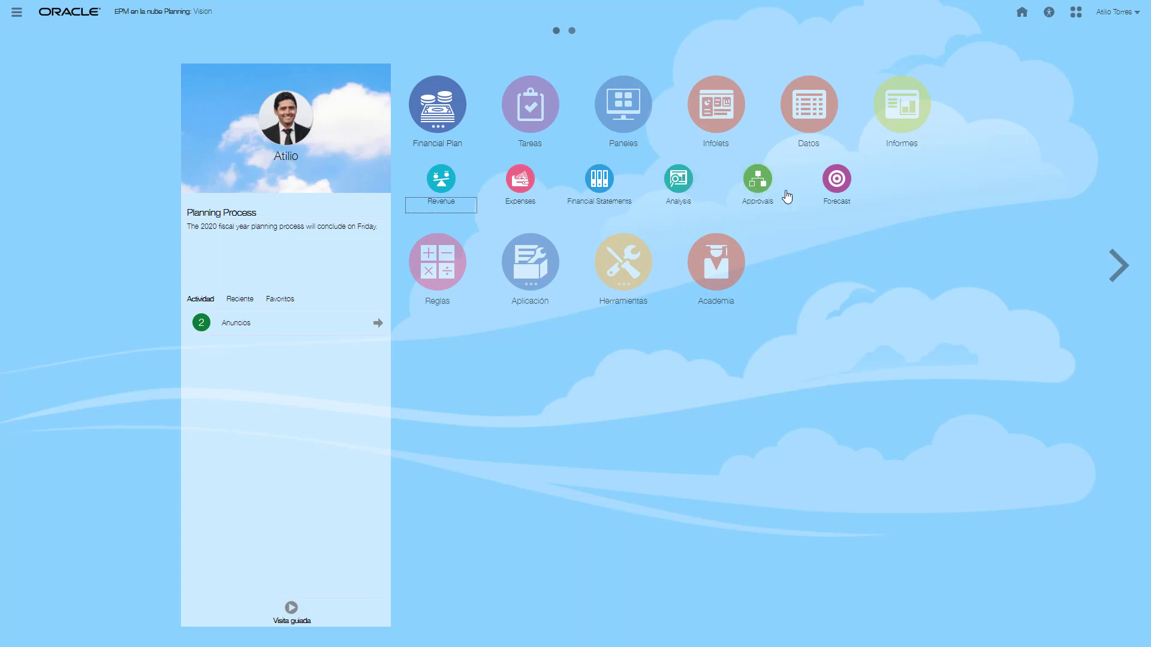
click(836, 179)
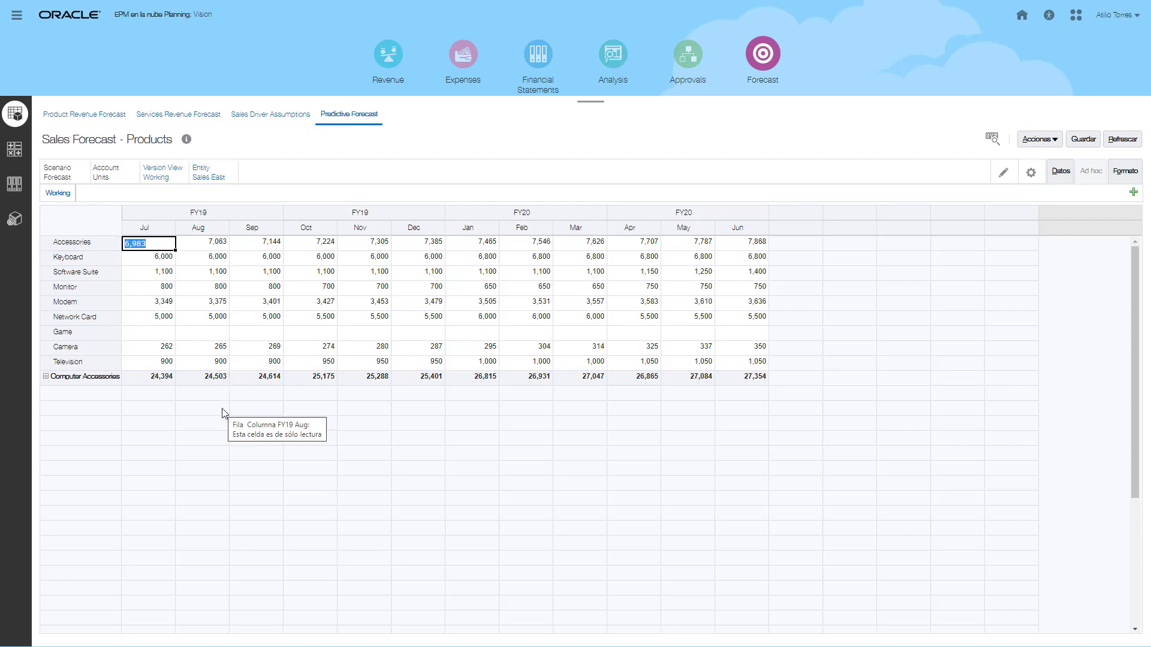
click(56, 241)
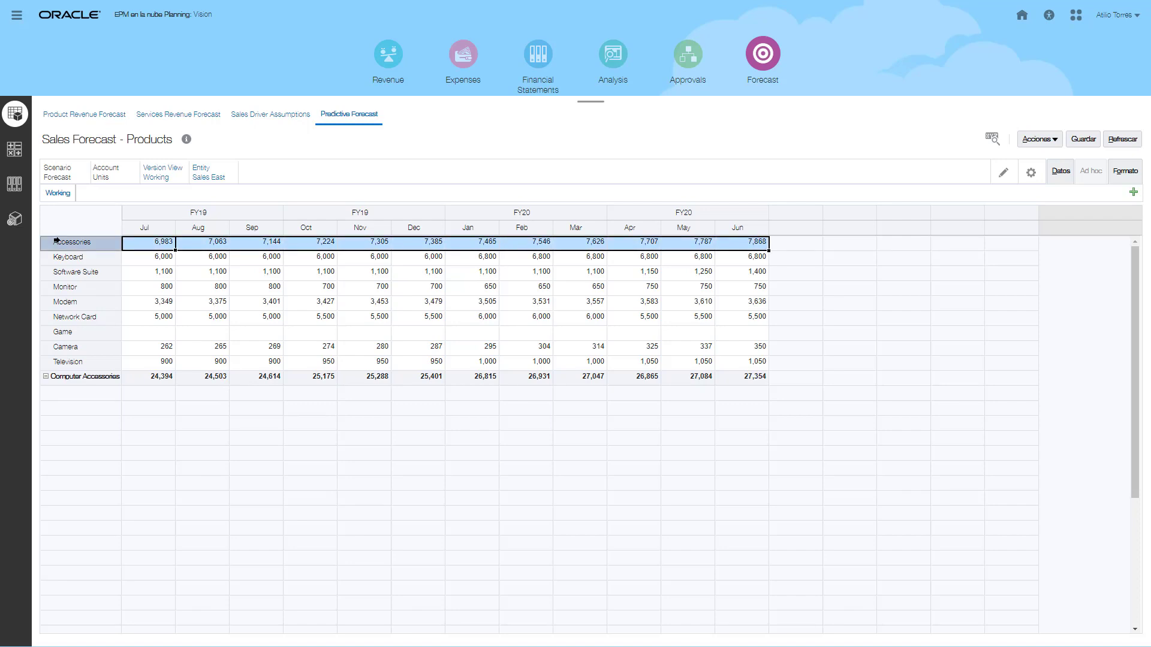
click(1050, 141)
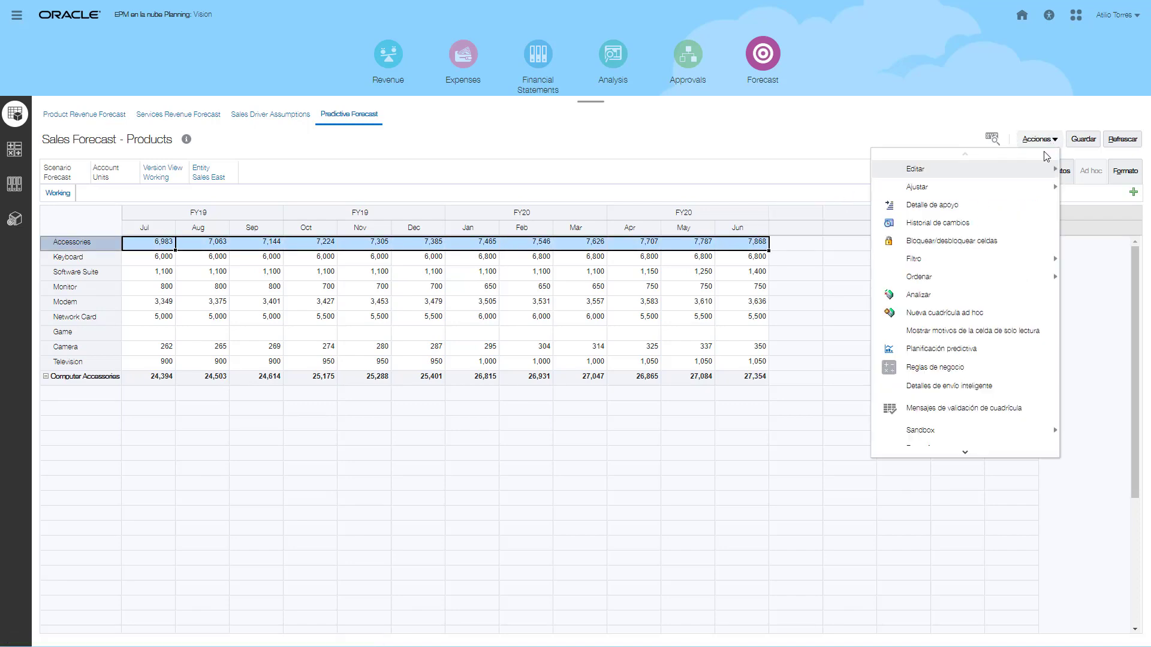
click(967, 353)
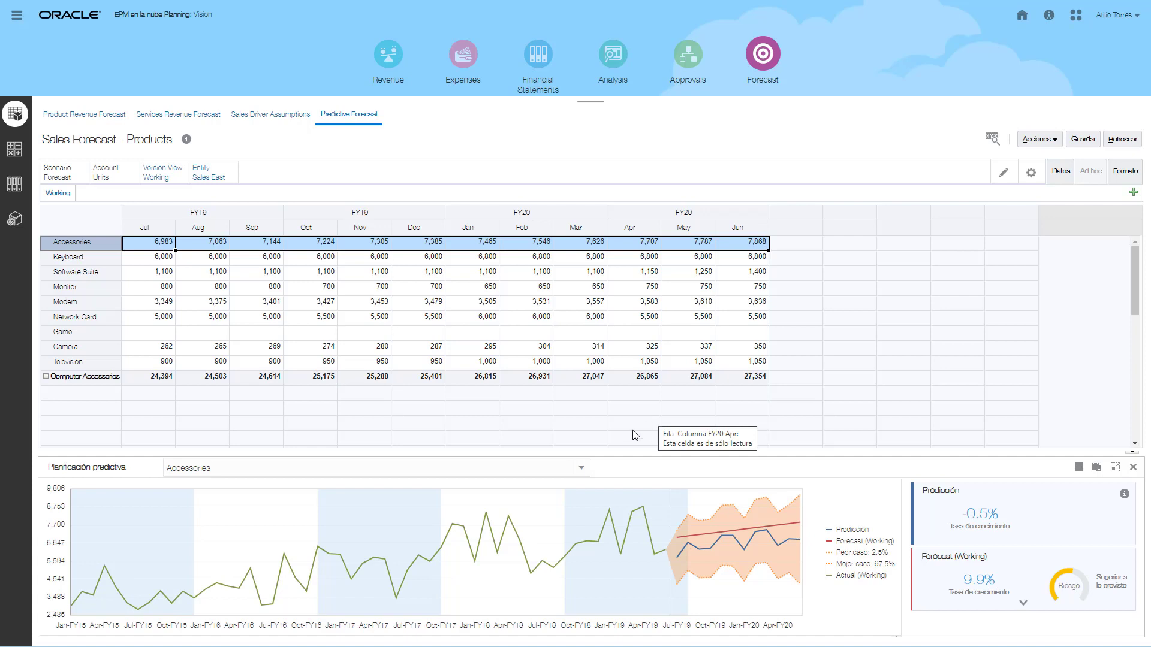
Step: Enlarge the predictive planning area and zoom the Accessories chart to the forecast periods Jun-FY19 to Jun-FY20
drag(613, 454, 623, 304)
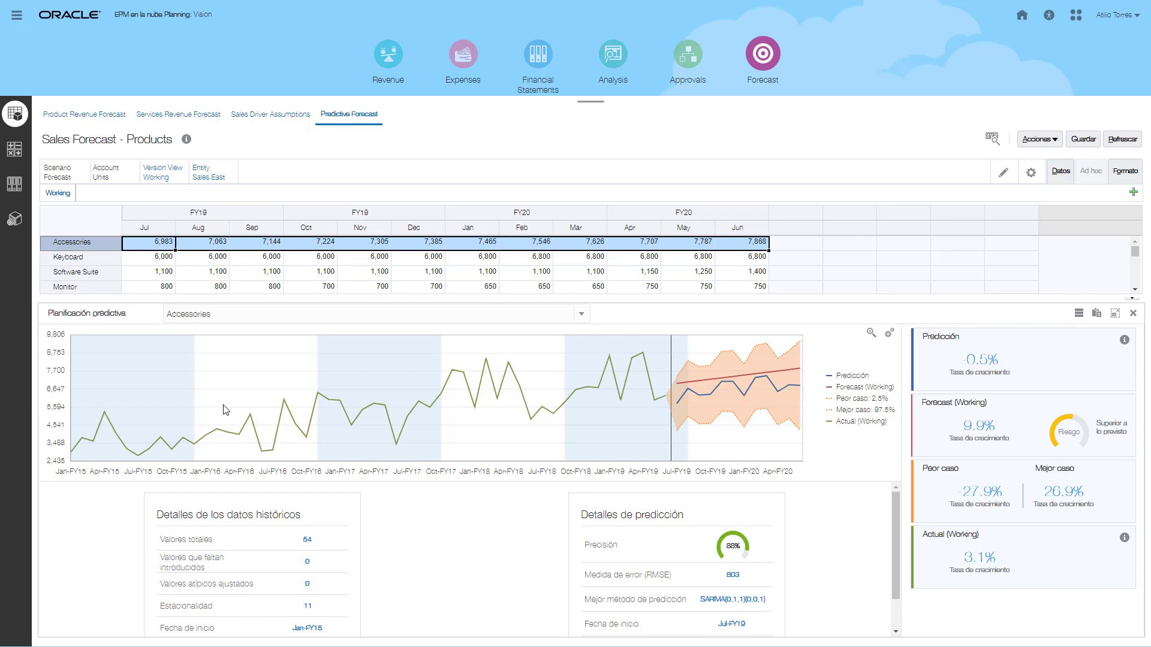
mouse_move(688, 393)
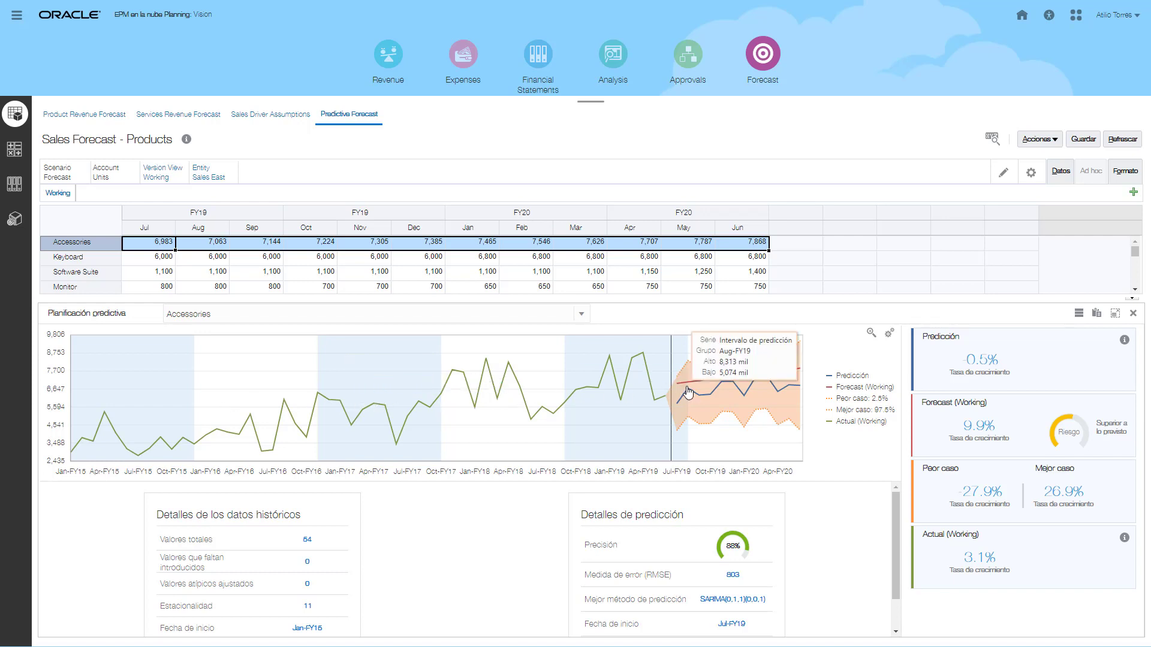
click(871, 332)
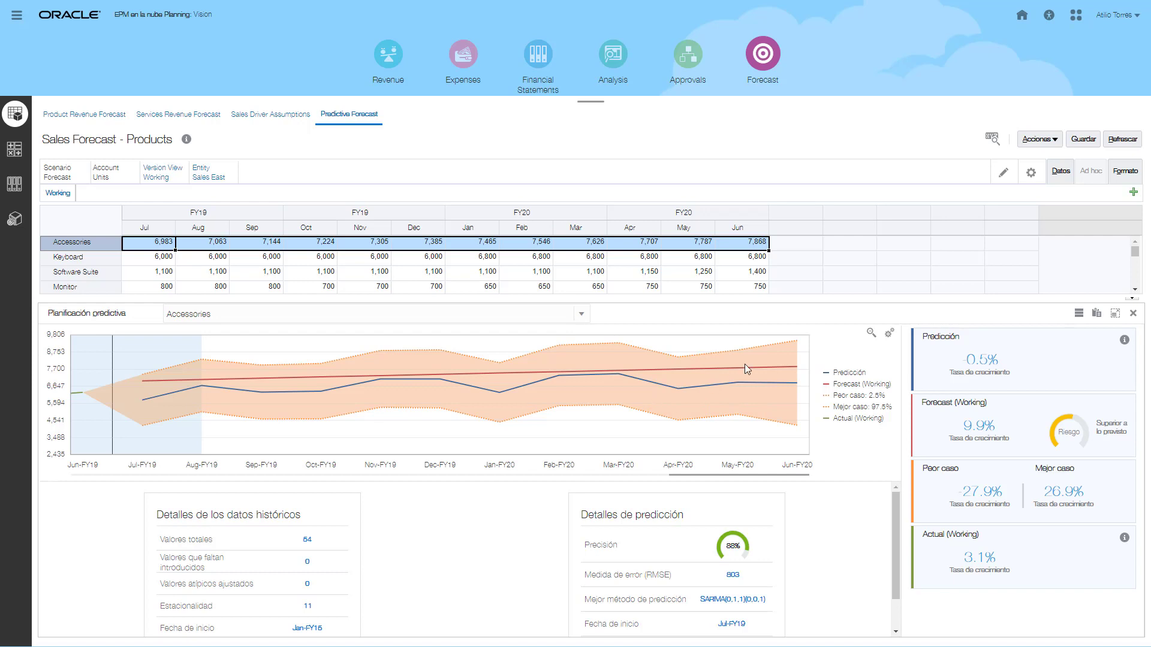
Step: Examine the growth rates, historical data details and prediction details for Accessories, including the best prediction method
mouse_move(740, 366)
mouse_move(1019, 429)
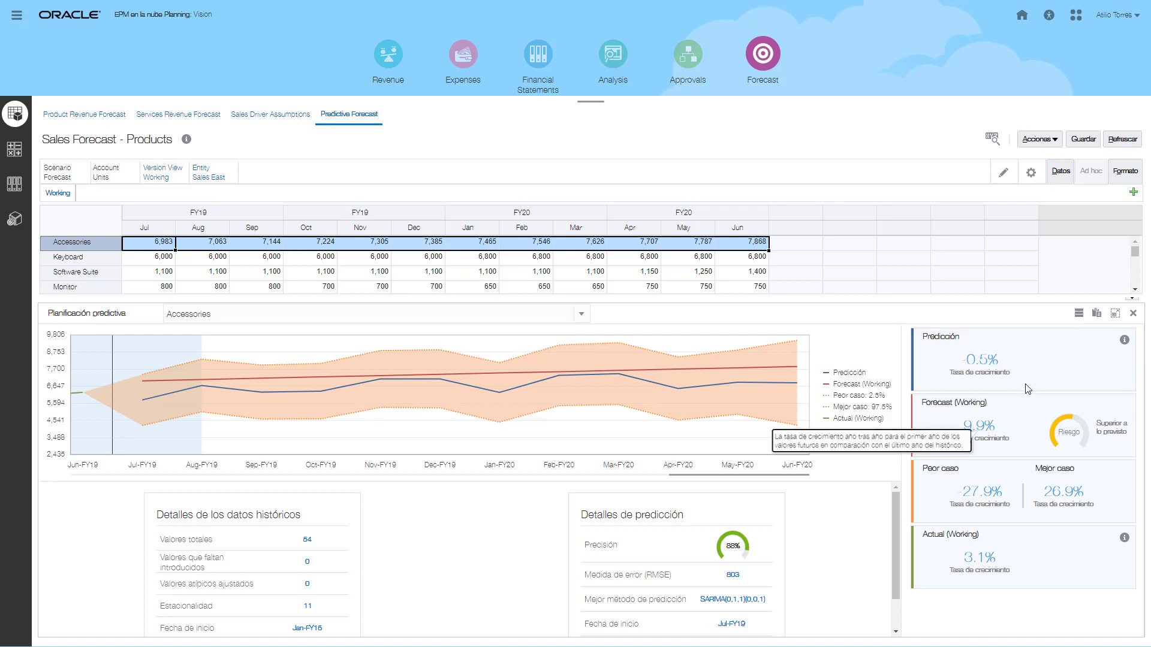
mouse_move(915, 360)
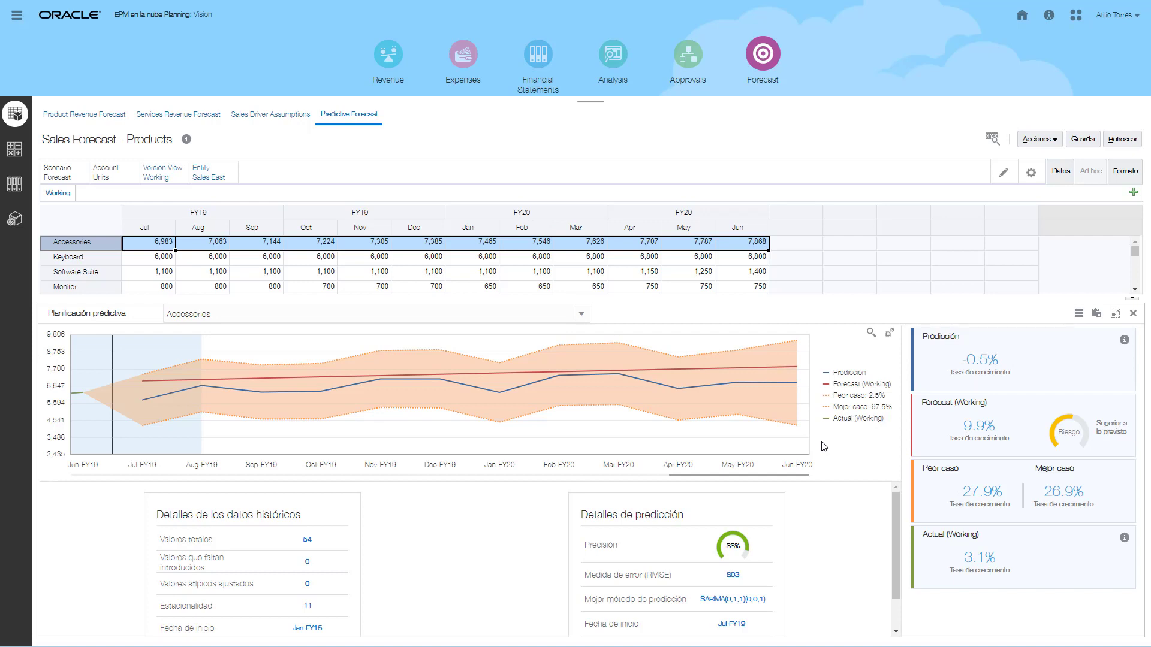
mouse_move(1062, 419)
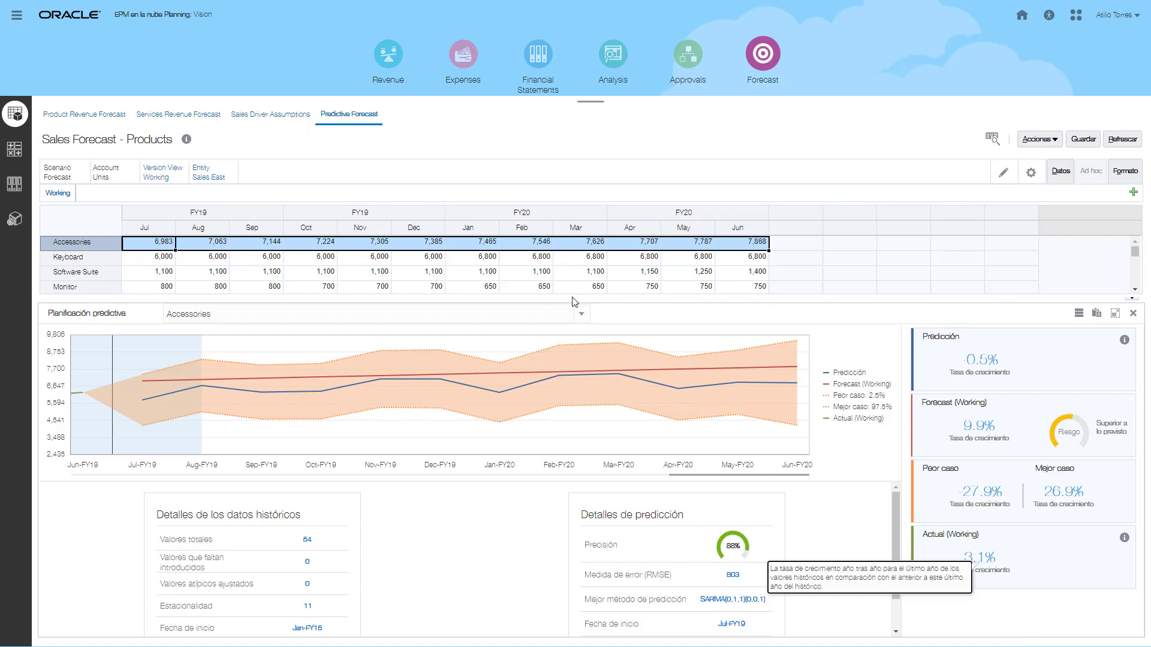
drag(571, 302, 571, 256)
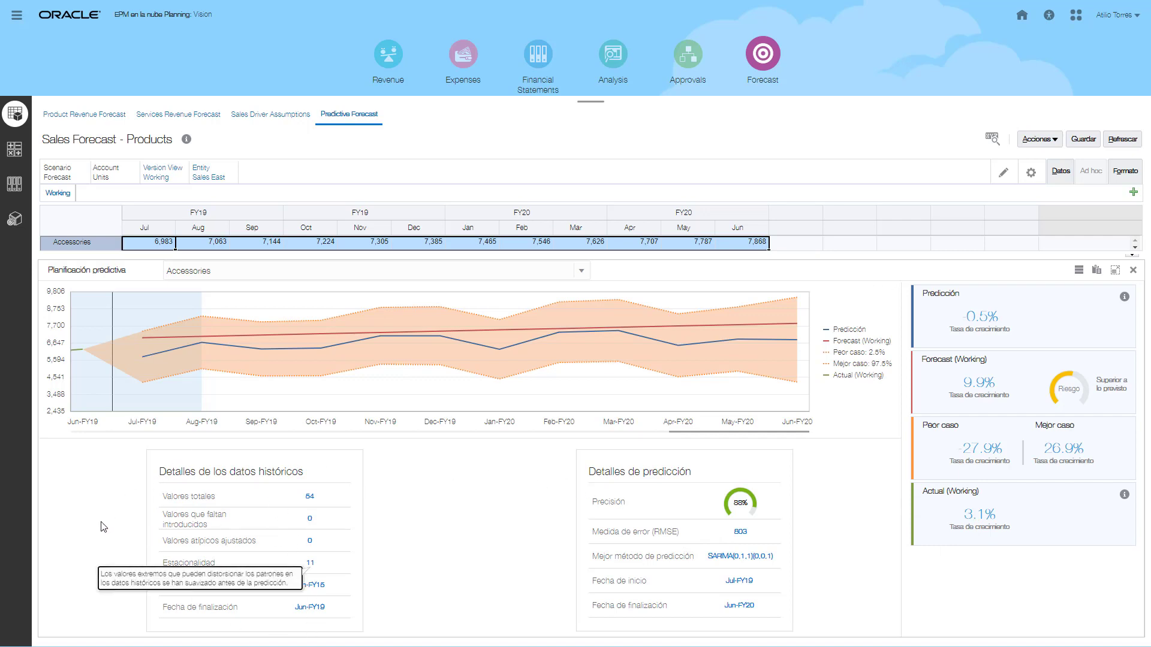
click(435, 500)
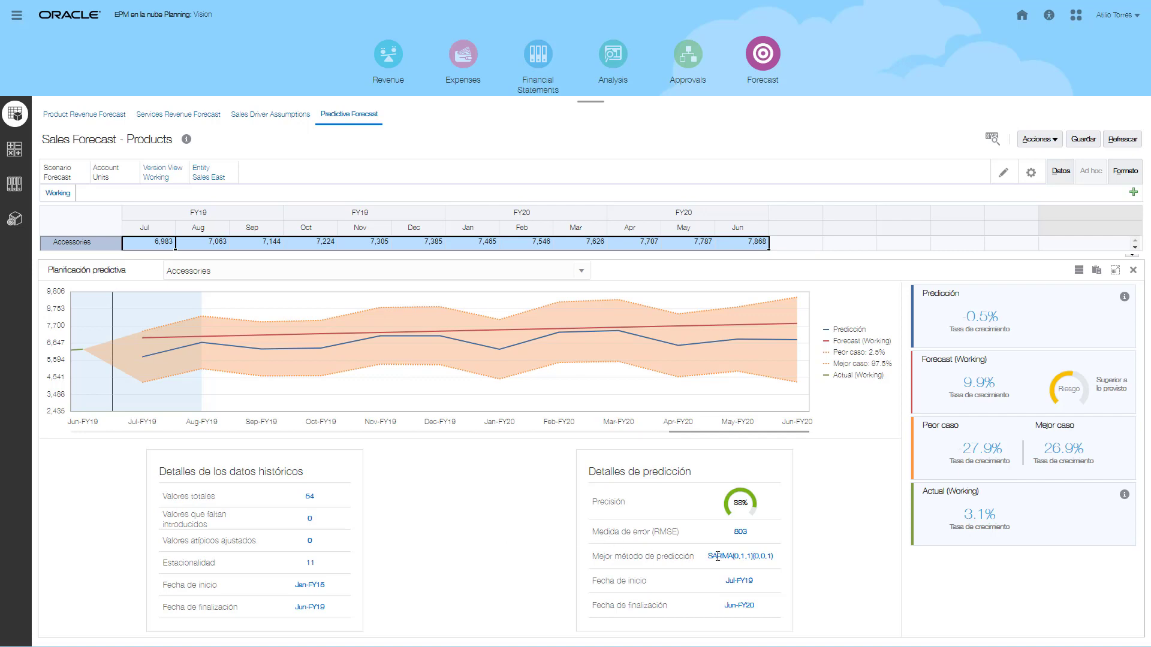
mouse_move(720, 556)
Step: View the predictive planning results for Keyboard and return to those for Accessories
click(247, 277)
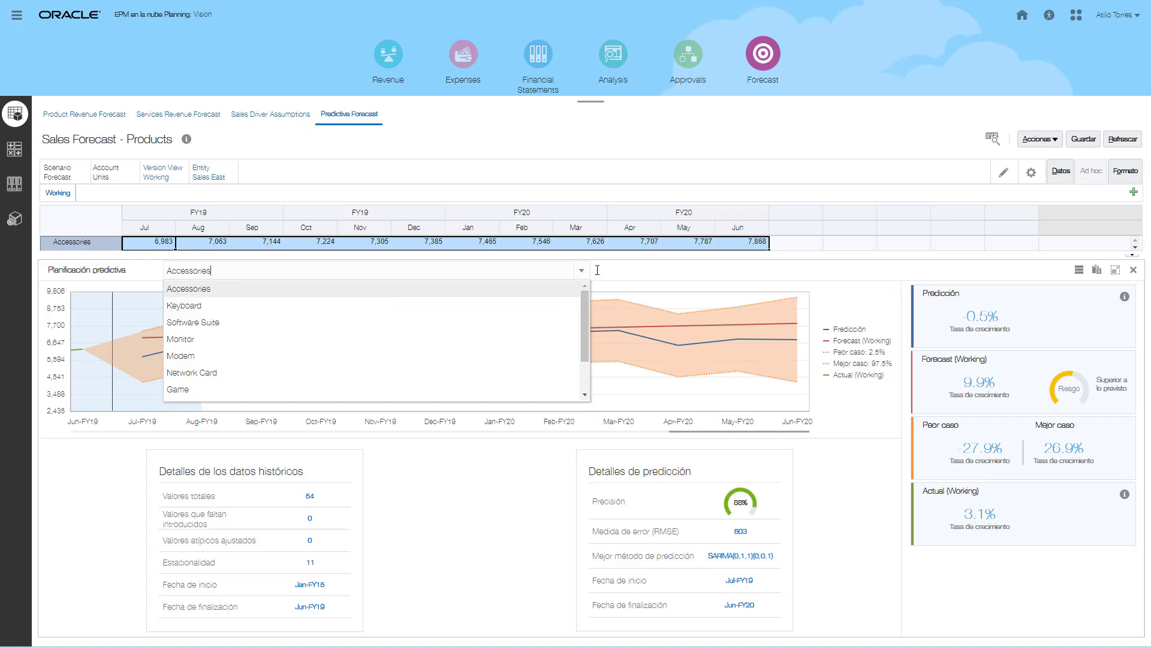
click(396, 311)
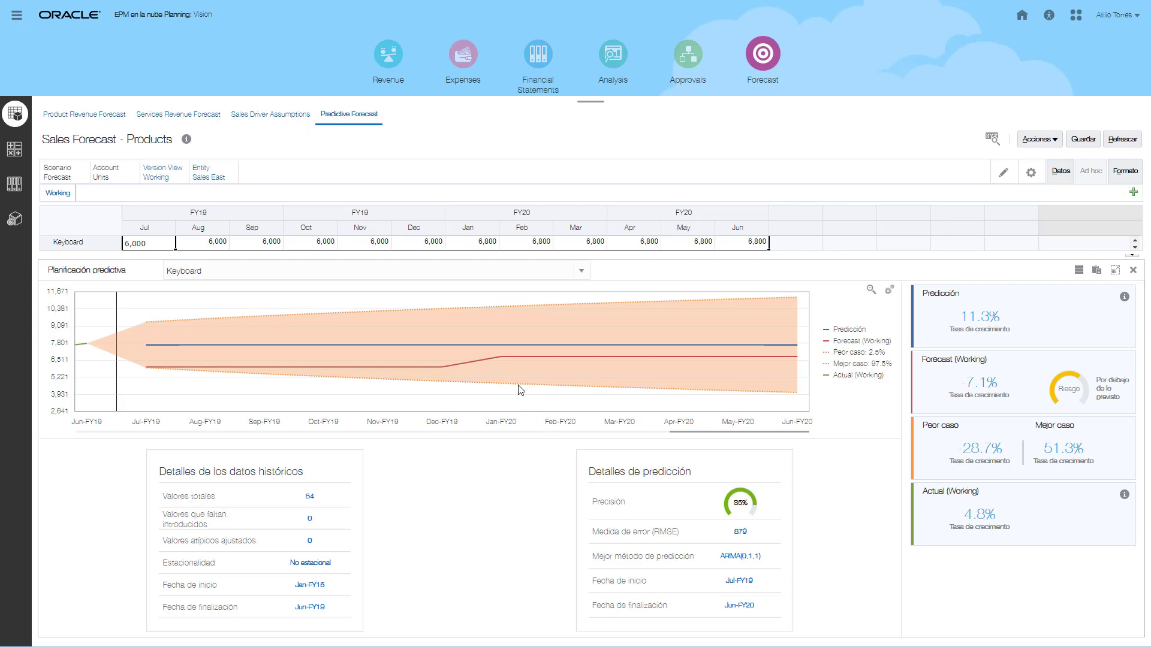
click(466, 274)
click(206, 288)
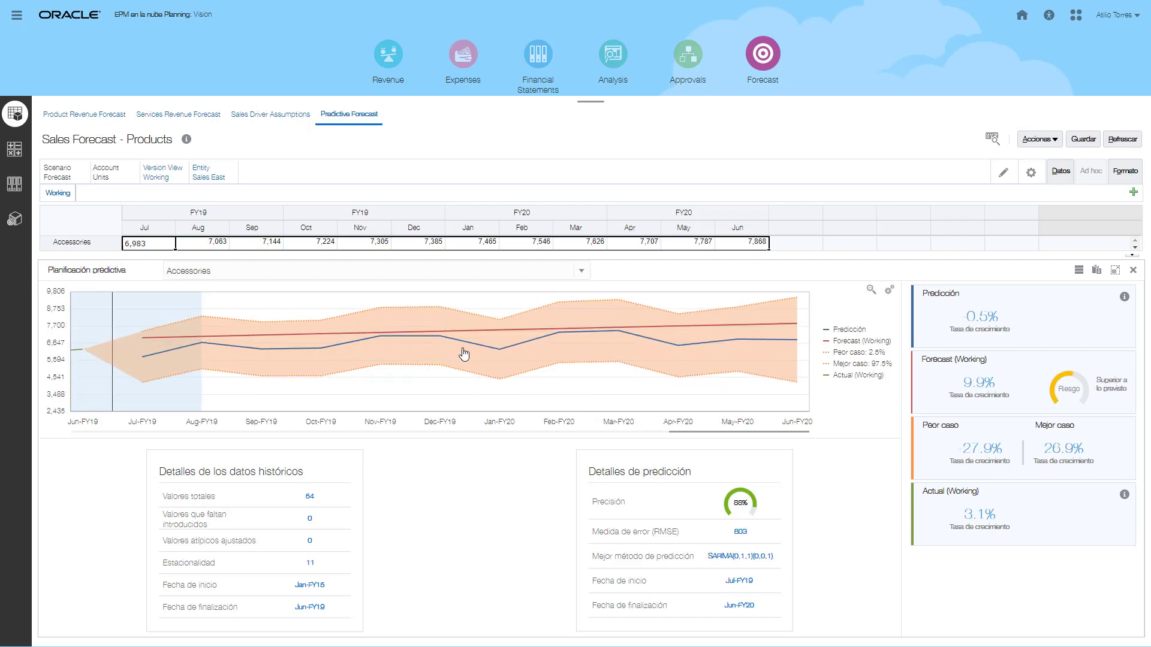
Step: Raise the Jan-FY20 point of the Predicción series on the chart and raise Forecast (Working) for Jan-FY20 to 7,908
mouse_move(502, 349)
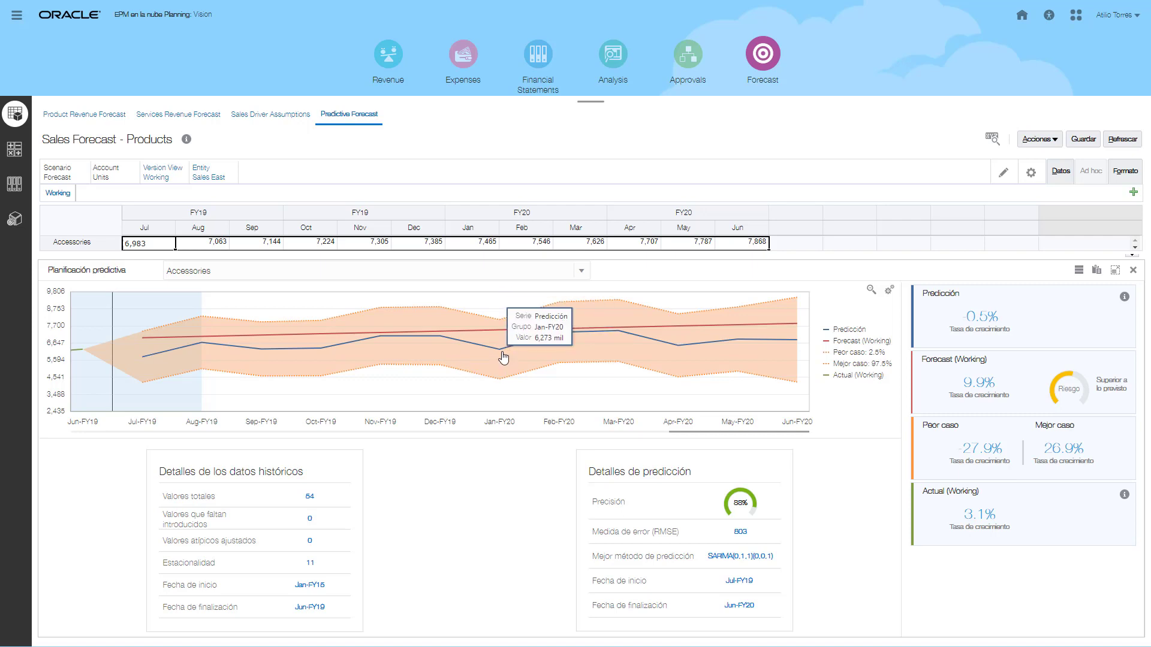
click(501, 360)
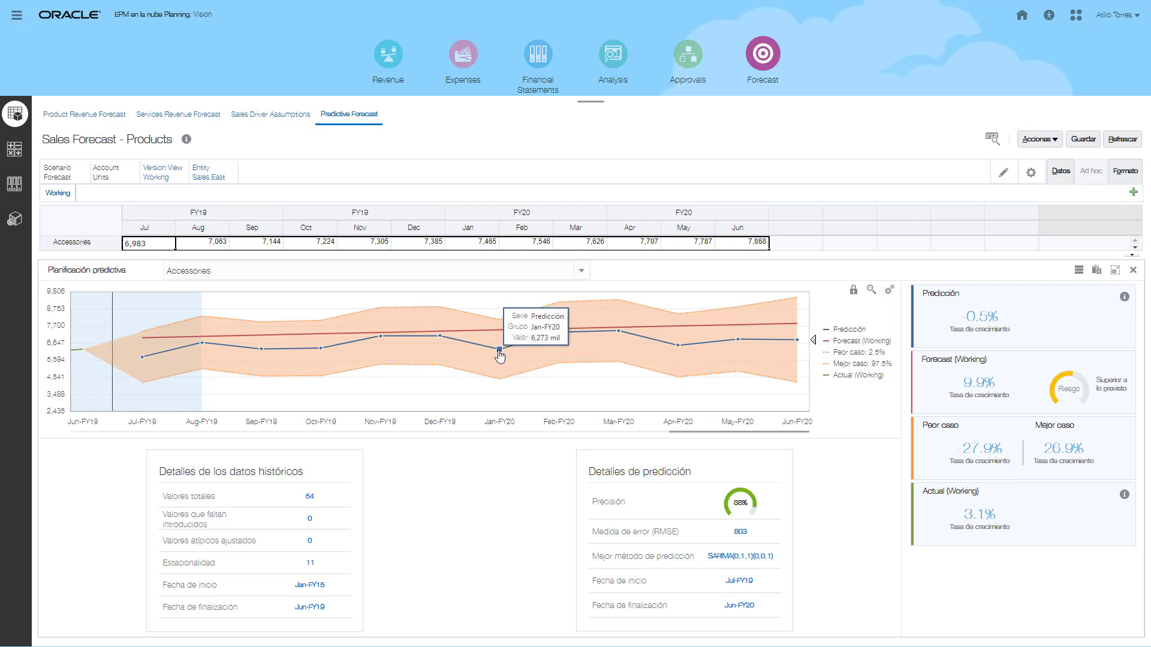
drag(499, 357, 500, 347)
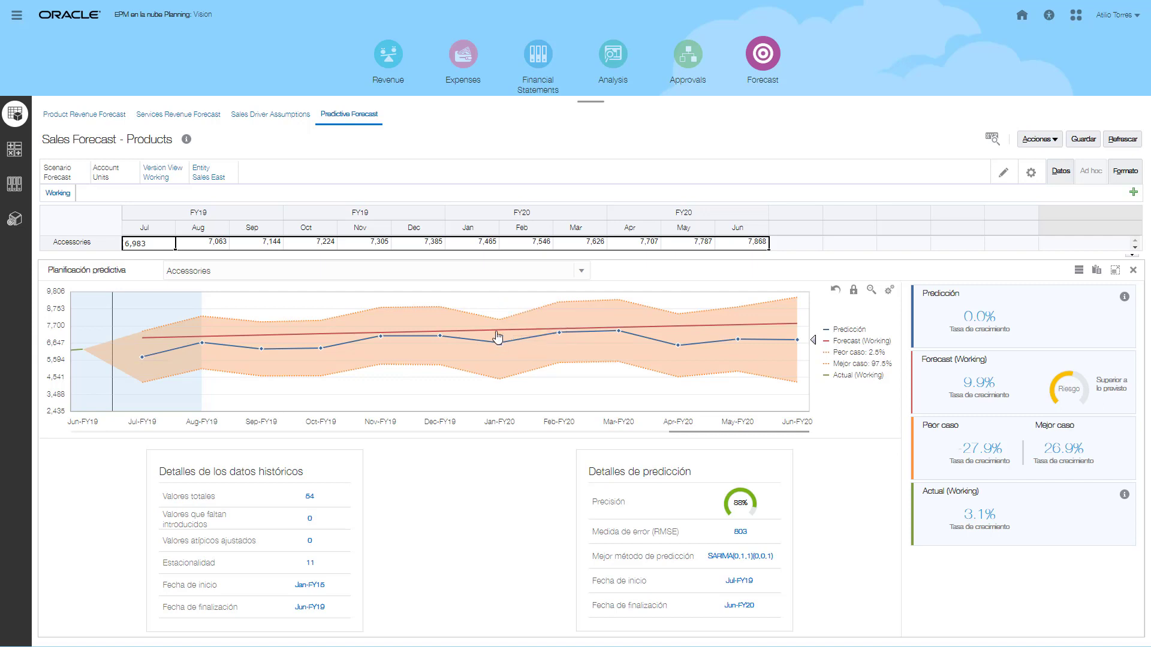
click(498, 333)
drag(498, 331, 499, 322)
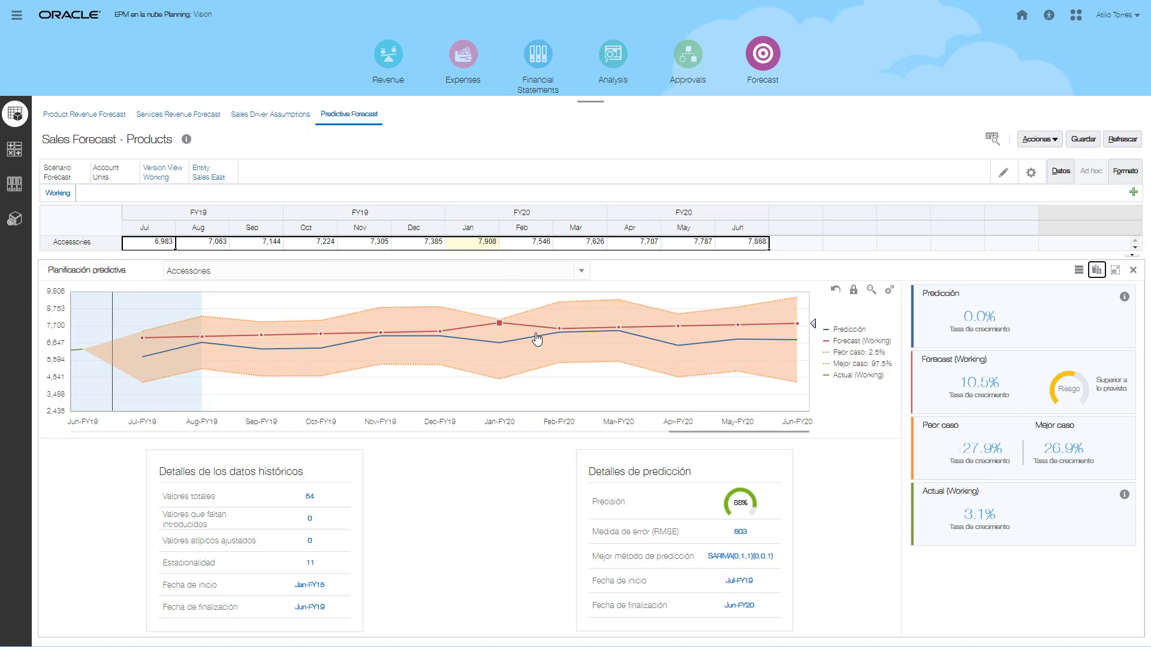
Step: Adjust Forecast (Working) on the chart to 6,661 for Feb-FY20 and 8,327 for Mar-FY20, and raise the Apr-FY20 prediction point
mouse_move(907, 323)
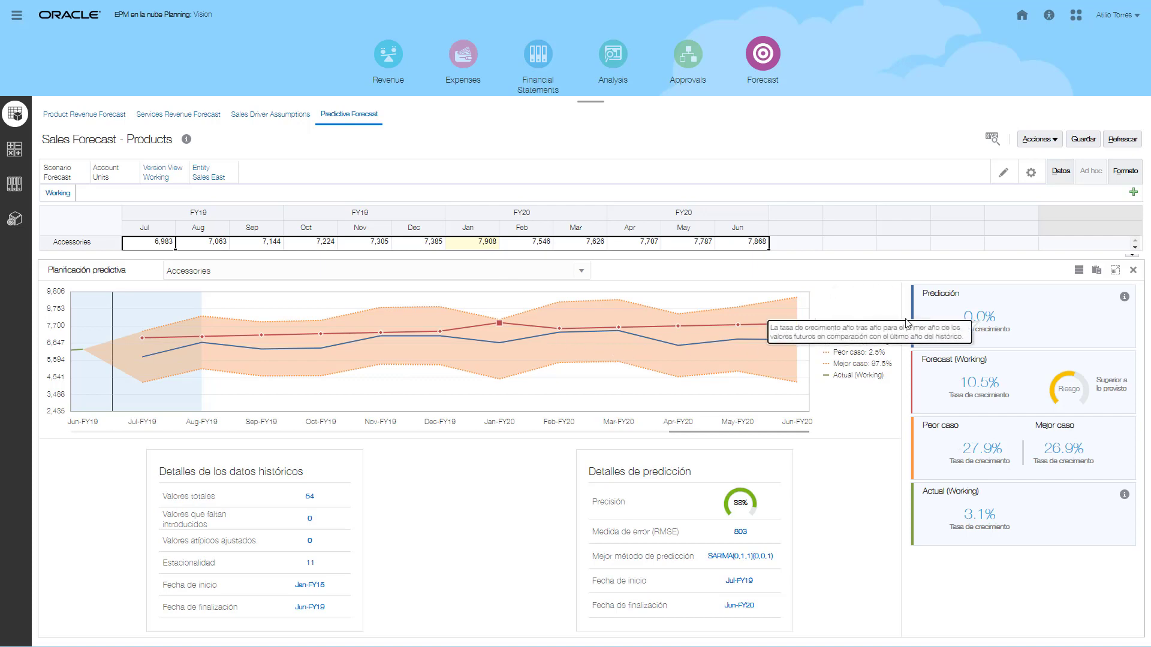
mouse_move(561, 333)
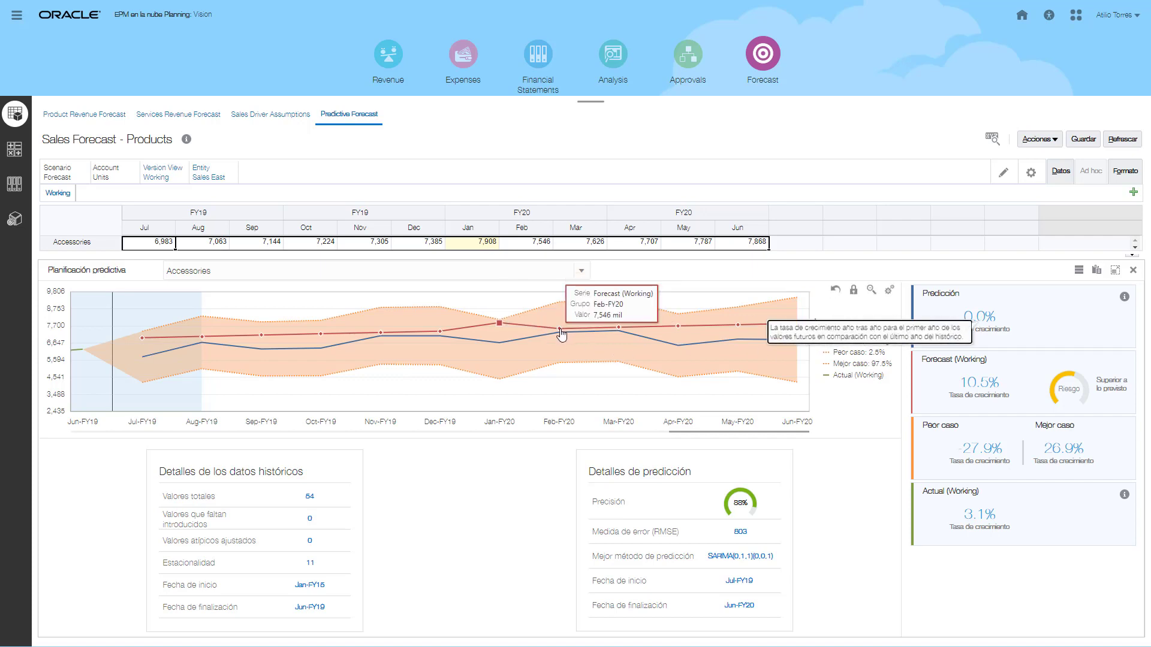
drag(562, 333, 564, 350)
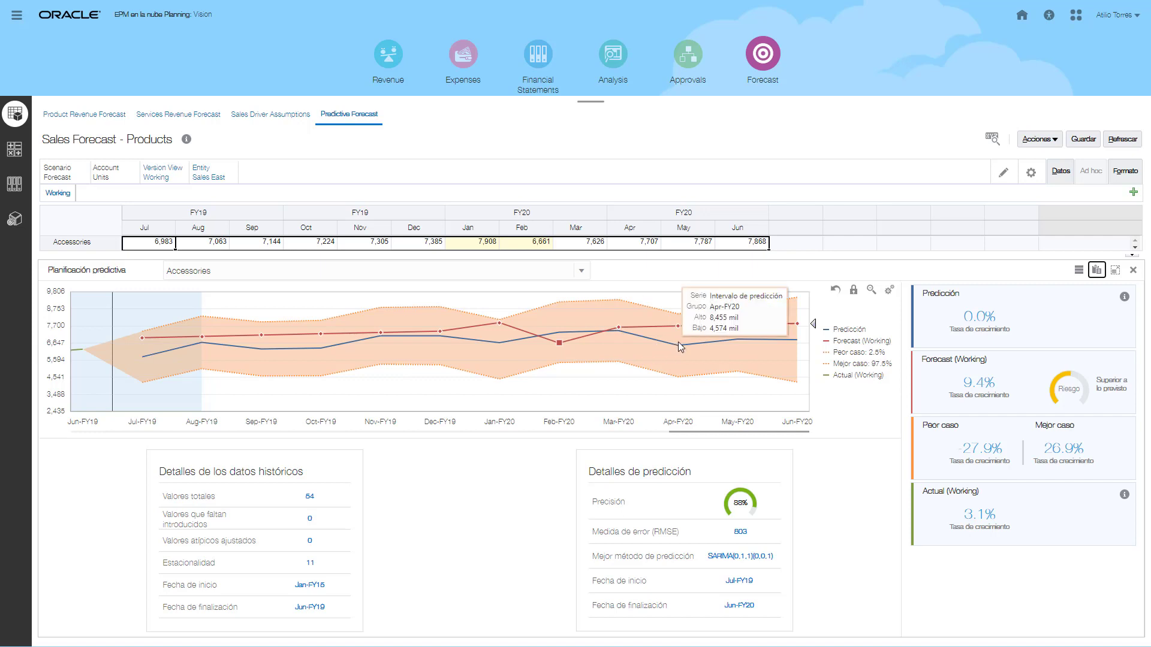
drag(682, 347, 618, 318)
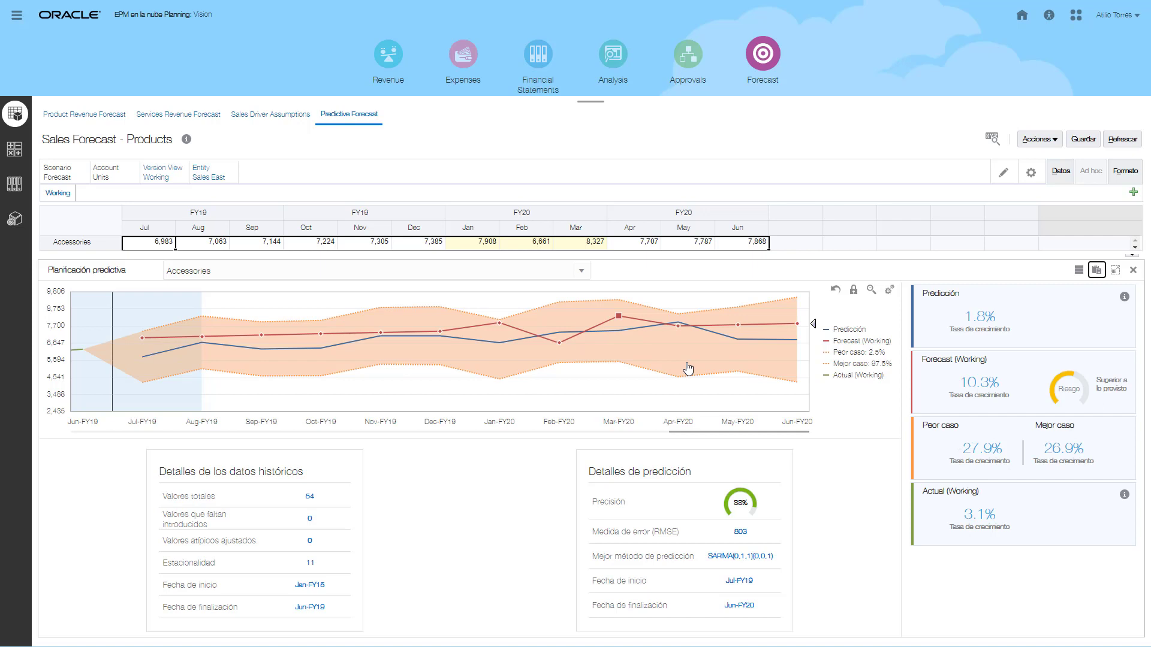
Step: Review the date ranges and chart view series in the predictive planning configuration, leaving without applying changes
click(1115, 273)
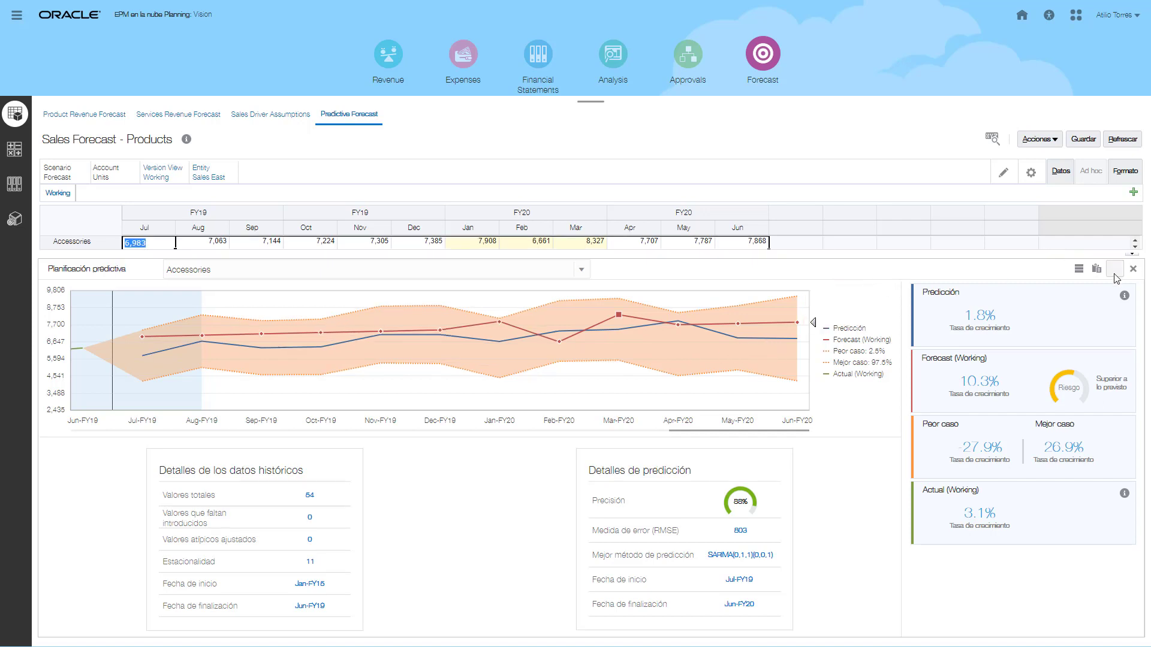
click(1080, 273)
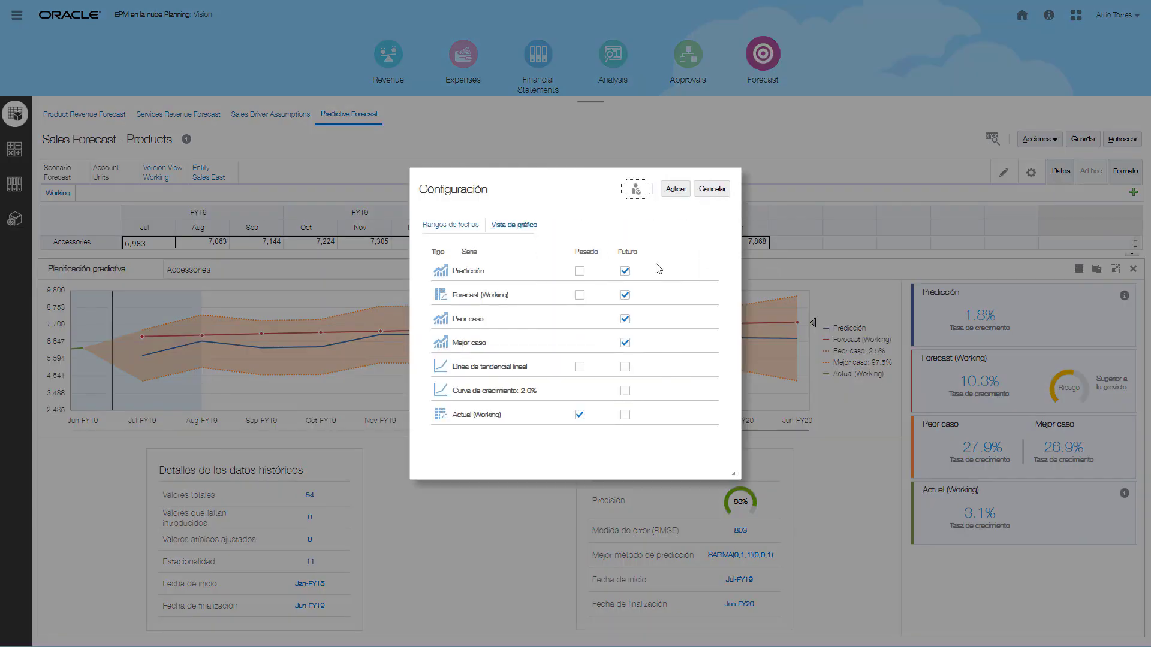
click(469, 227)
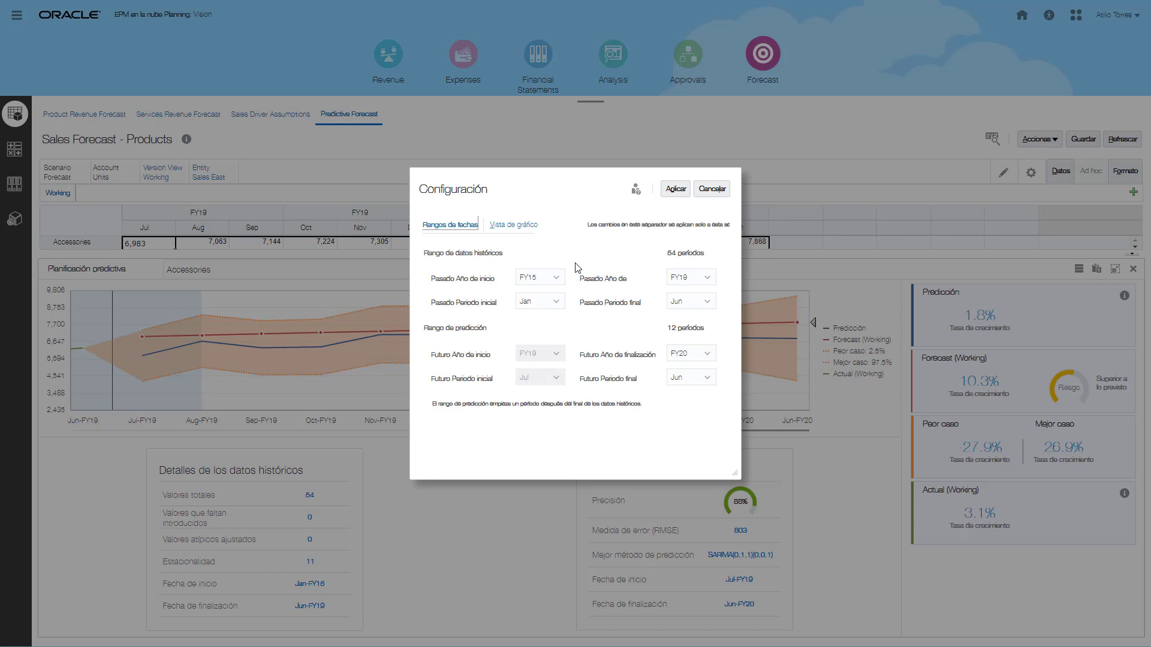
click(504, 226)
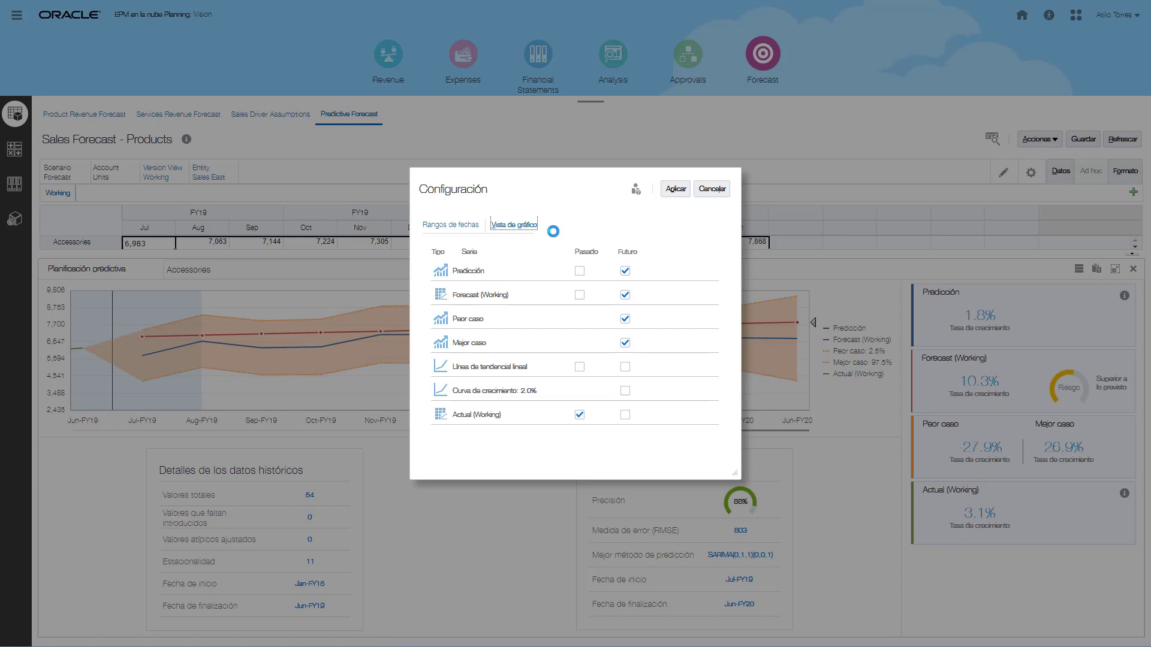
click(705, 196)
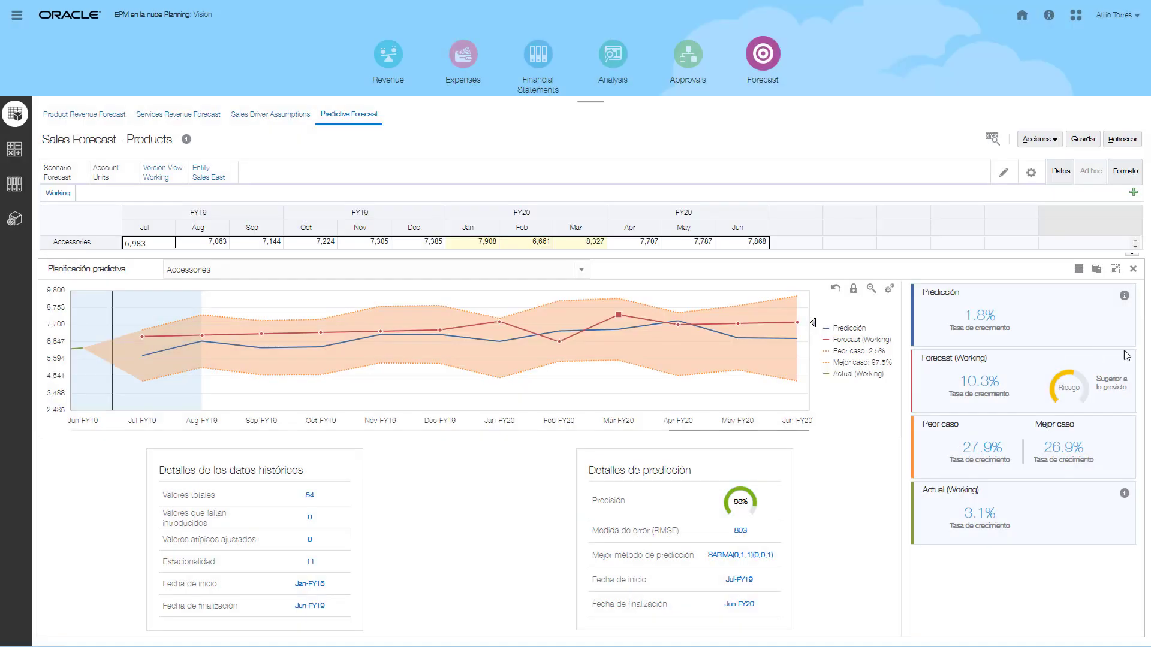
Step: Review the options for pasting the prediction into Forecast (Working), including the source to copy from, and cancel
click(1097, 270)
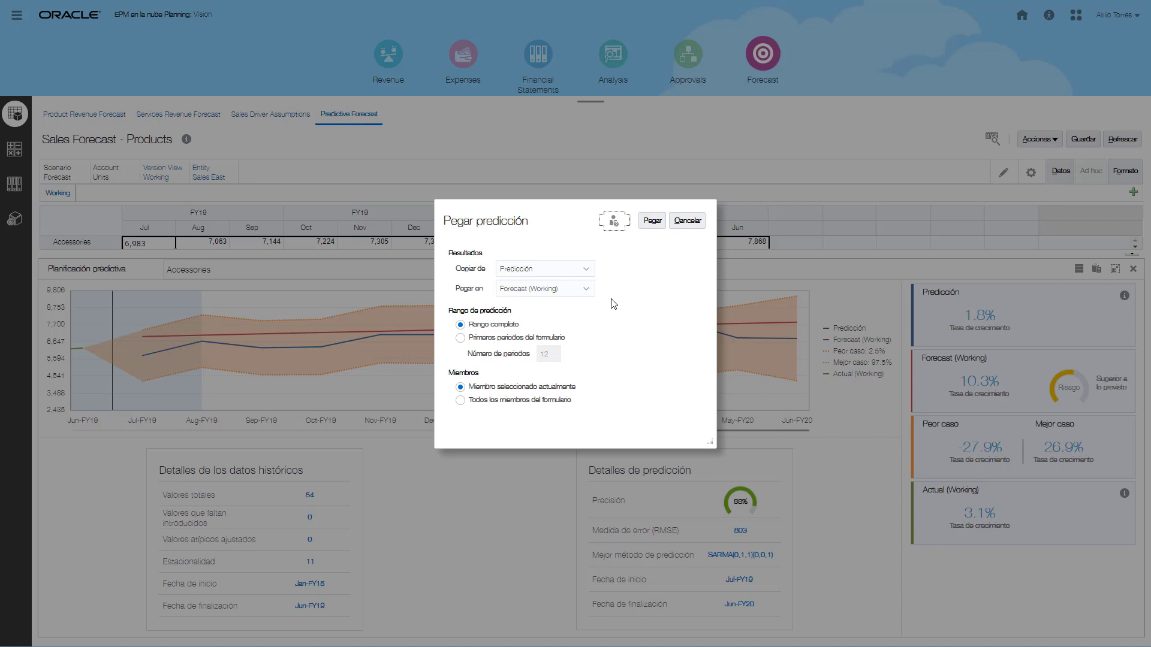
click(591, 271)
click(592, 273)
click(697, 222)
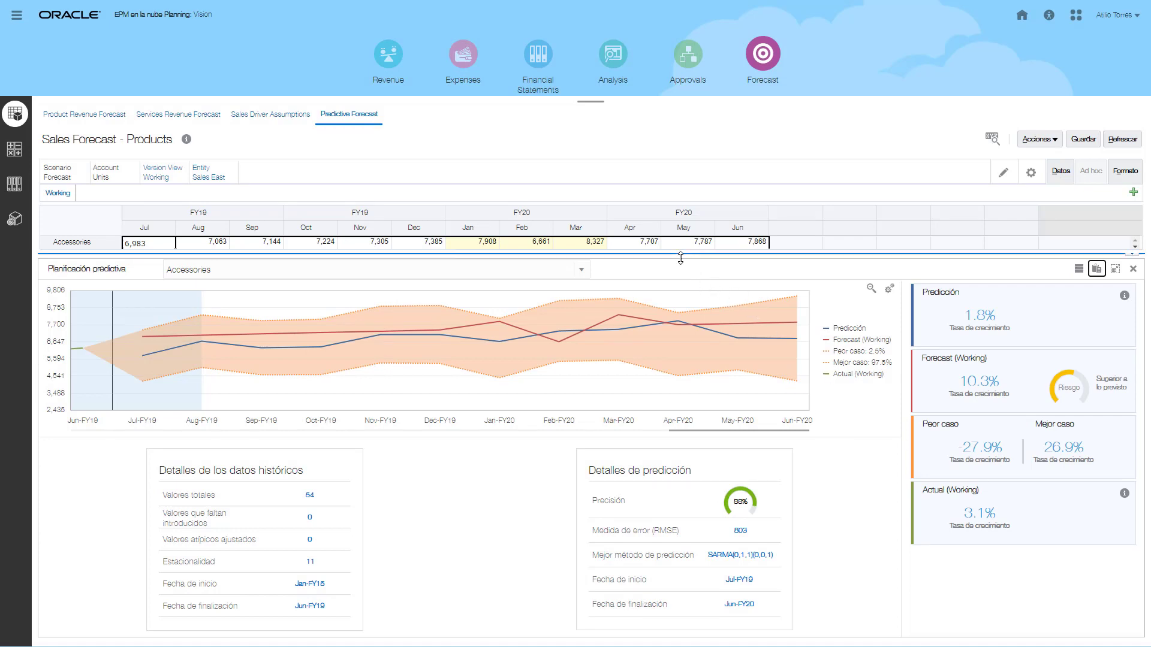
Step: Enlarge the data grid and refresh the Sales Forecast - Products form, discarding the unsaved changes
drag(701, 257, 730, 387)
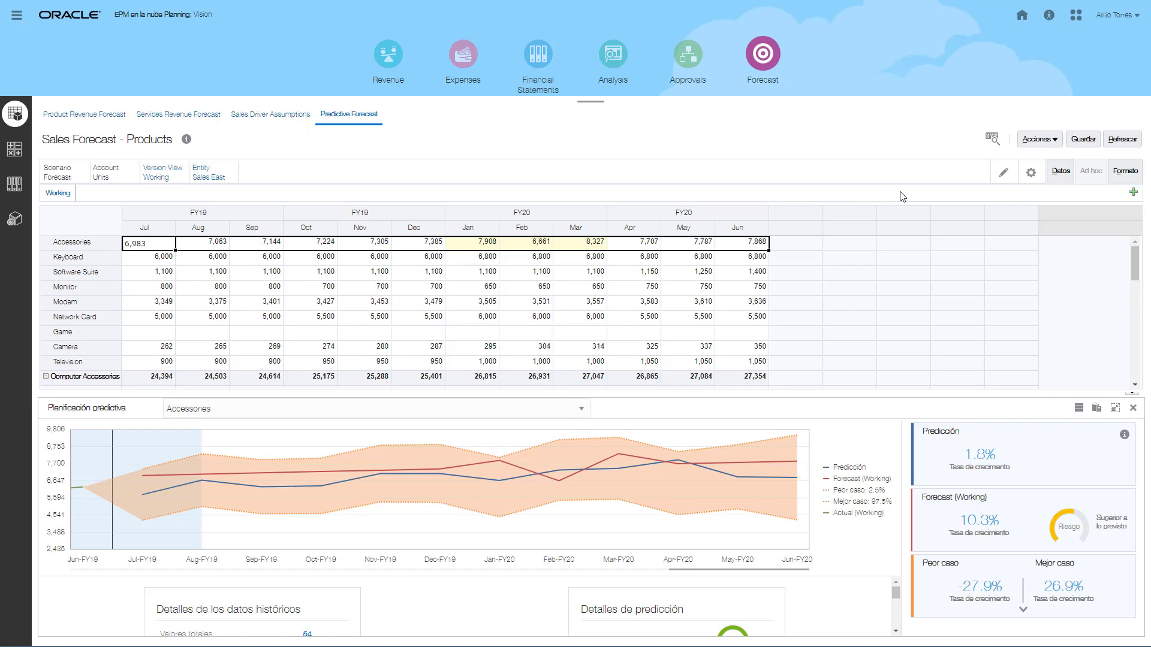
click(1116, 141)
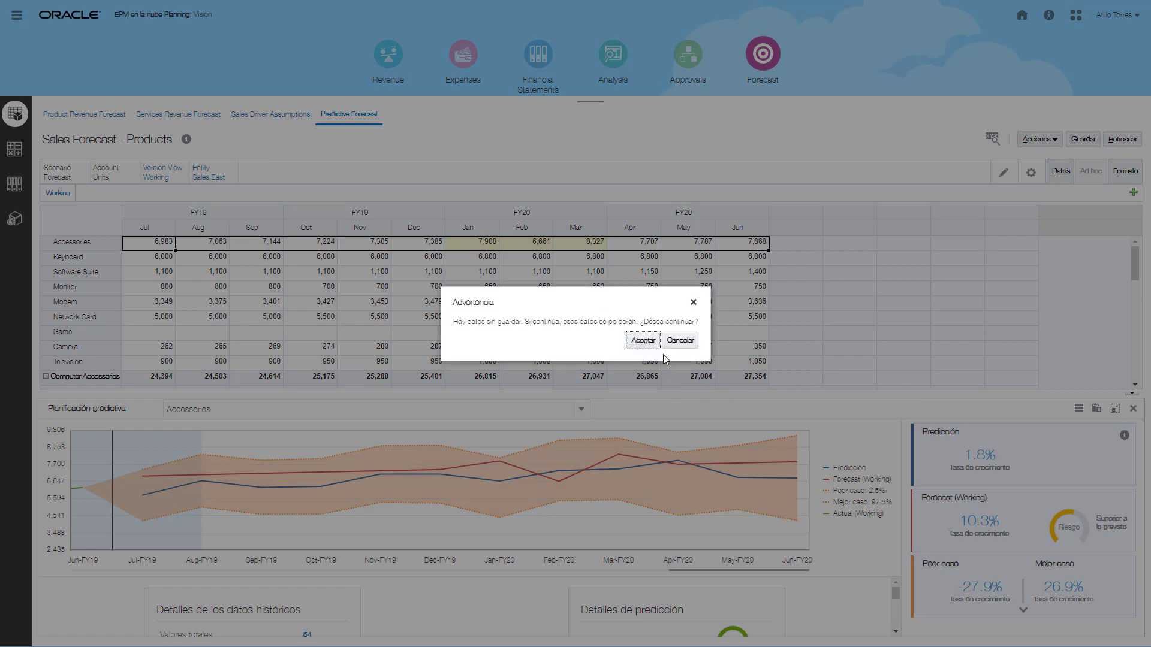
click(639, 339)
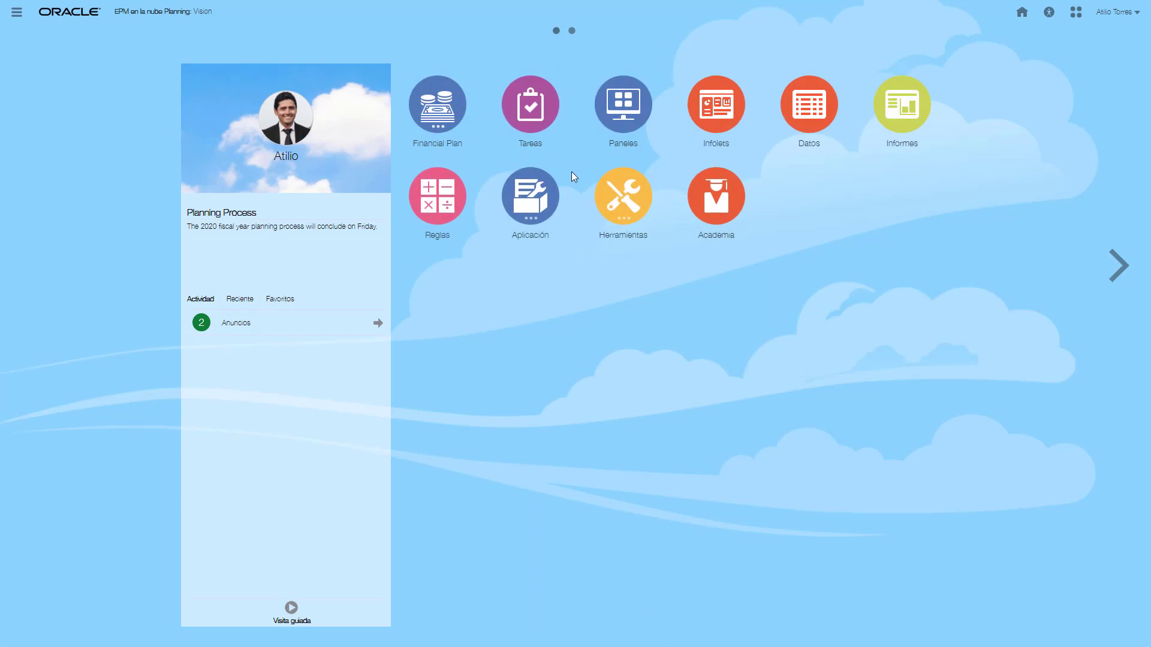
Step: Reopen the Sales Forecast - Products form from Forecast in the Financial Plan
click(445, 138)
click(840, 190)
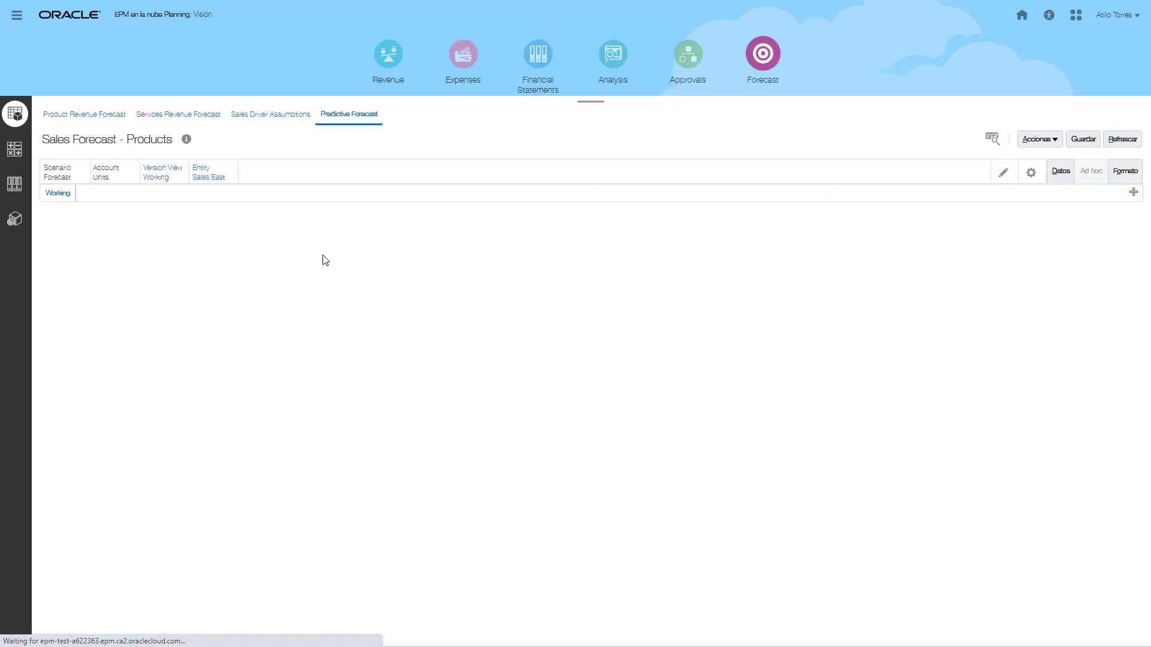
Step: Open the Predicción Ventas dashboard and review its forecast, prediction, adjusted forecast, variance and commentary columns
click(17, 225)
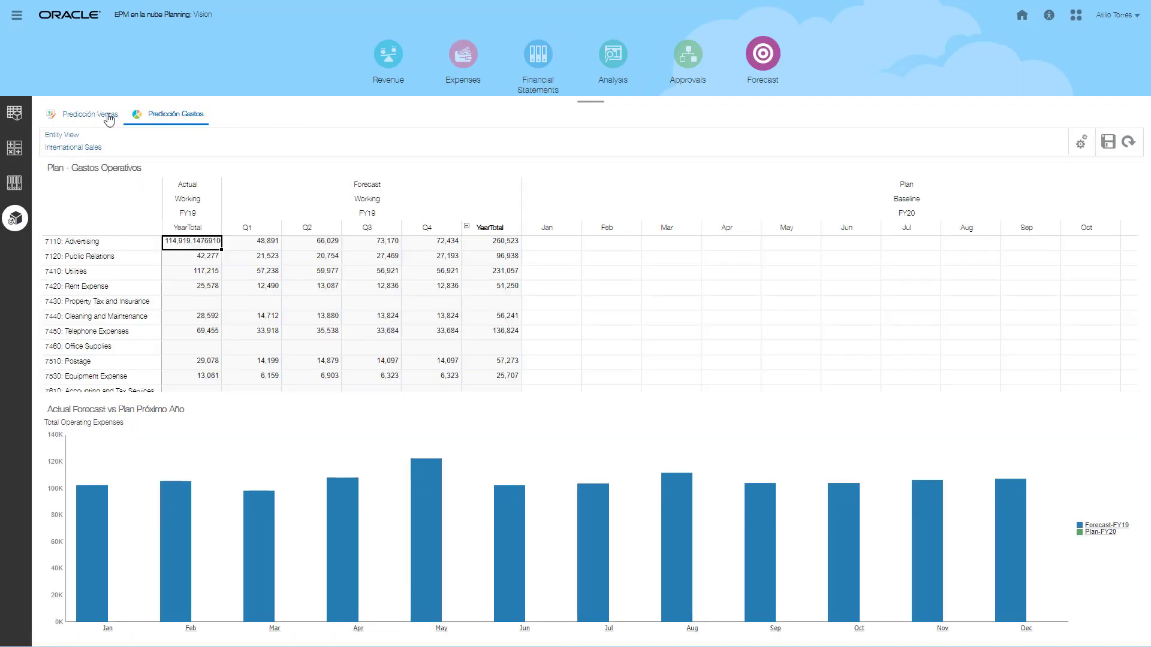
click(88, 114)
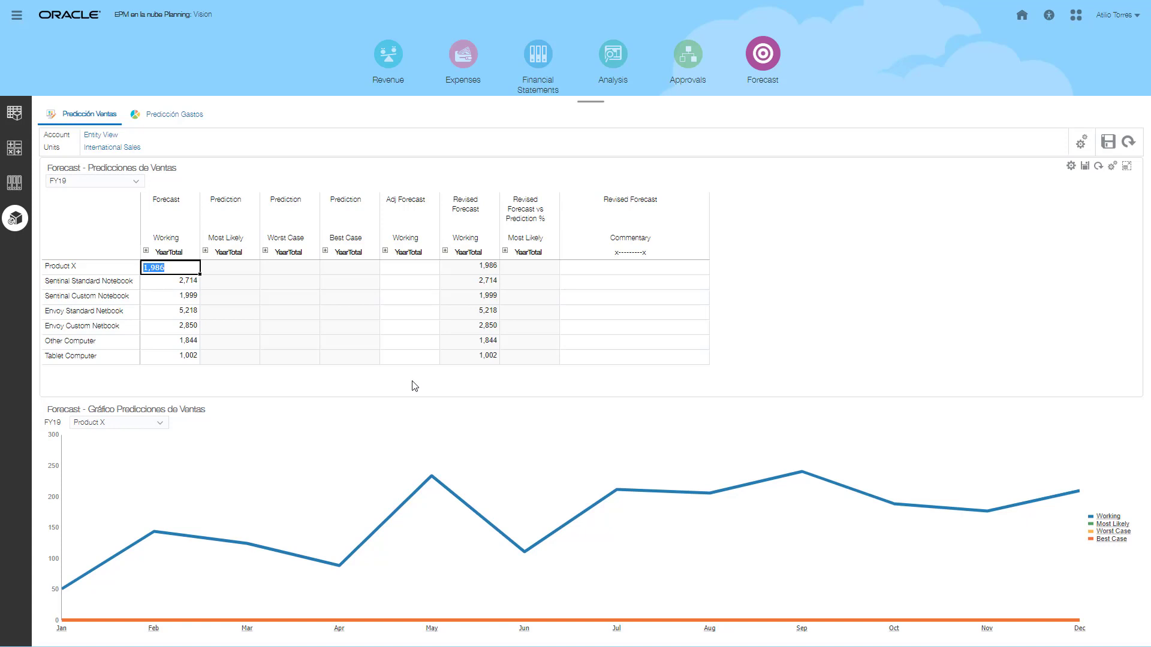
click(178, 220)
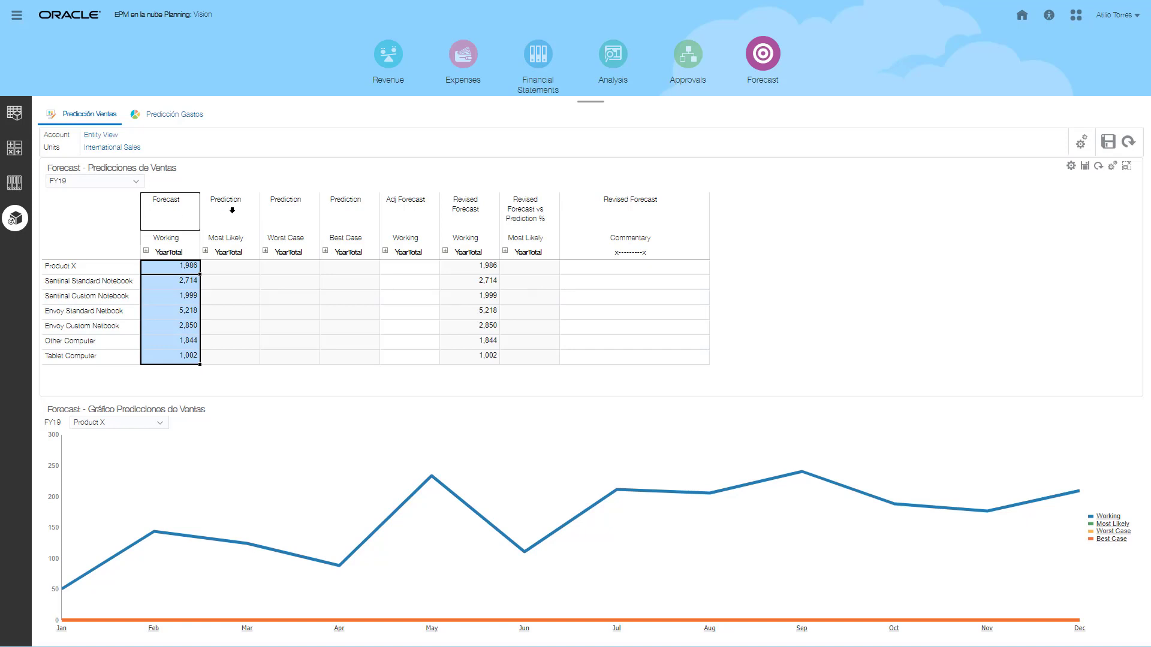
click(232, 210)
click(272, 204)
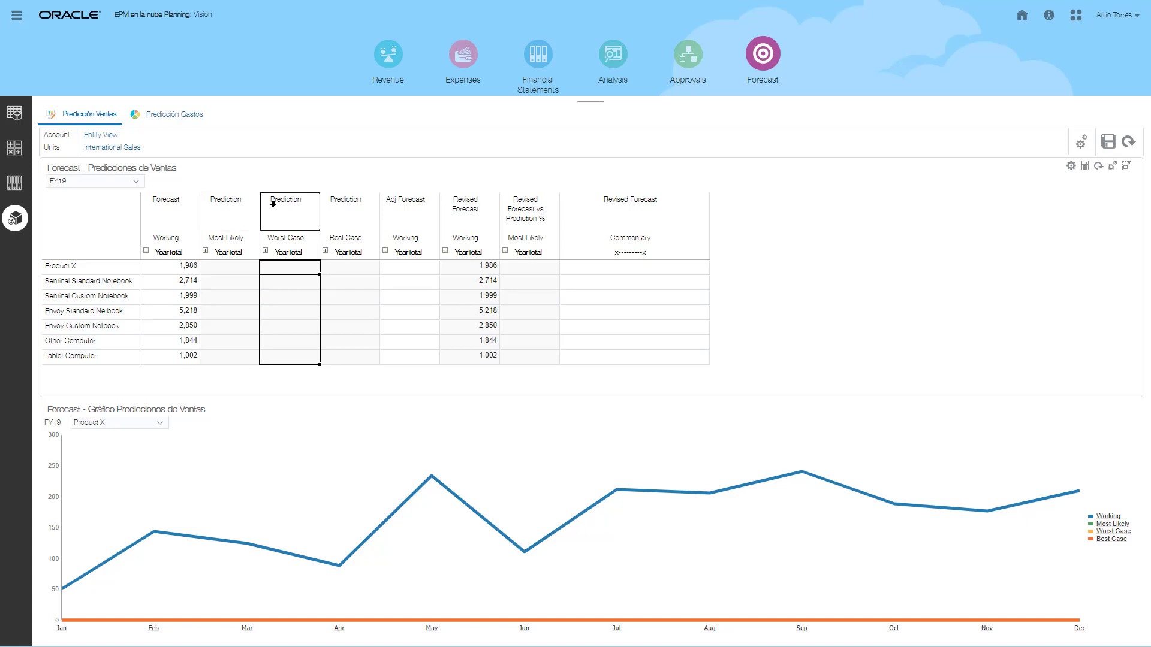
click(349, 197)
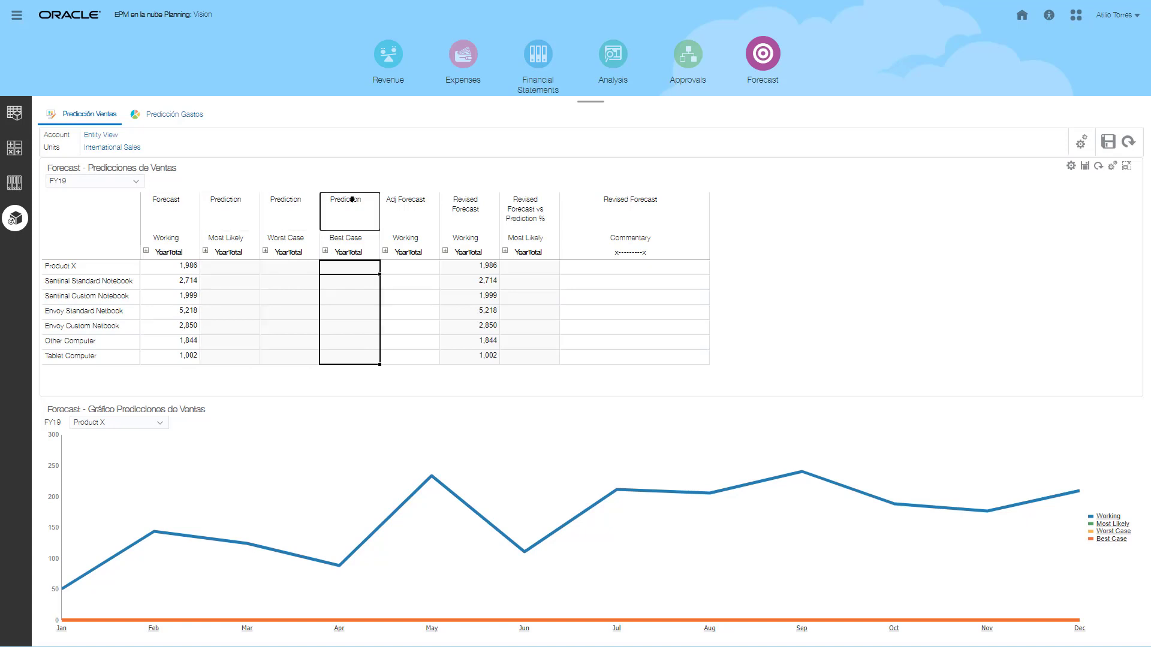
click(396, 220)
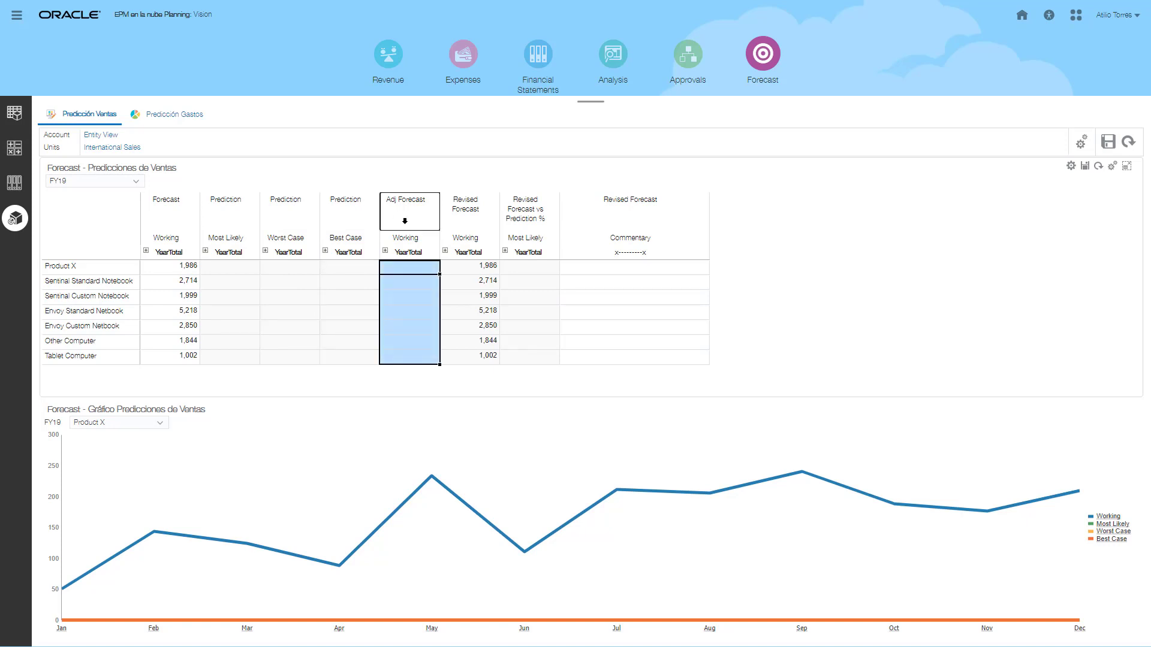
click(539, 212)
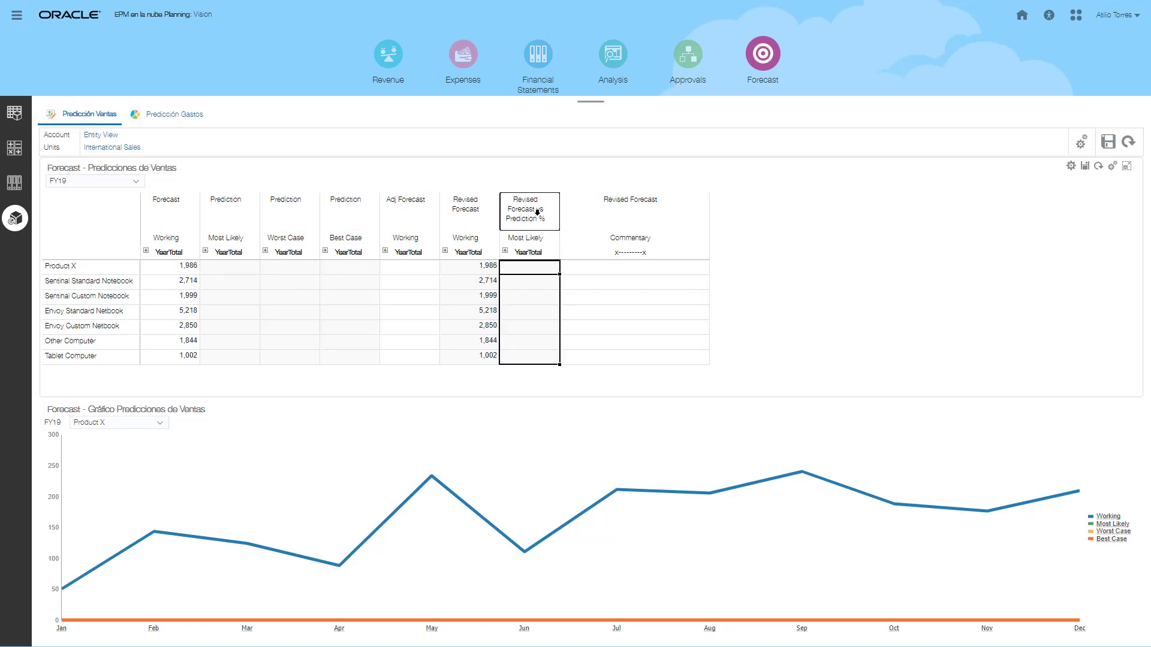
click(659, 218)
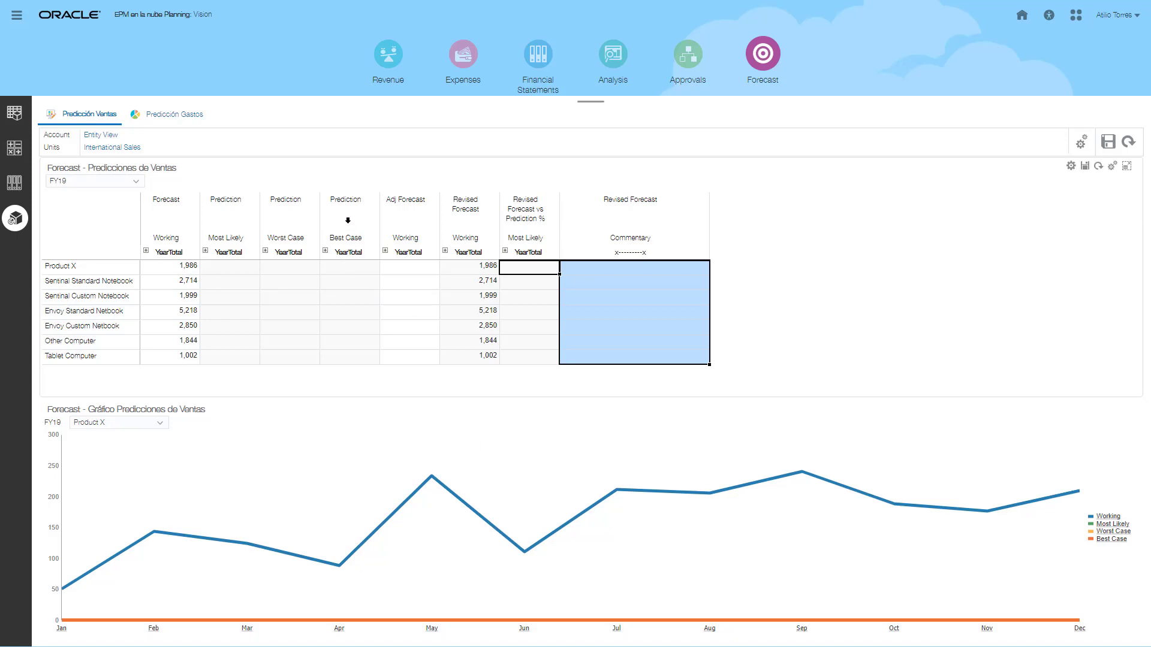
Step: Review the Predicción Gastos dashboard, including the FY20 Plan Baseline months of the Gastos Operativos grid
click(179, 114)
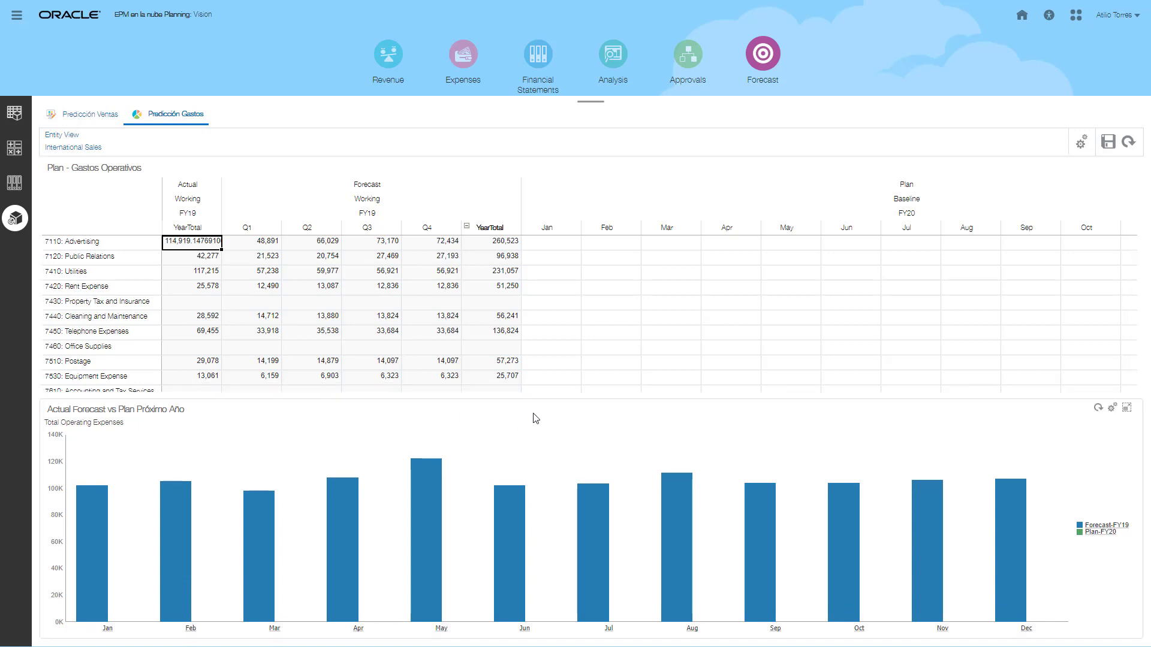
drag(528, 388, 761, 439)
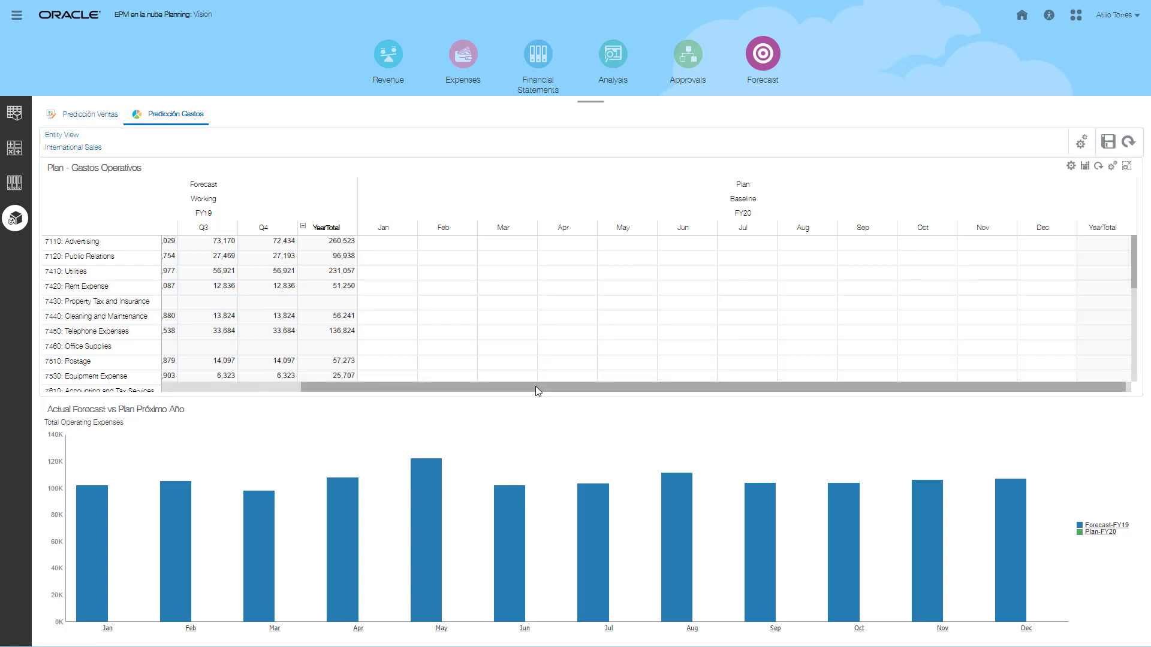
drag(535, 386, 354, 391)
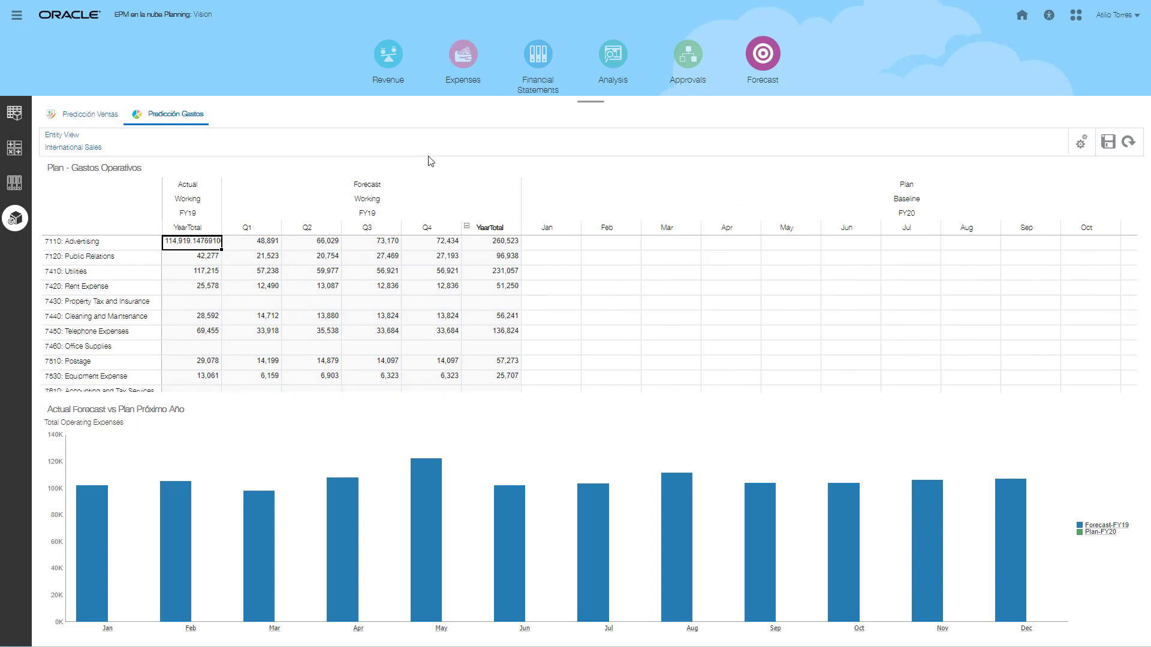
Step: Open the Predicción de Ventas definition from the application's automatic predictions (Predicción automática)
click(17, 28)
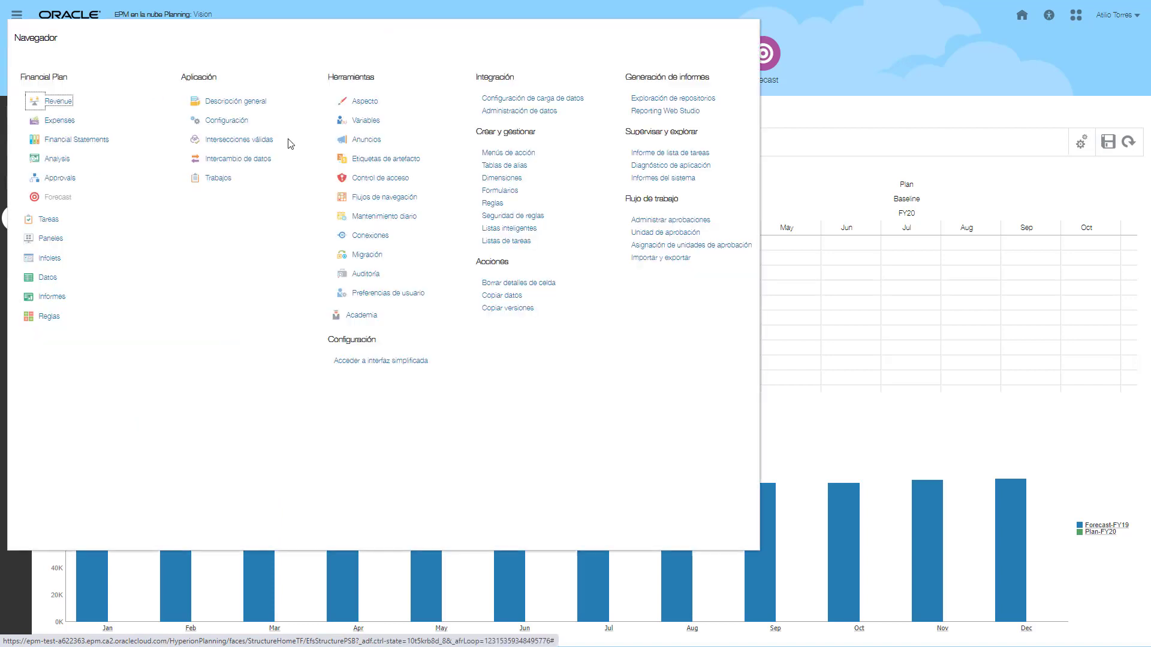
click(230, 103)
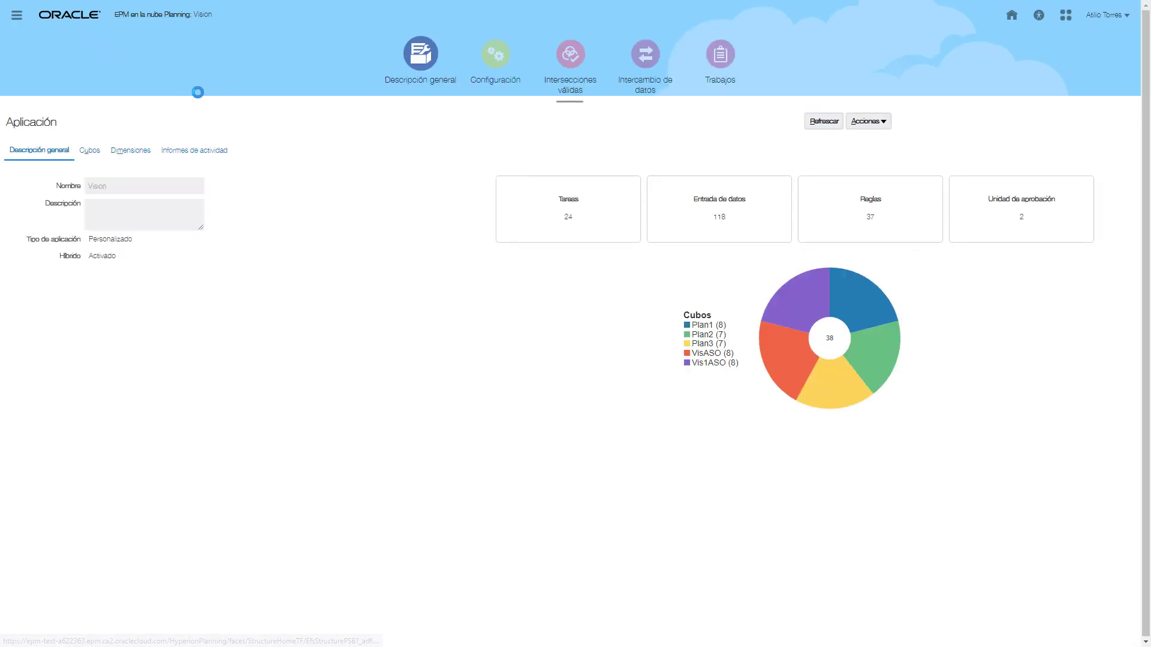
click(887, 129)
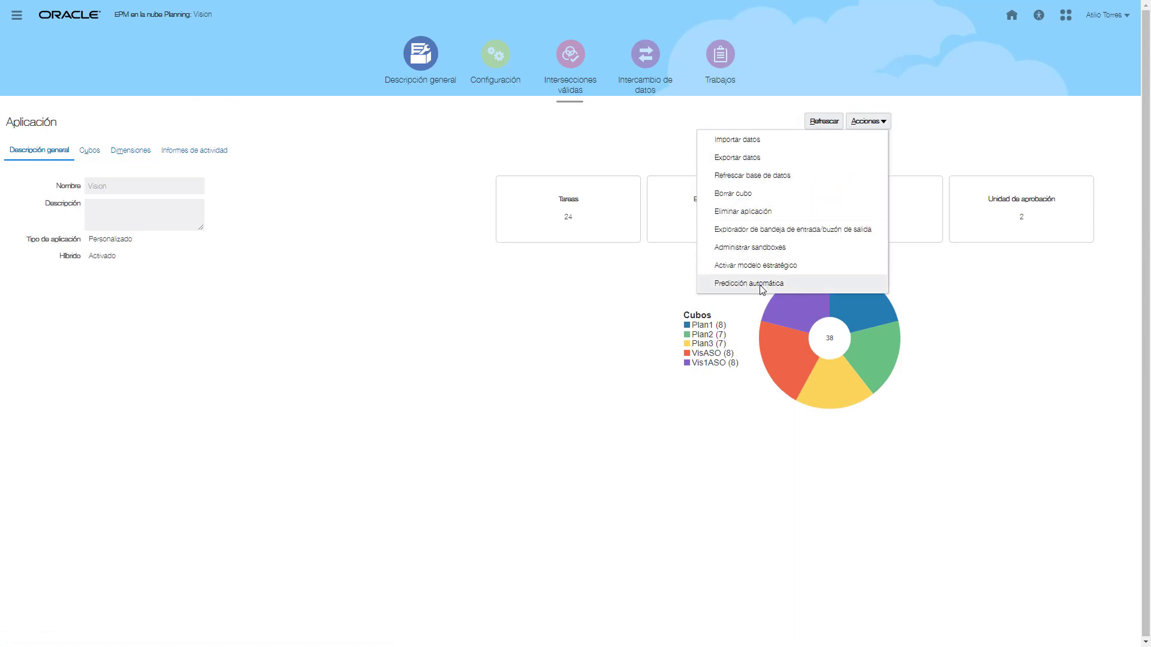
click(763, 288)
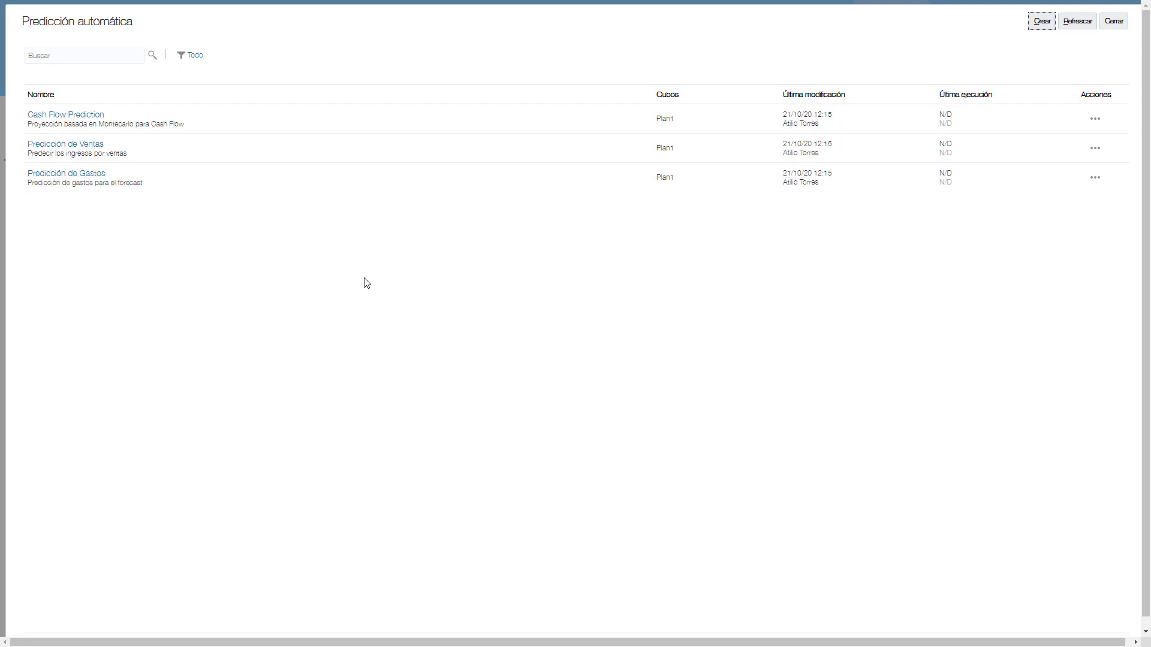
click(84, 152)
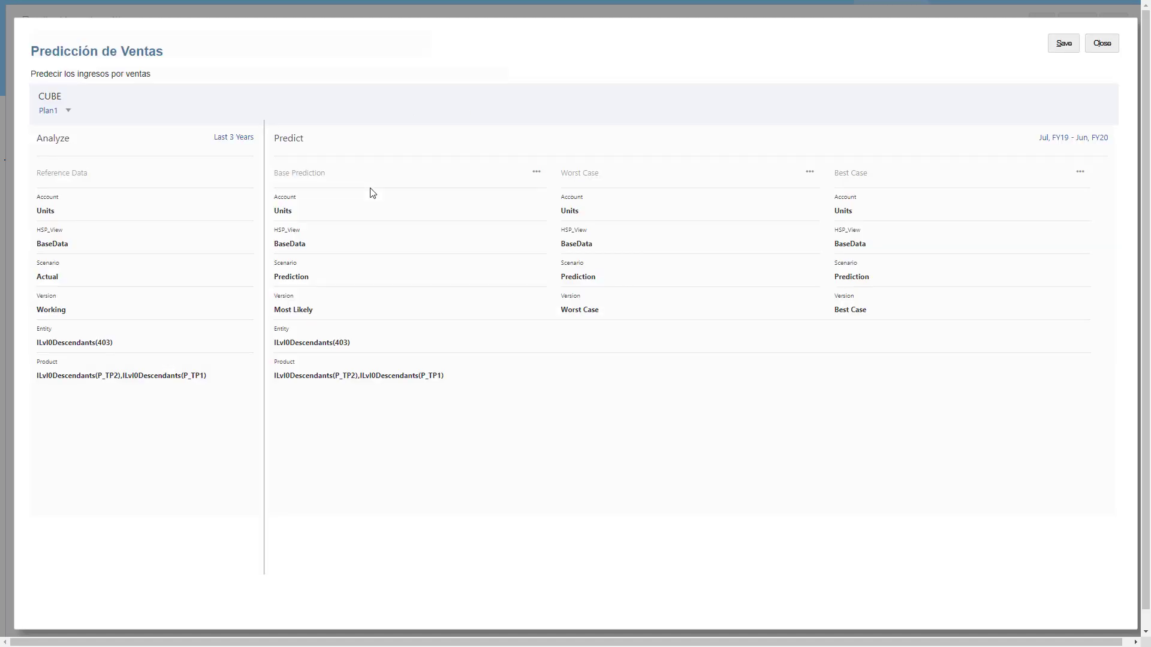
Step: Review the available cubes and the historical data range under Analyze, leaving both settings as they are
click(69, 112)
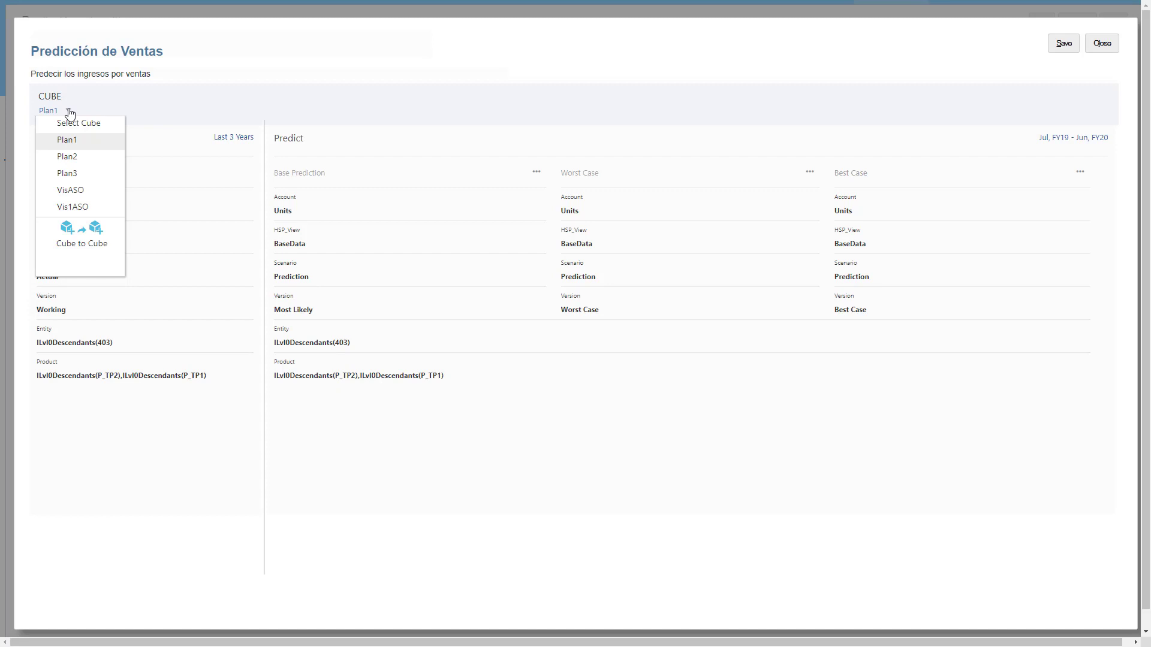
click(170, 94)
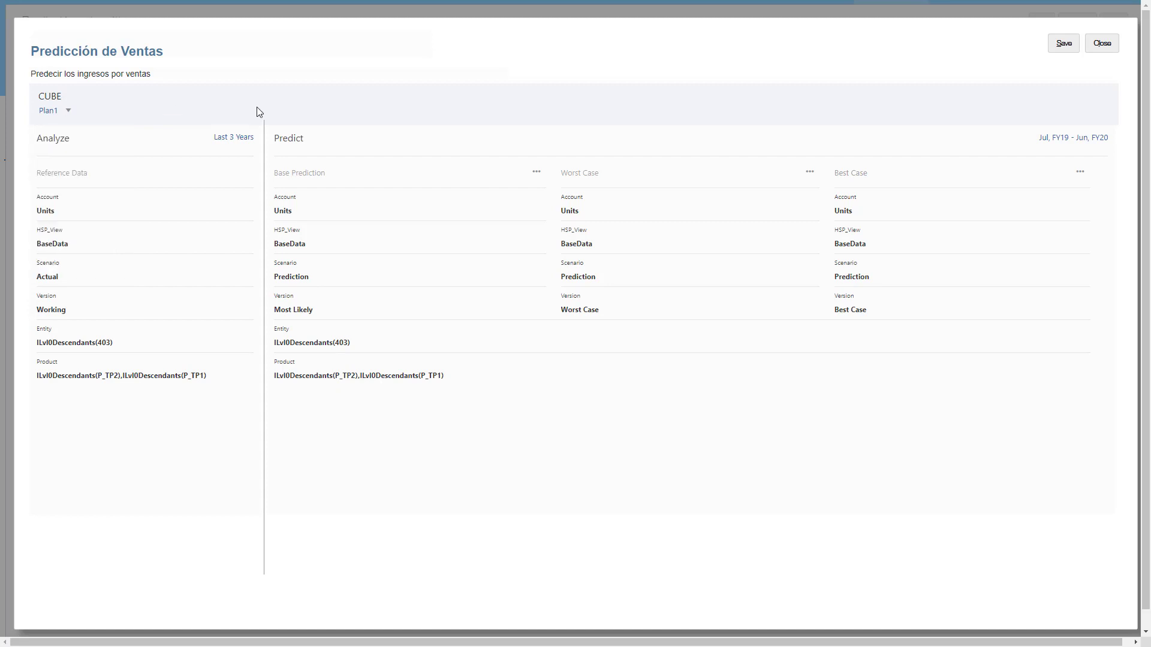
click(239, 137)
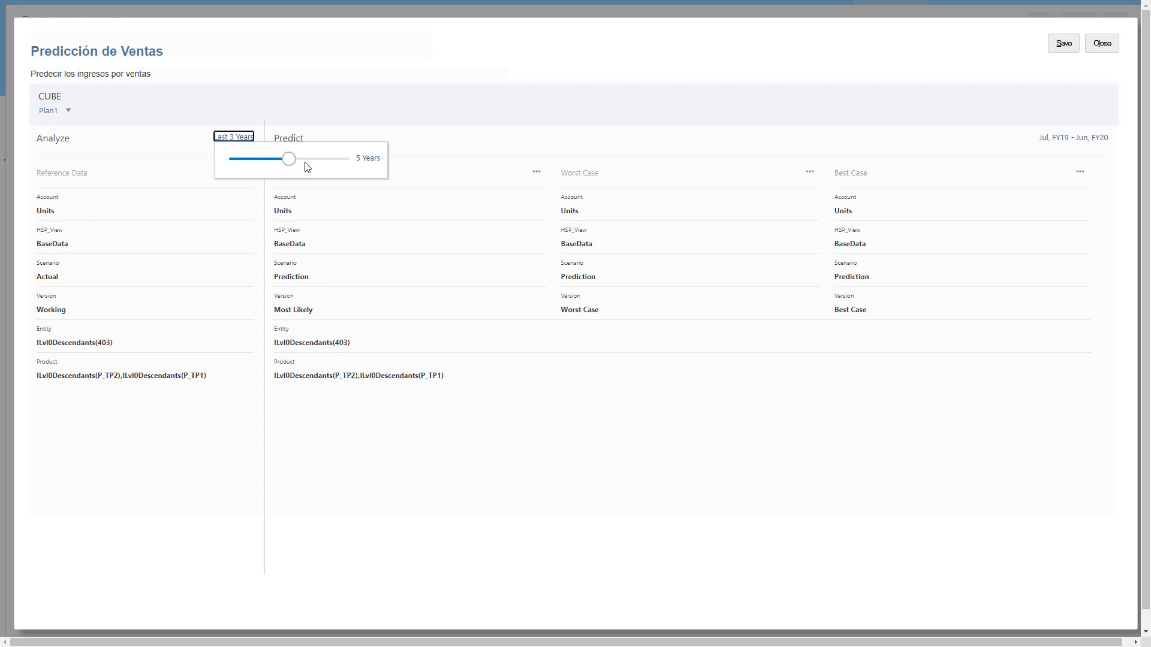
click(287, 114)
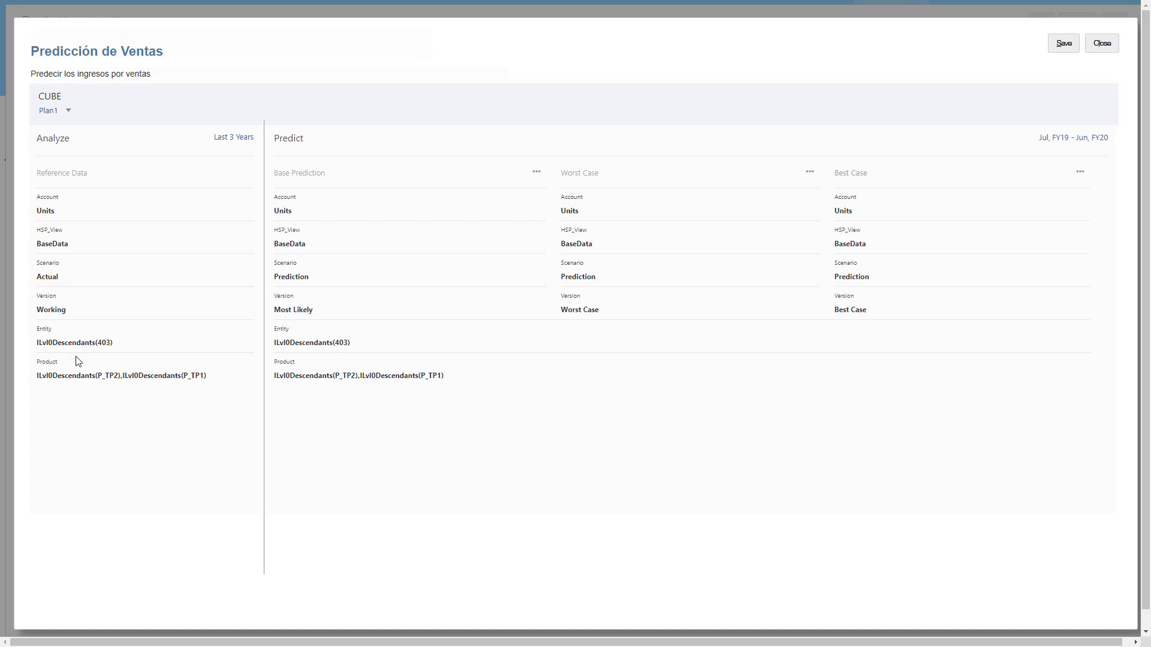
Step: Review the reference data members selected for Account, Scenario, Version, Entity and Product, and cancel the member selection
click(45, 213)
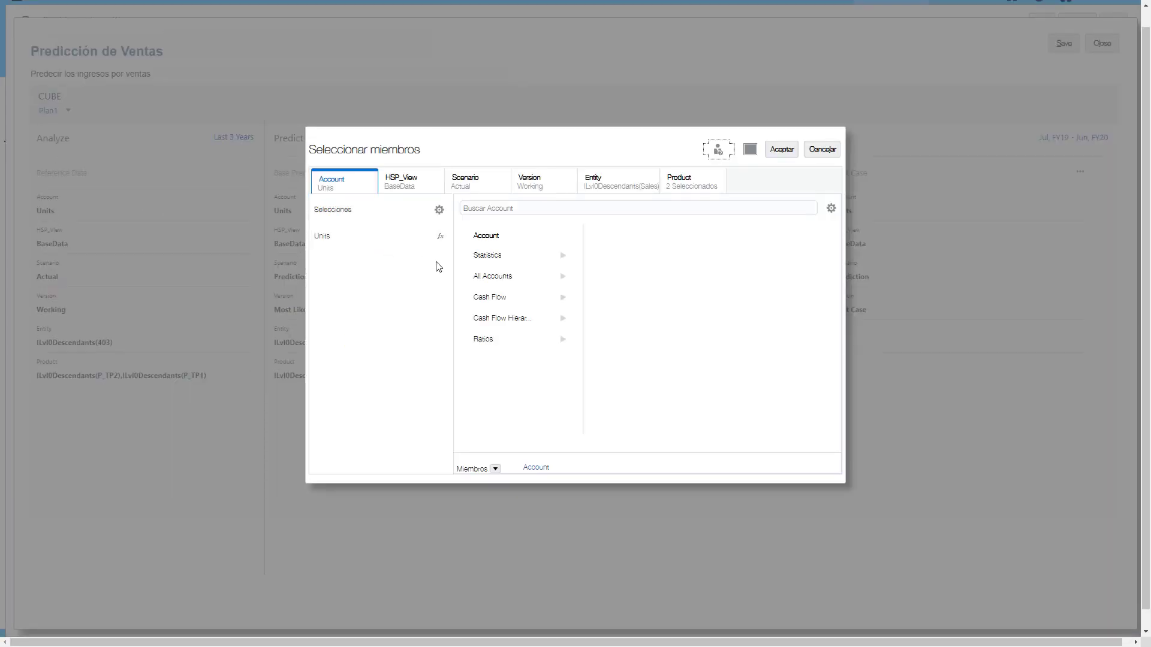
click(473, 177)
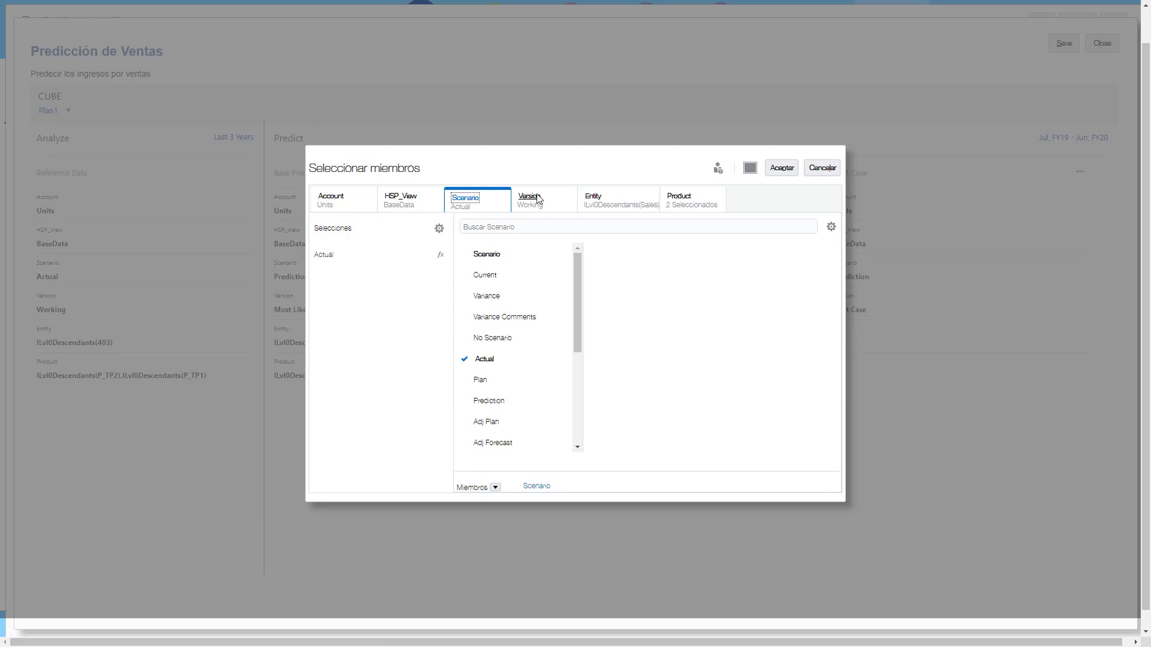
click(536, 201)
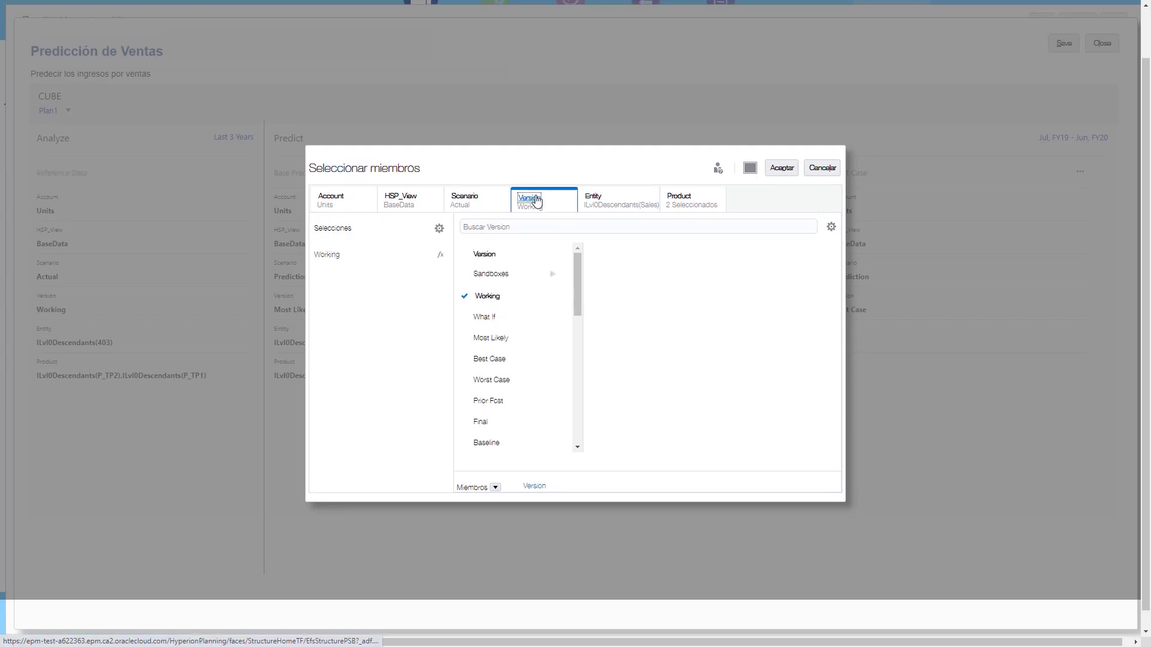
click(339, 202)
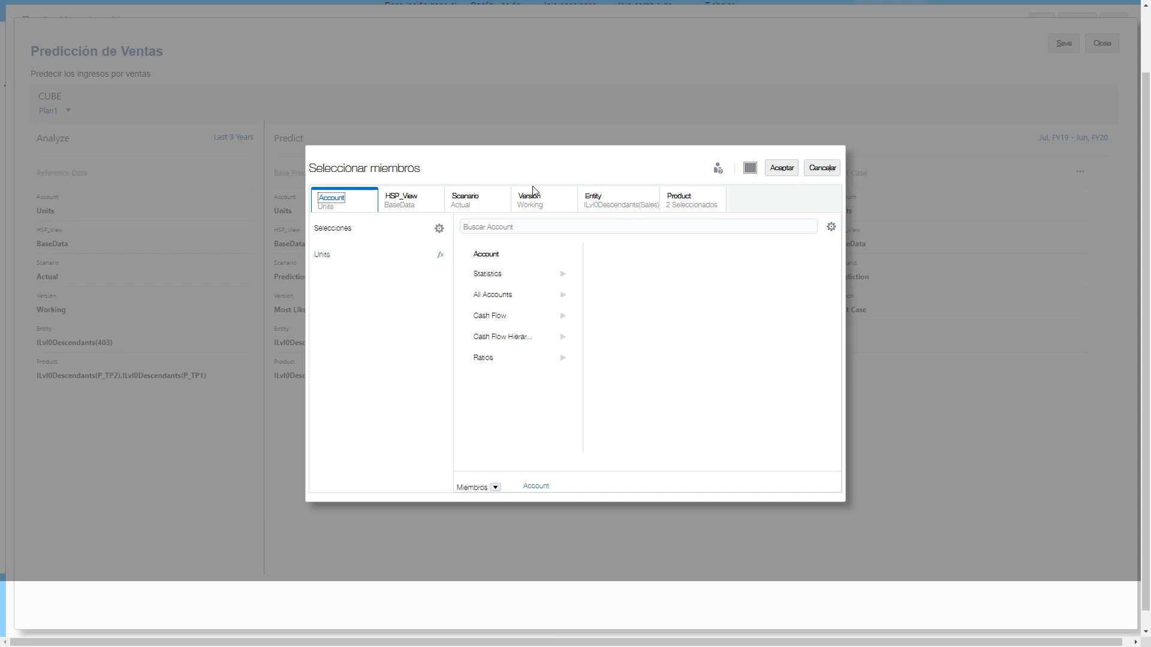
click(592, 199)
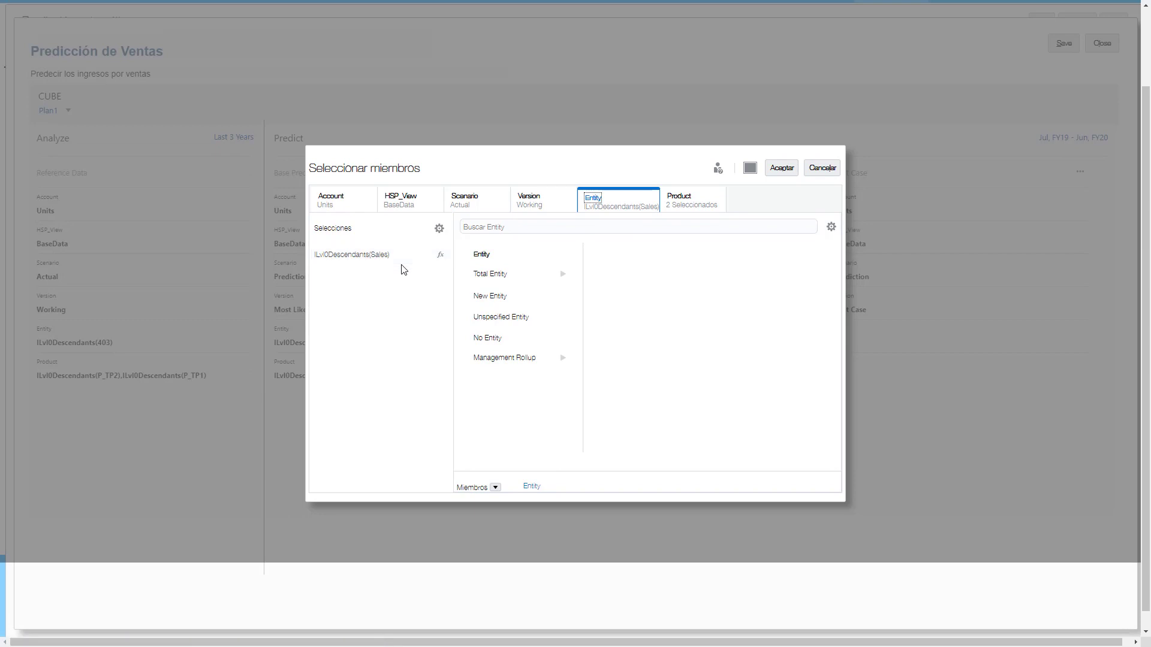
drag(404, 269, 680, 199)
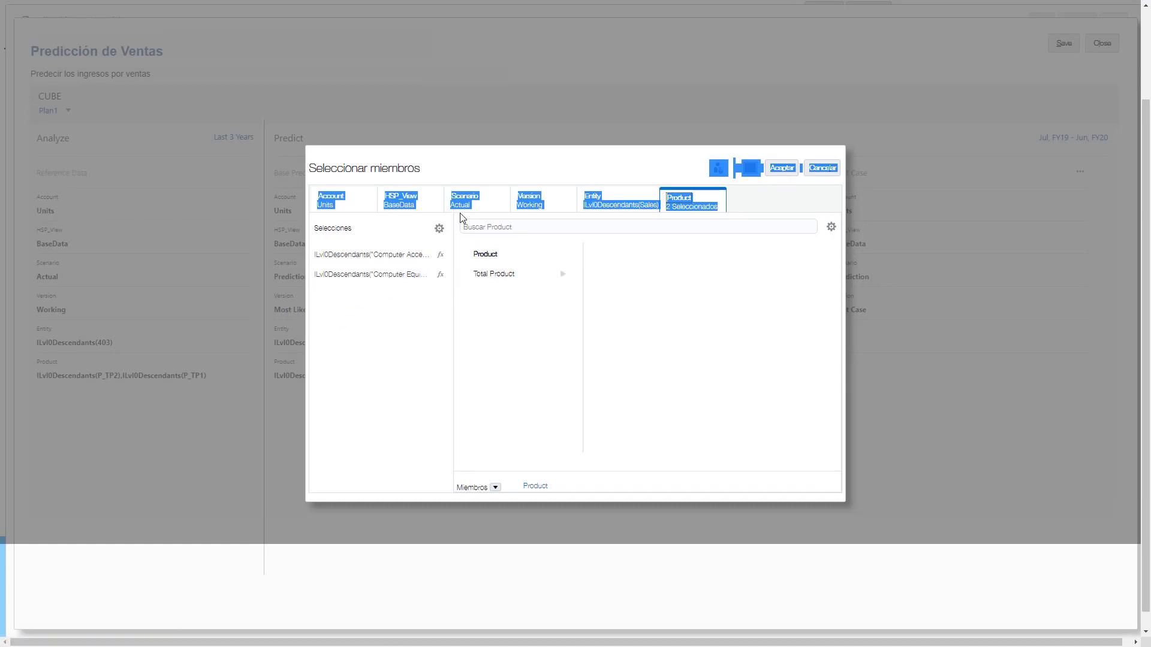
click(498, 190)
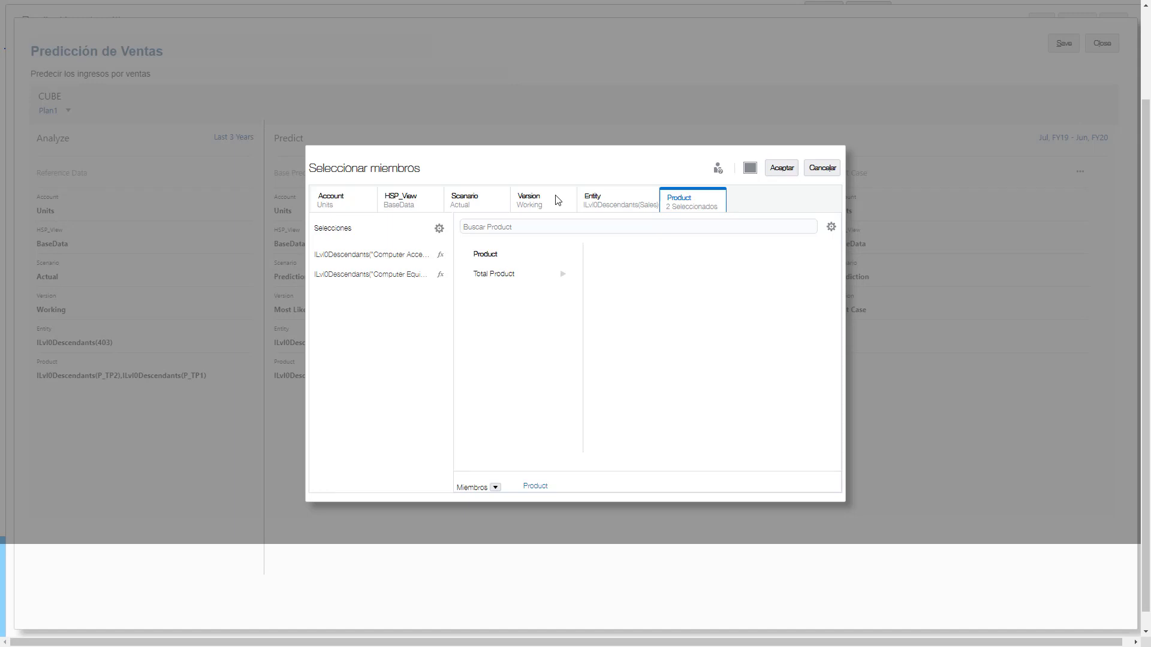
click(822, 168)
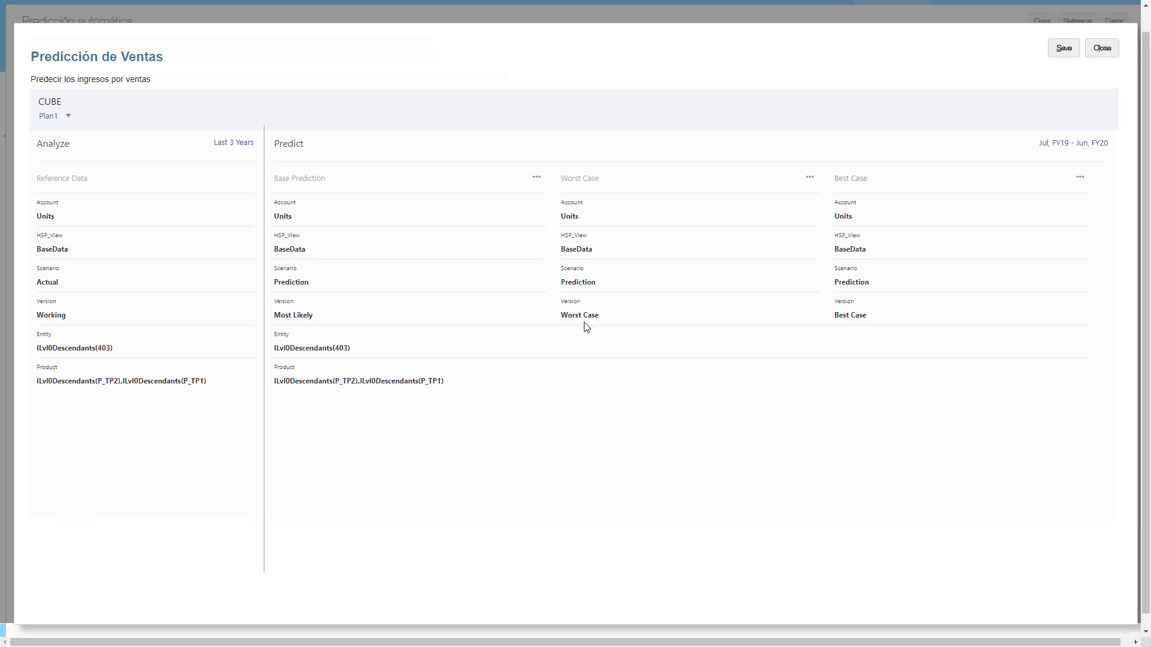
Step: Explore the specific end period and scenario-based options for the prediction range, returning to a fixed range of 12 periods from Jul, FY19
click(1059, 141)
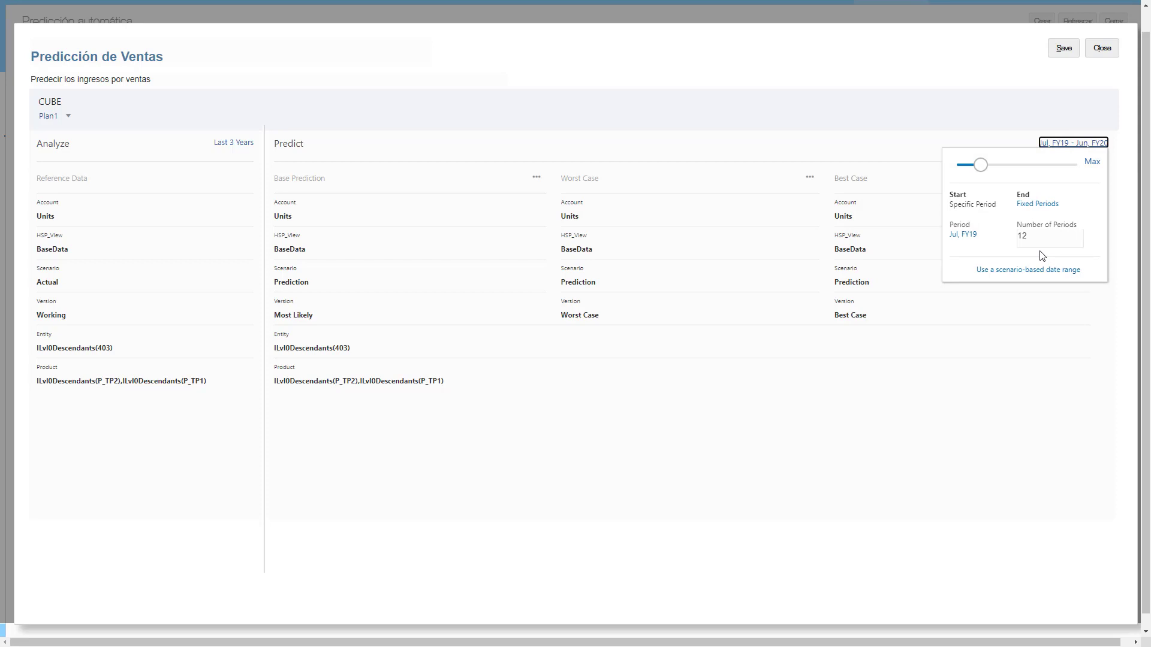
click(1040, 205)
click(1027, 239)
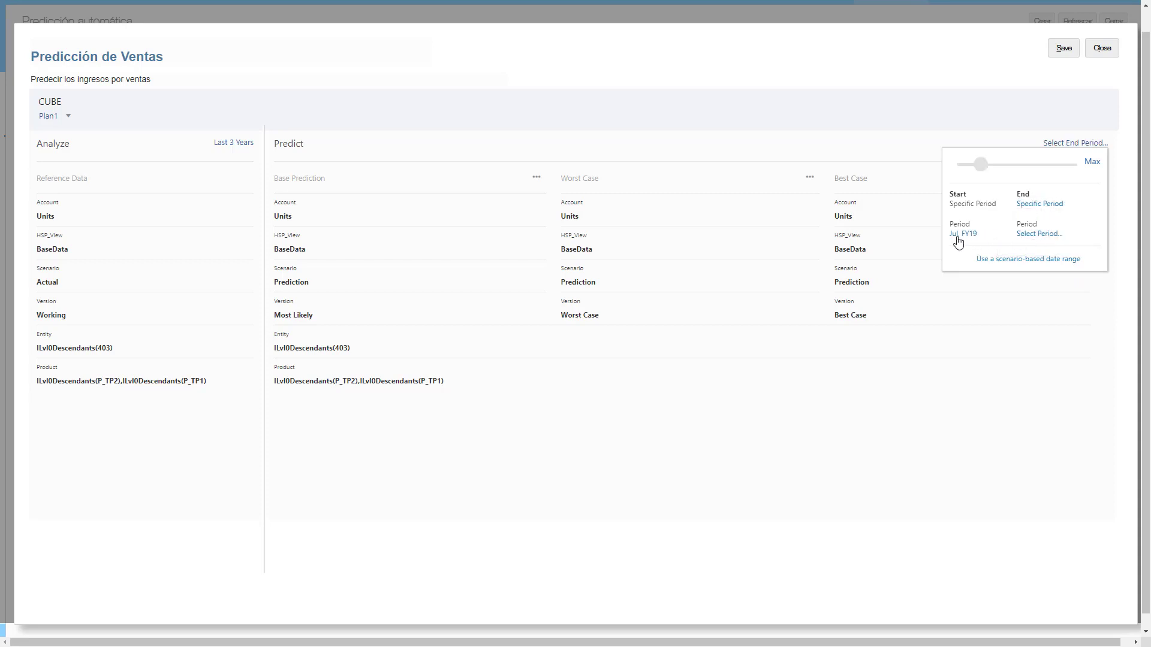
click(1011, 258)
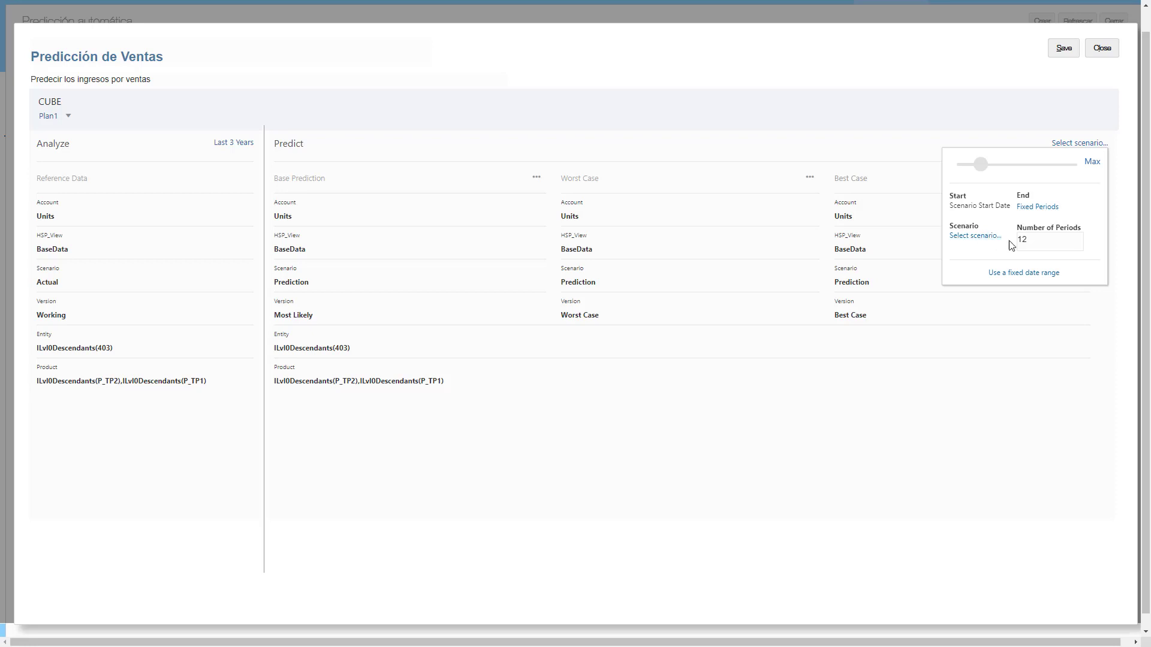
click(1038, 241)
click(1037, 206)
click(1097, 211)
click(1038, 280)
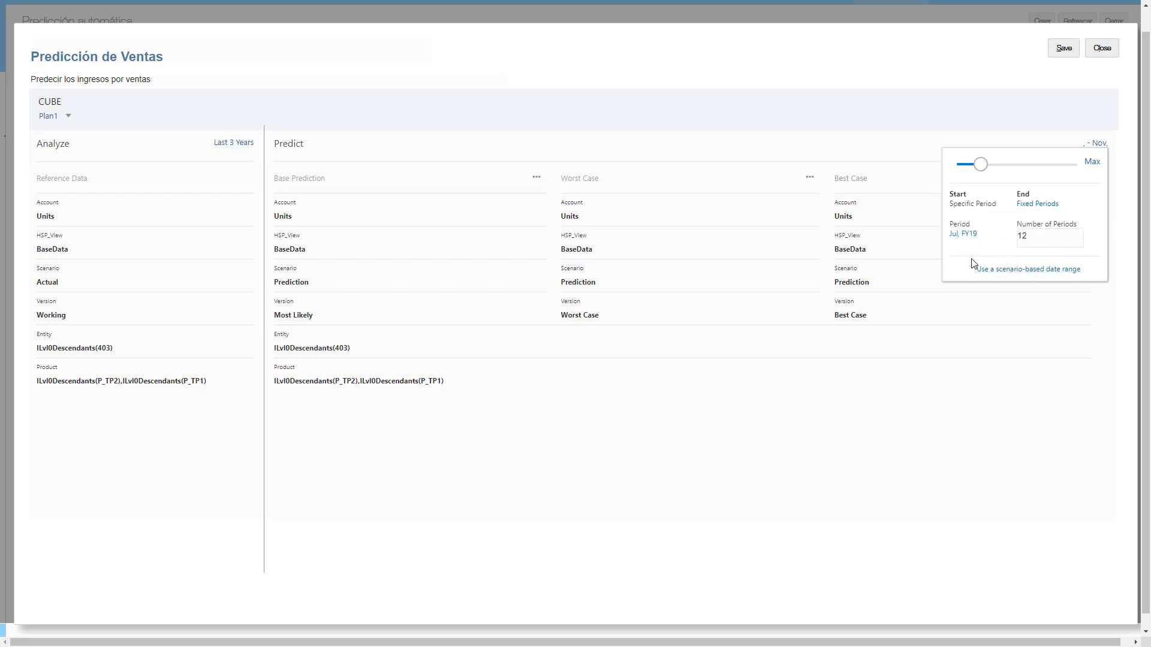
click(1112, 192)
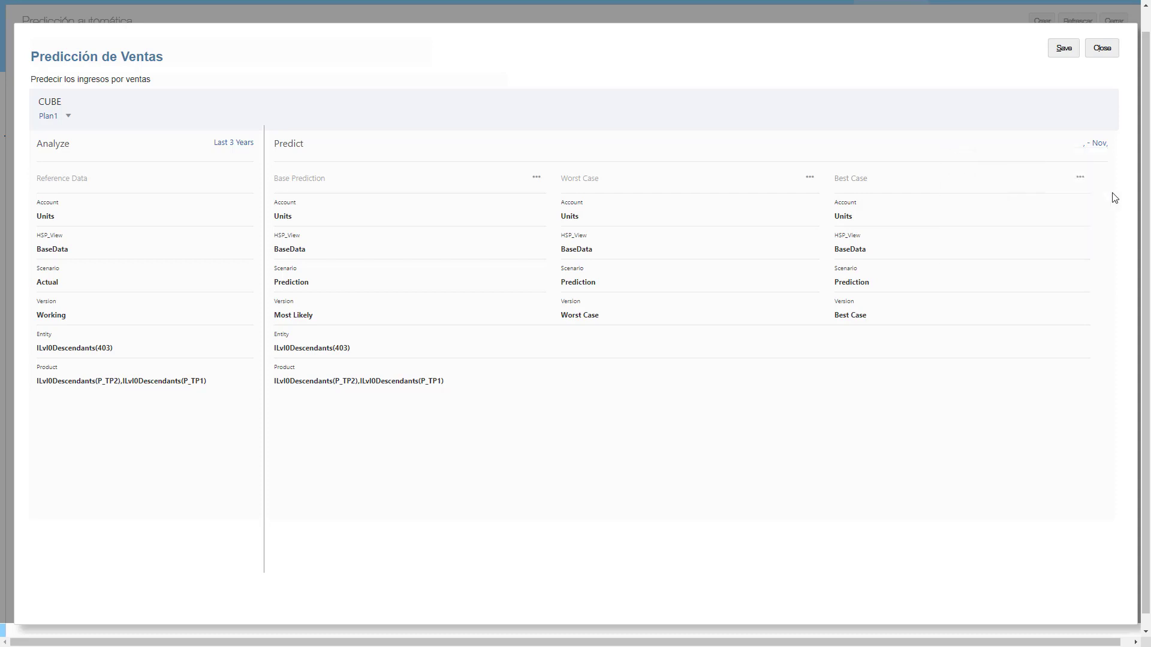
click(1098, 147)
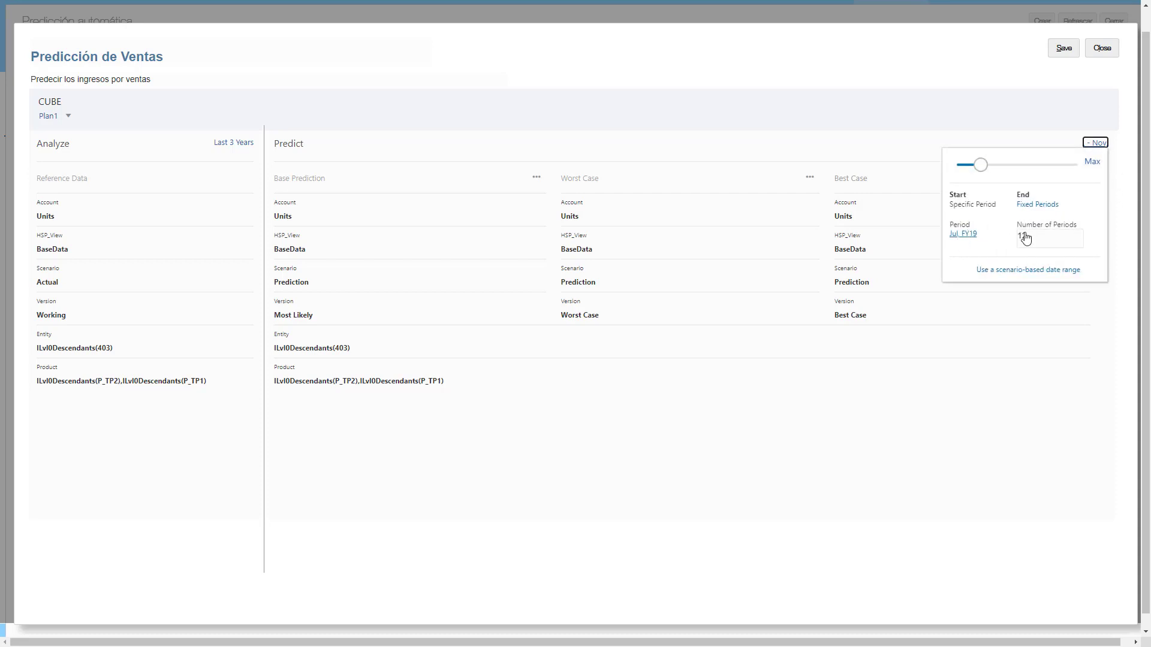
click(1112, 257)
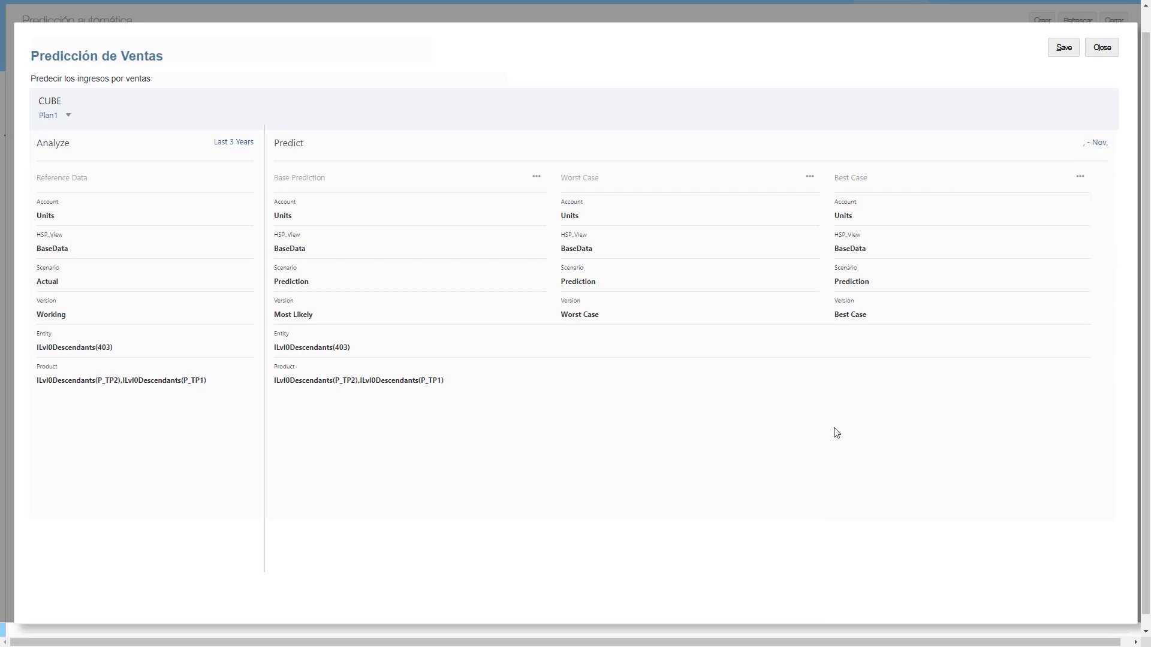
Step: Close the Predicción de Ventas definition and discard its unsaved changes
scroll(1055, 160, up, 1)
scroll(1055, 160, down, 1)
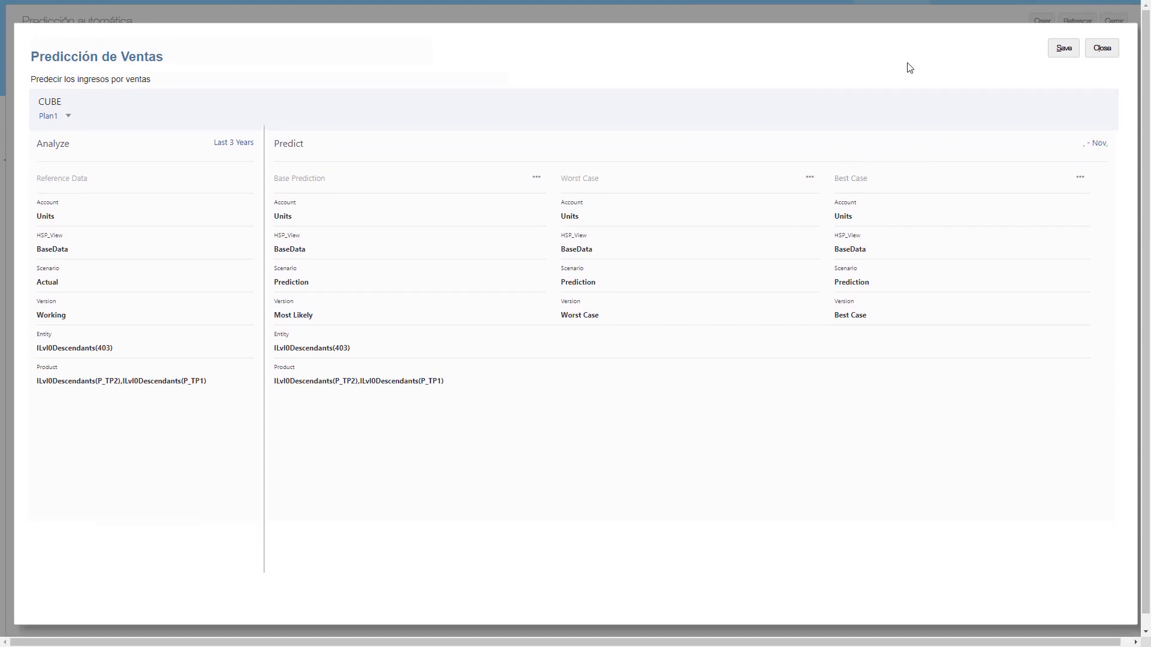
click(1103, 52)
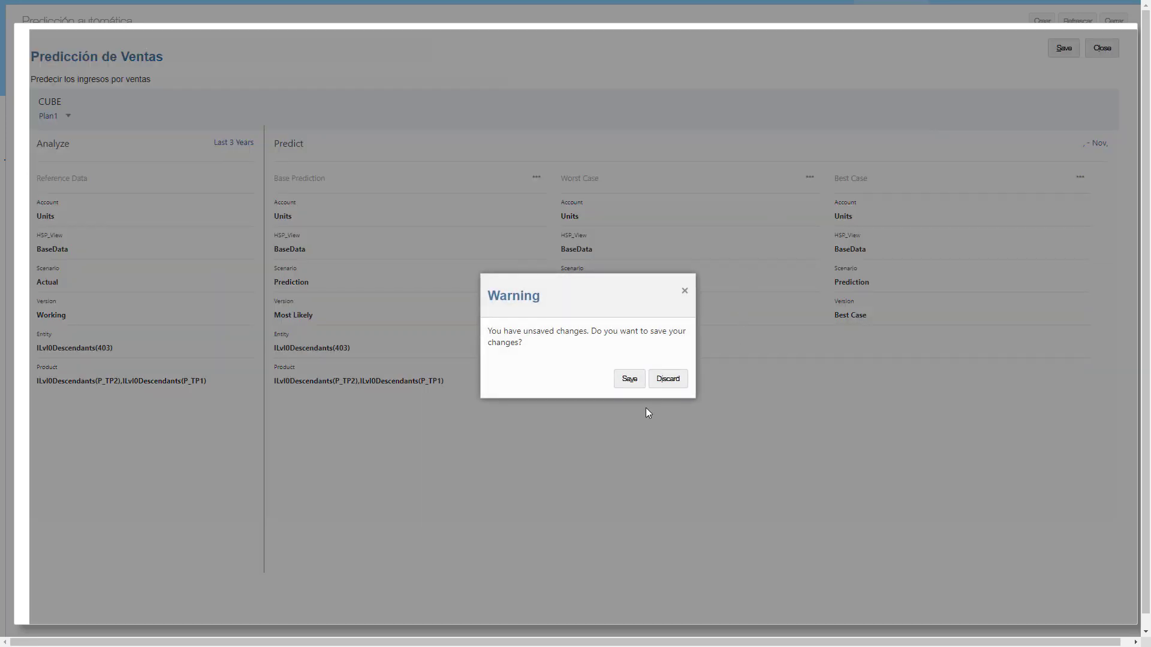
click(670, 380)
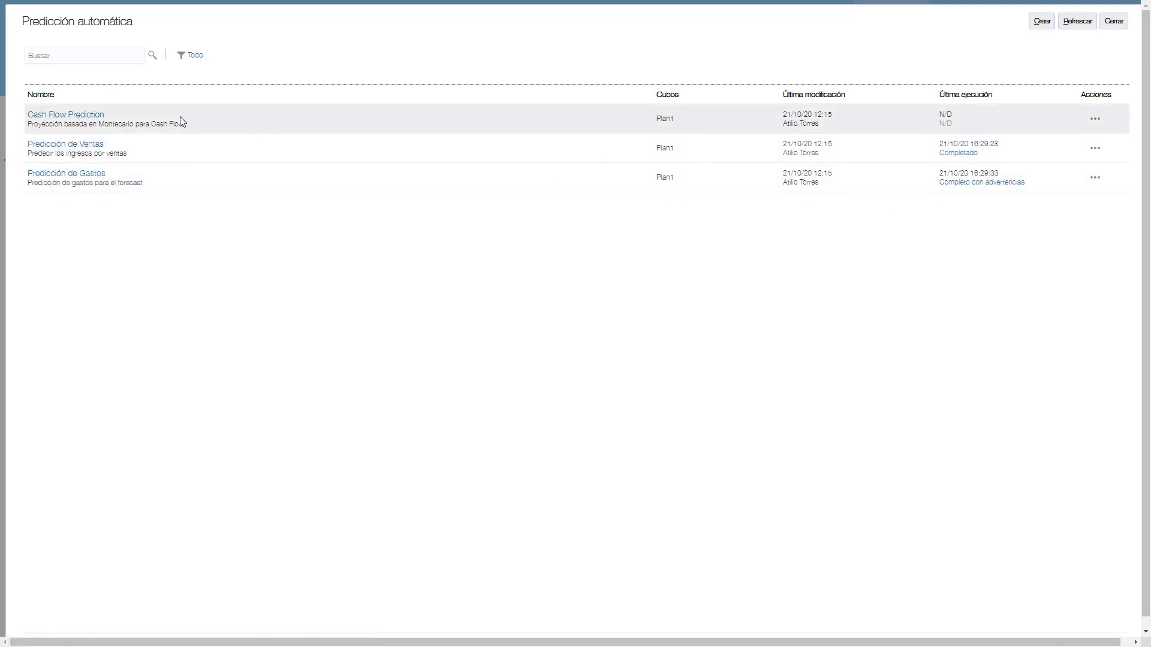
Step: Run the Predicción de Ventas automatic prediction and dismiss the resulting notice
click(1095, 150)
click(1094, 150)
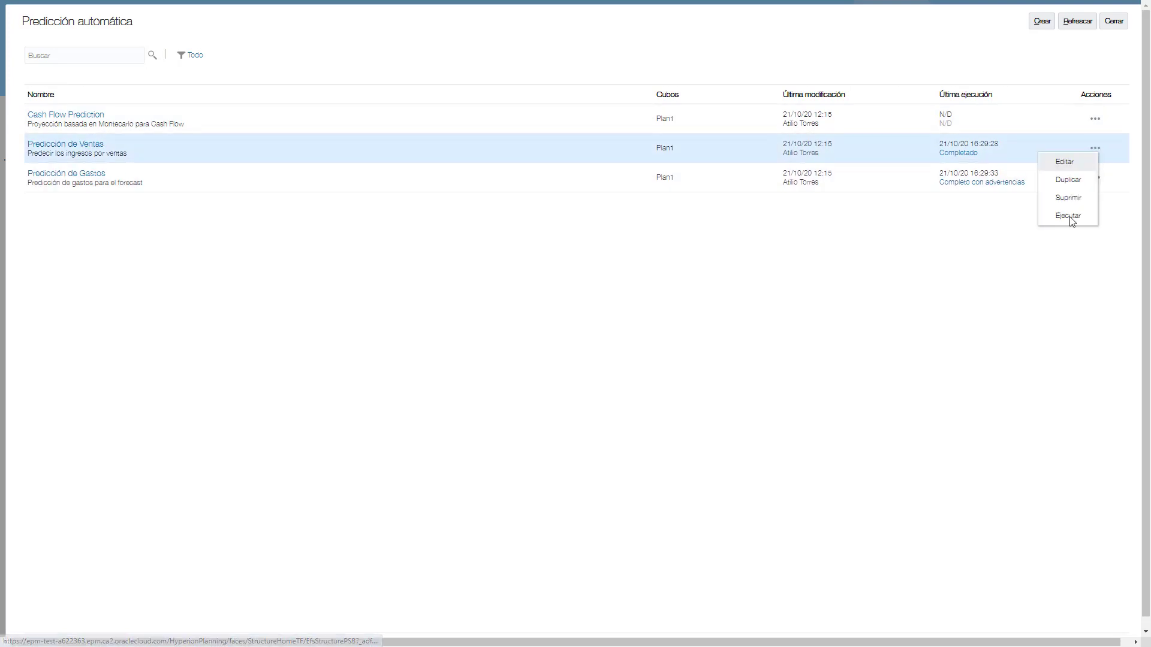
click(1066, 217)
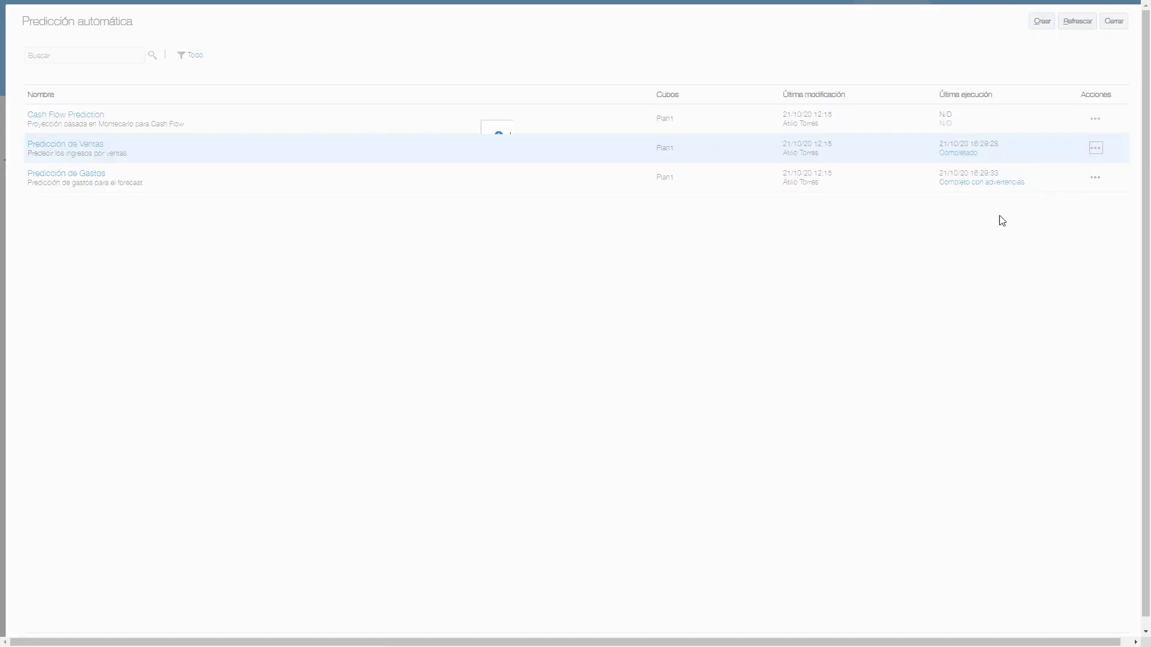
click(630, 188)
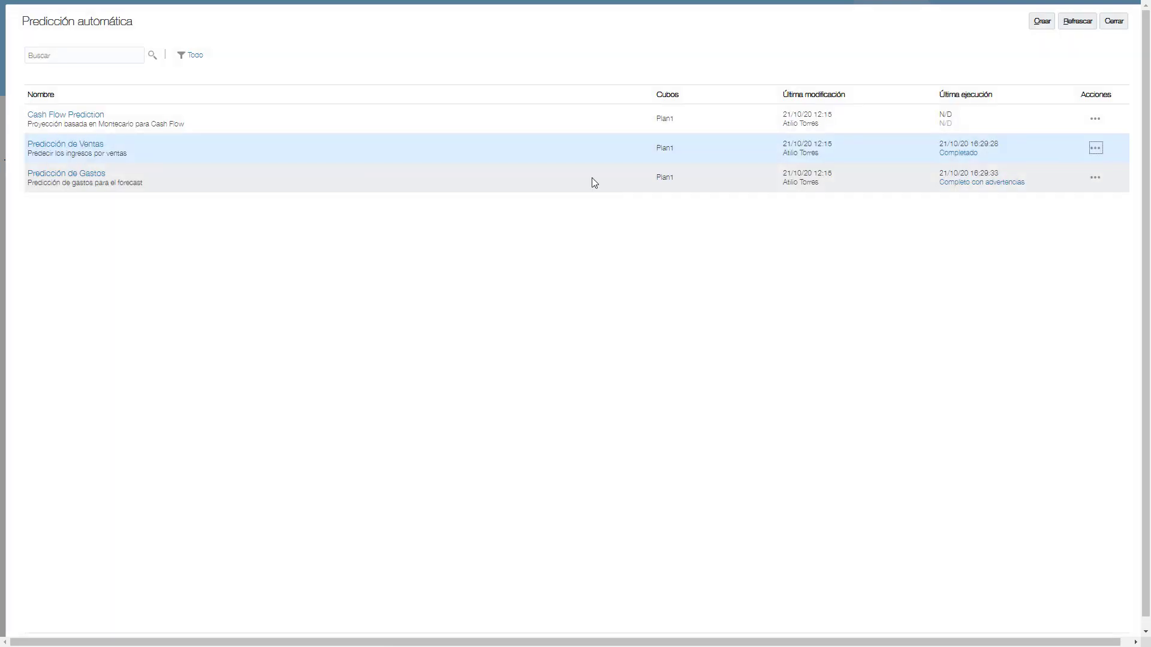
Step: Run the Predicción de Gastos automatic prediction and refresh the list to update the execution statuses
click(1094, 178)
click(1073, 246)
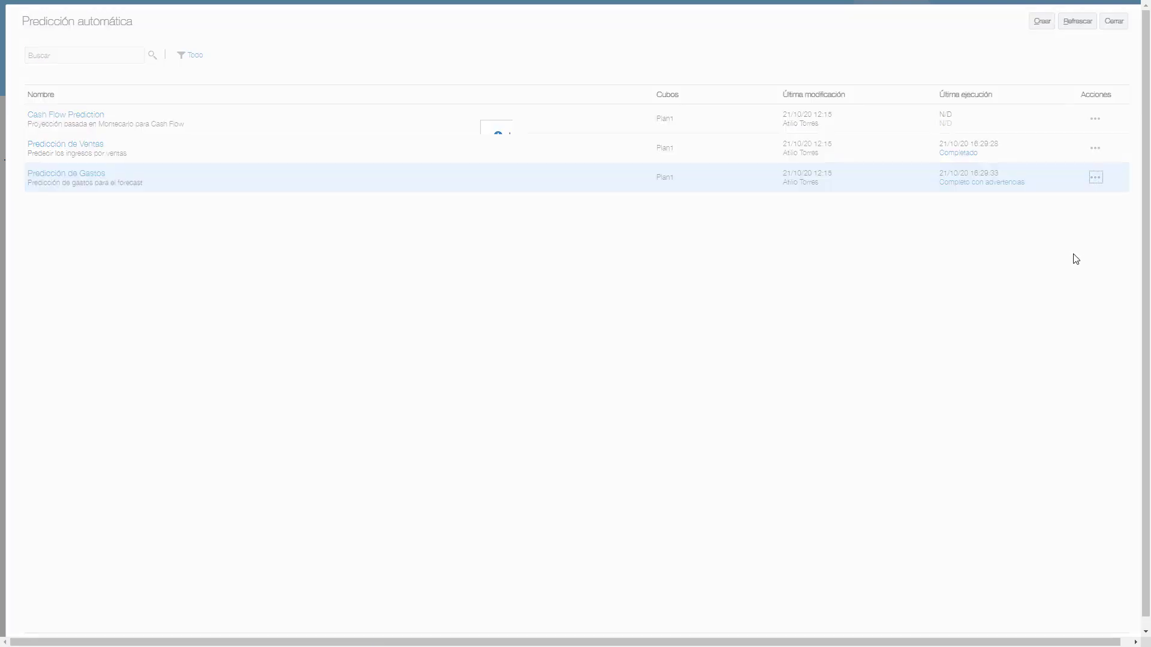
click(628, 186)
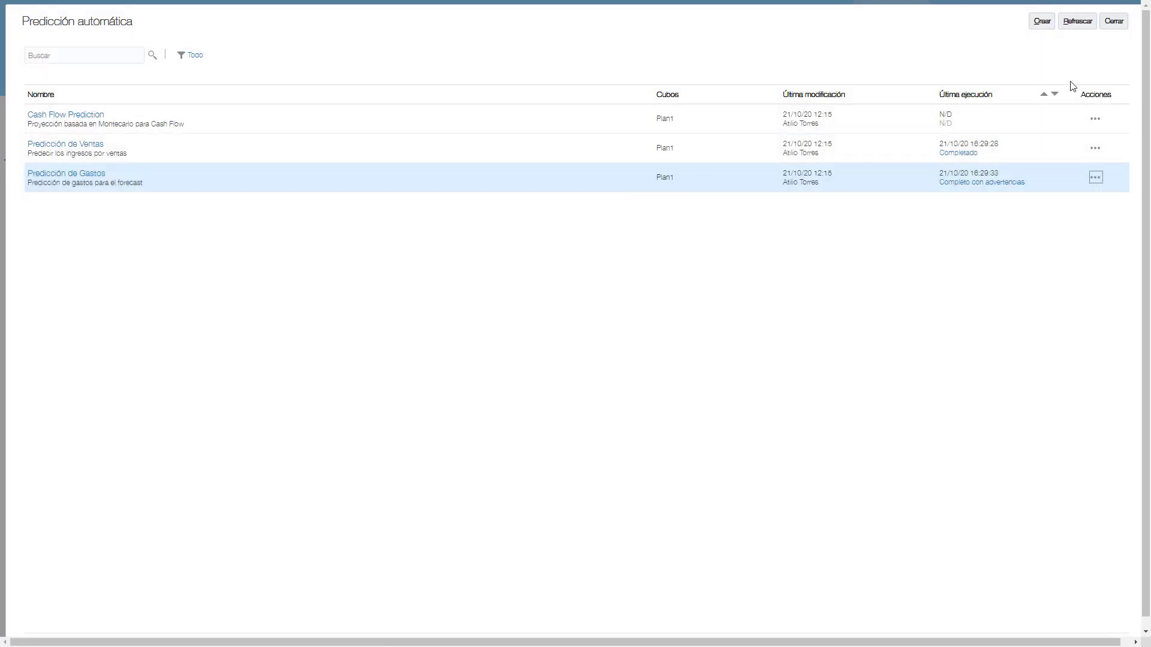
click(1078, 26)
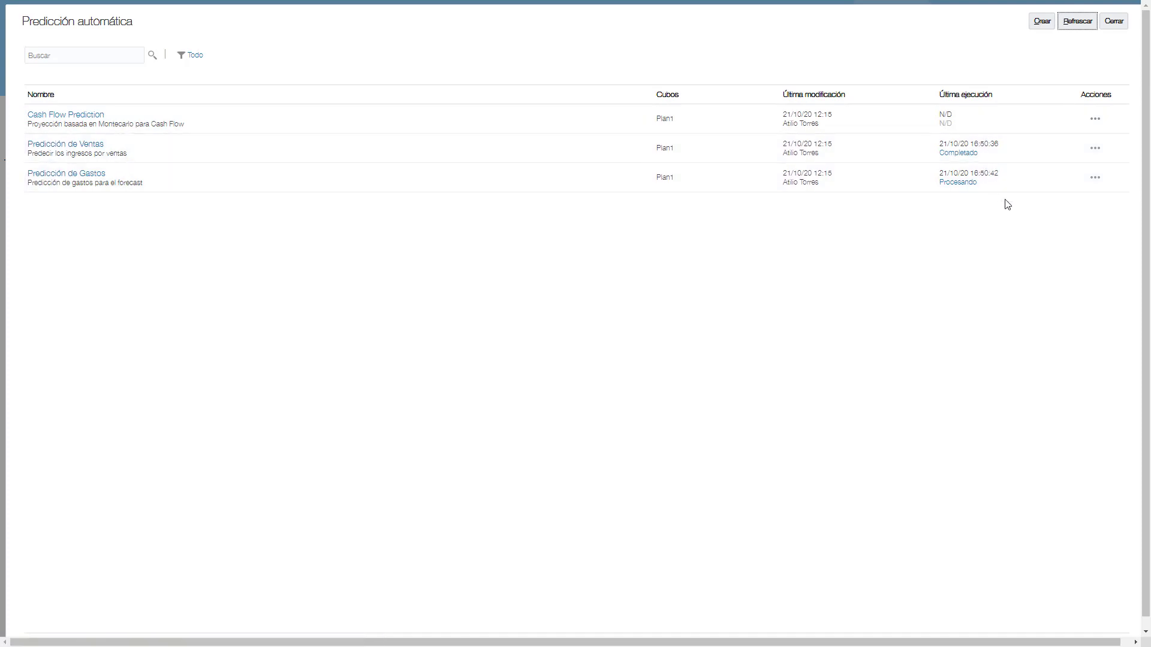
click(1078, 22)
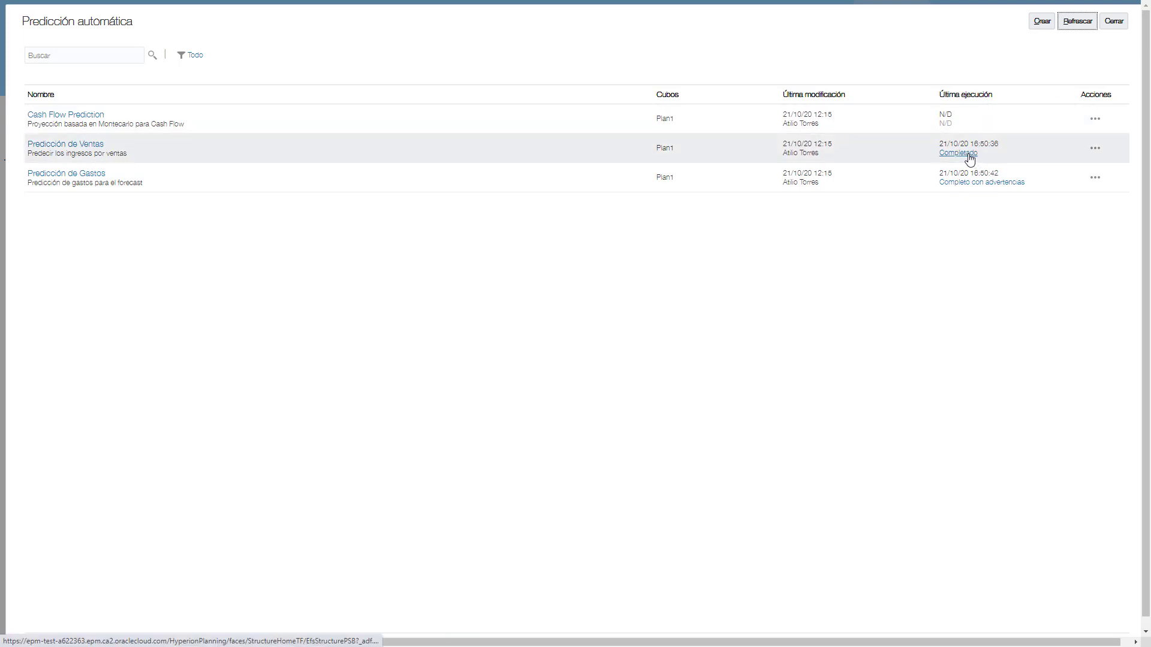
Step: Review the job details of the latest Predicción de Ventas run, including its member selections and run summary, and close them
click(969, 155)
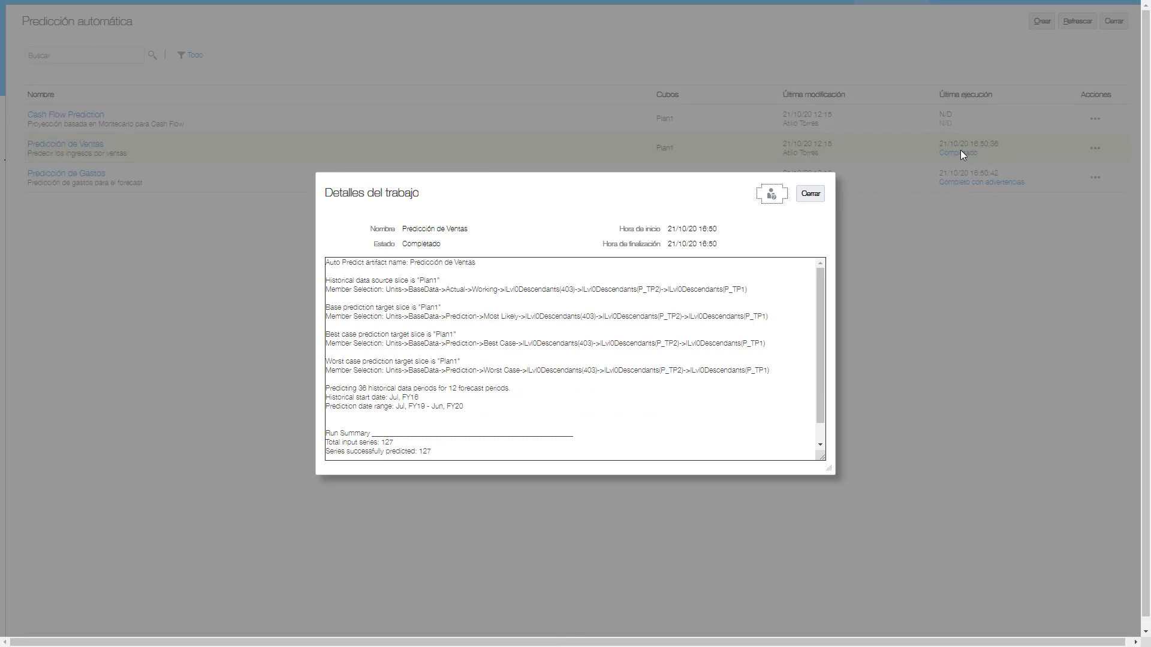
scroll(485, 288, down, 2)
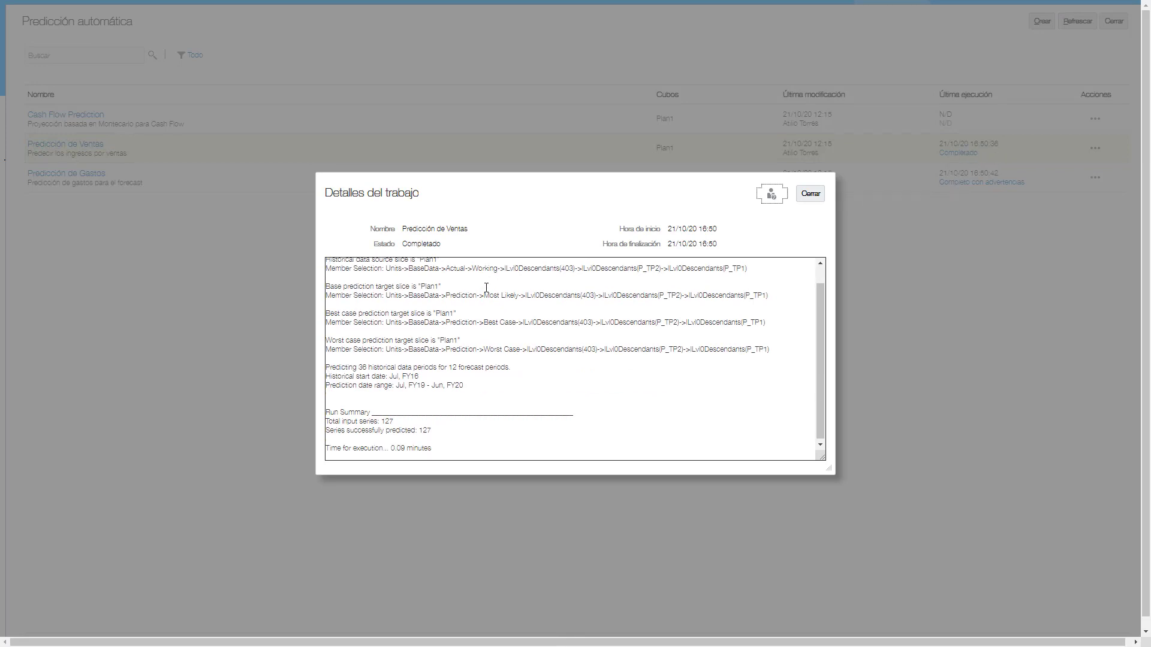
scroll(460, 309, up, 2)
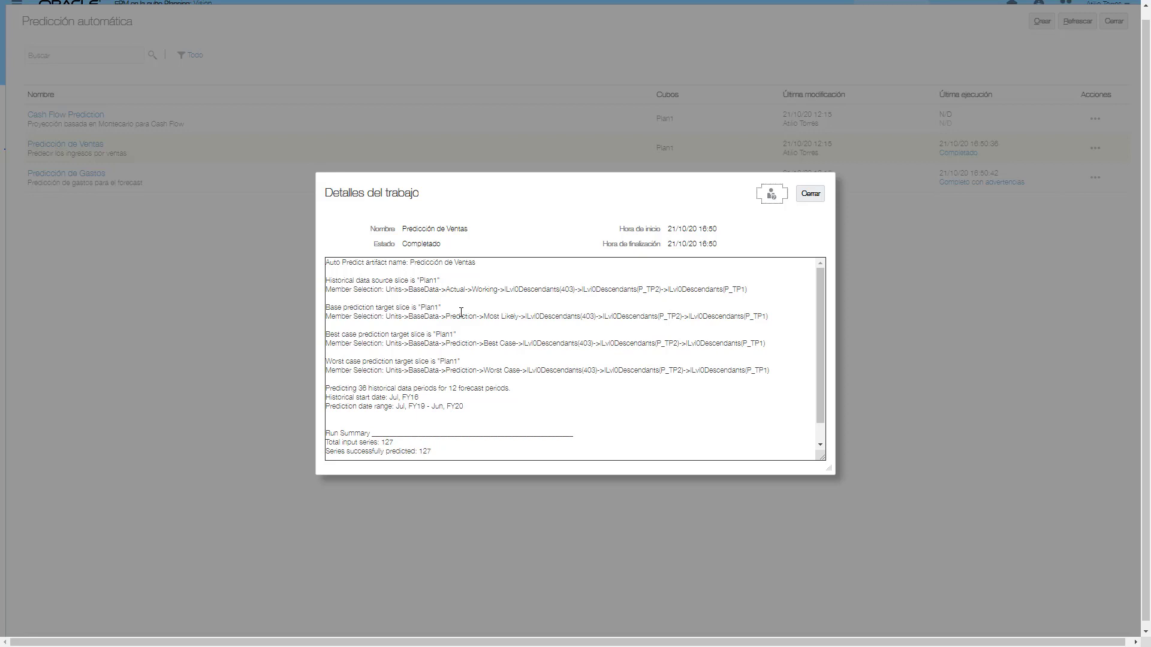
scroll(461, 312, down, 2)
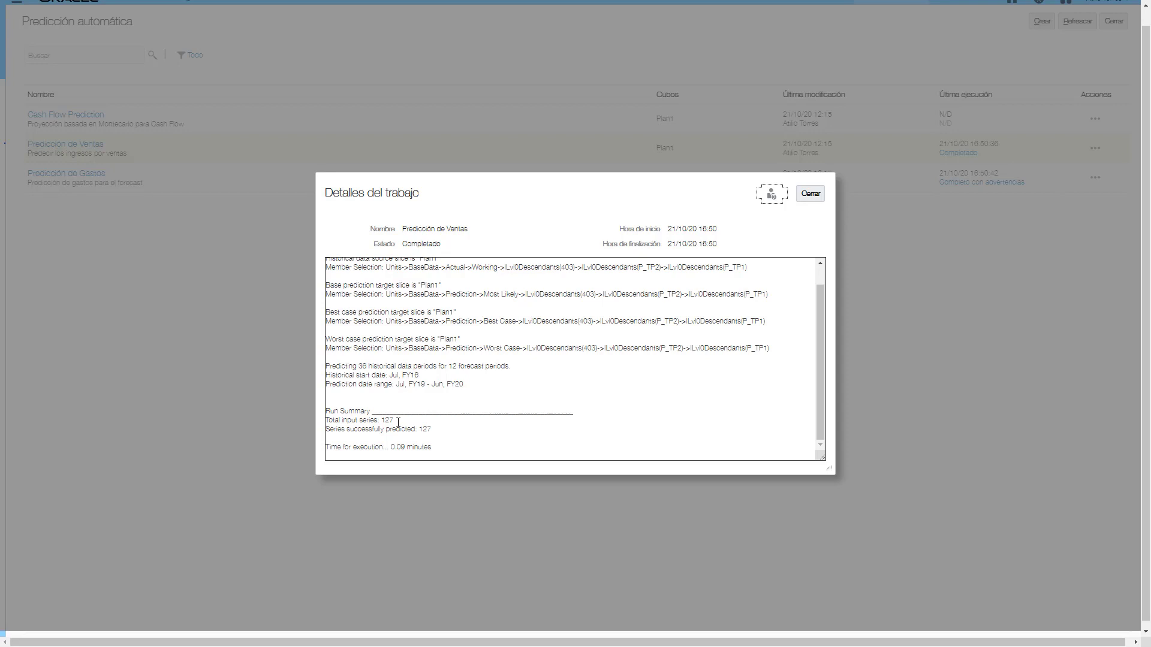
click(810, 193)
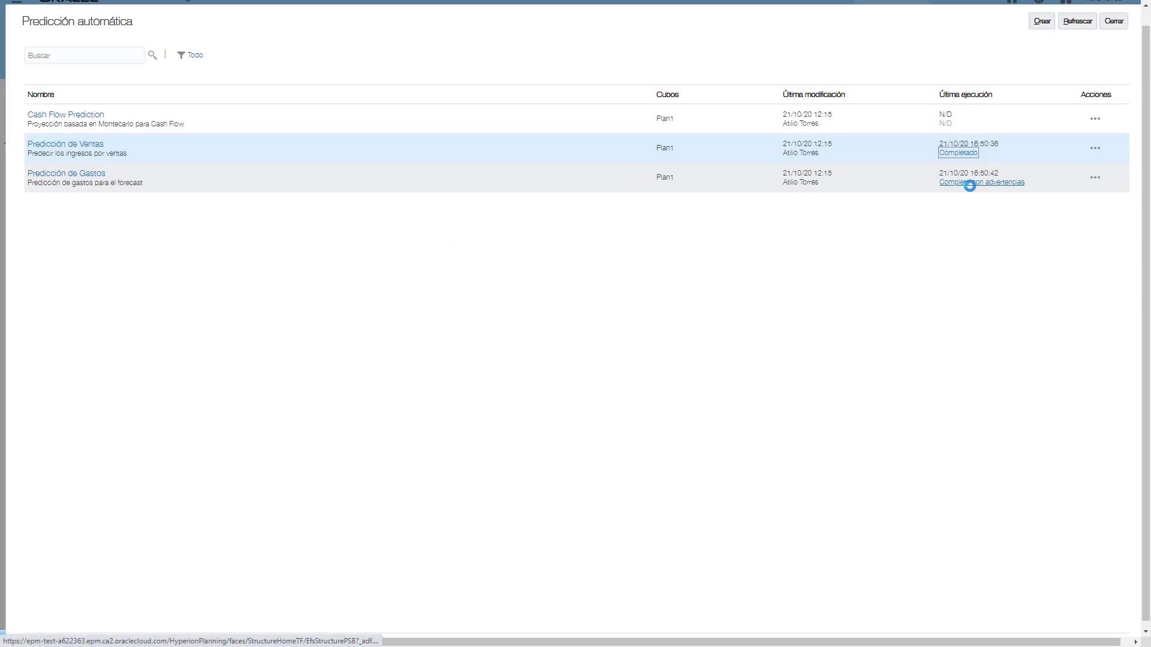
Step: Examine the run summary and warnings in the job details of the latest Predicción de Gastos run, and close them
click(970, 182)
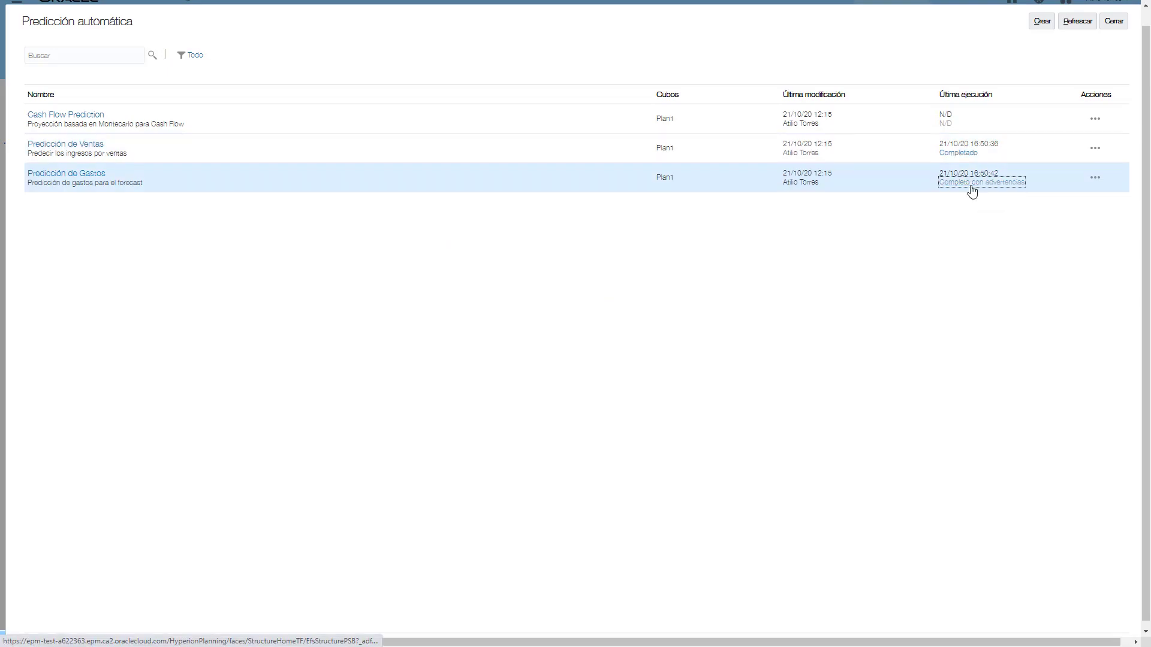
scroll(552, 332, down, 4)
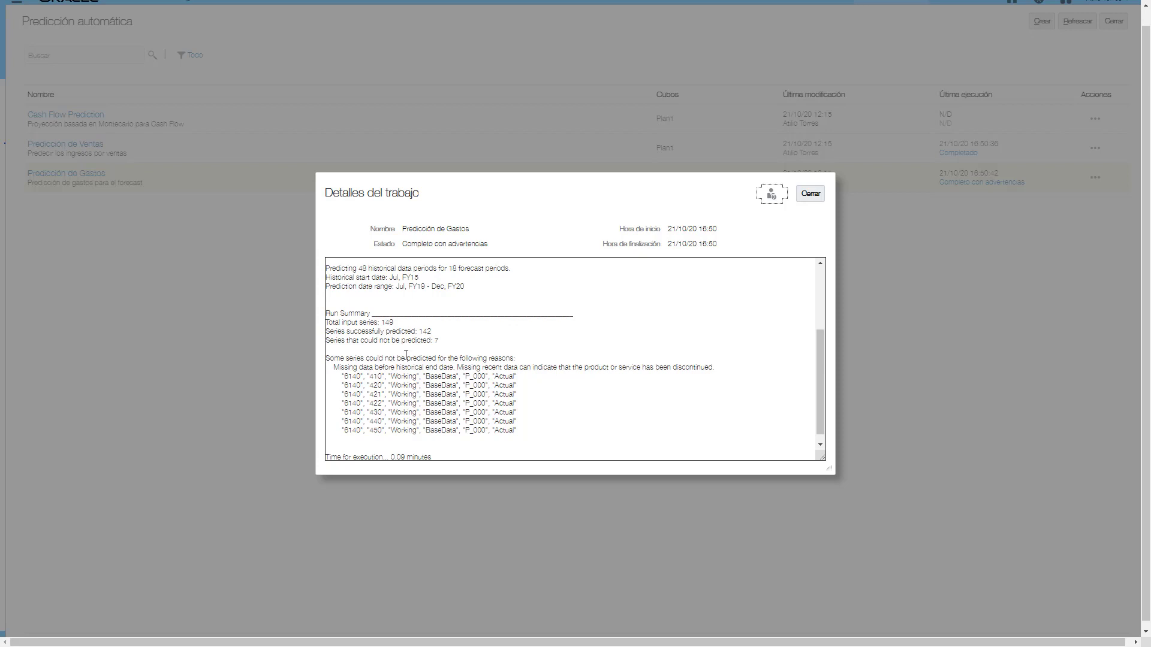
click(814, 201)
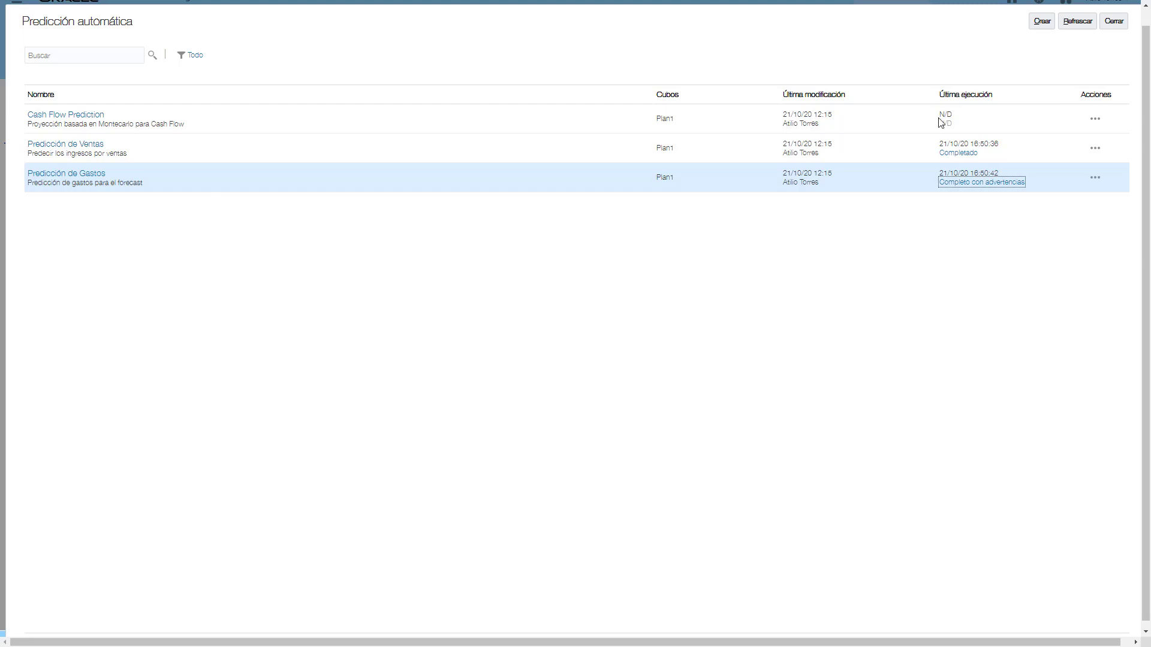
Step: Leave the automatic predictions and start scheduling a job in Trabajos, with type Predicción automática and timing Ejecutar ahora
click(1114, 22)
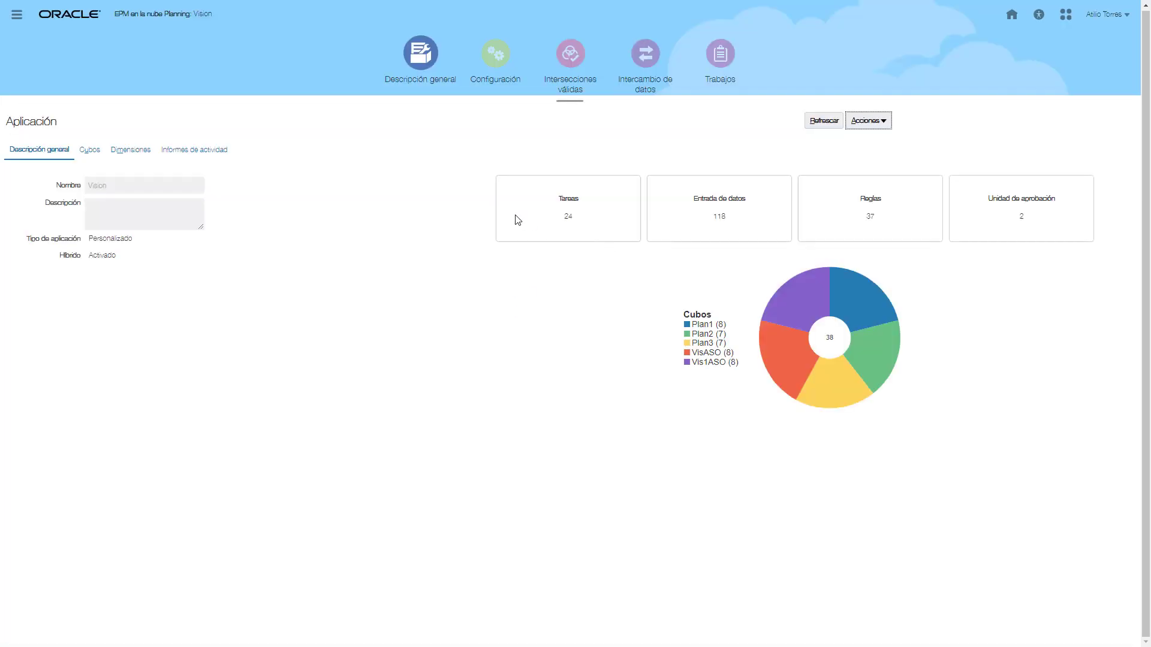
click(722, 85)
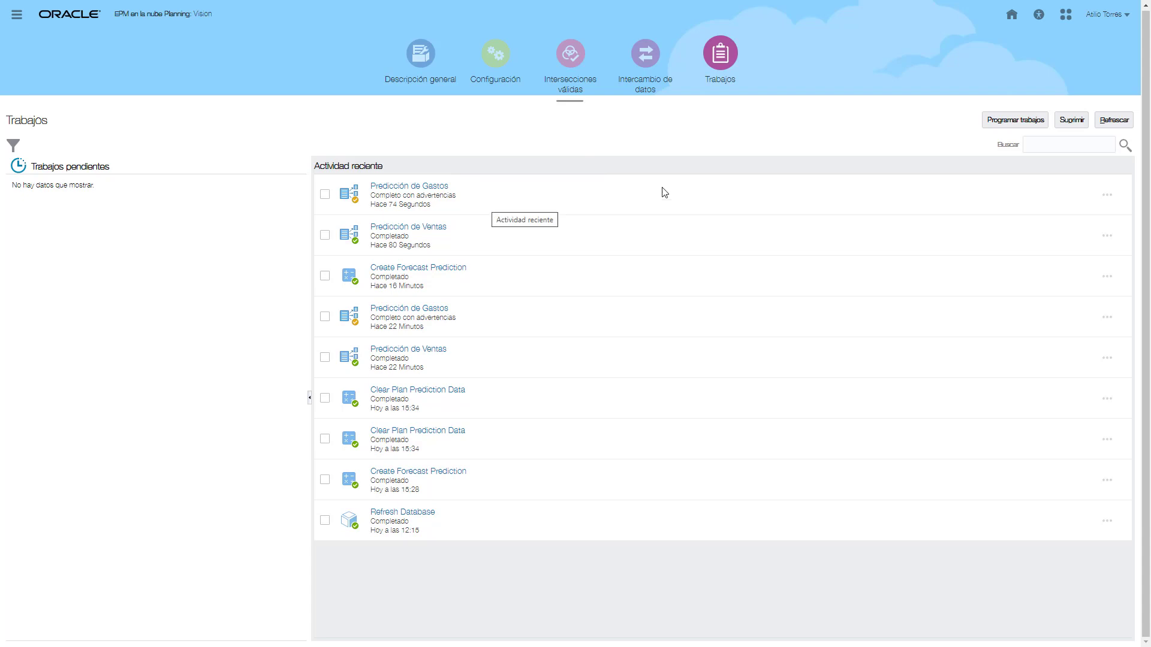
click(1004, 126)
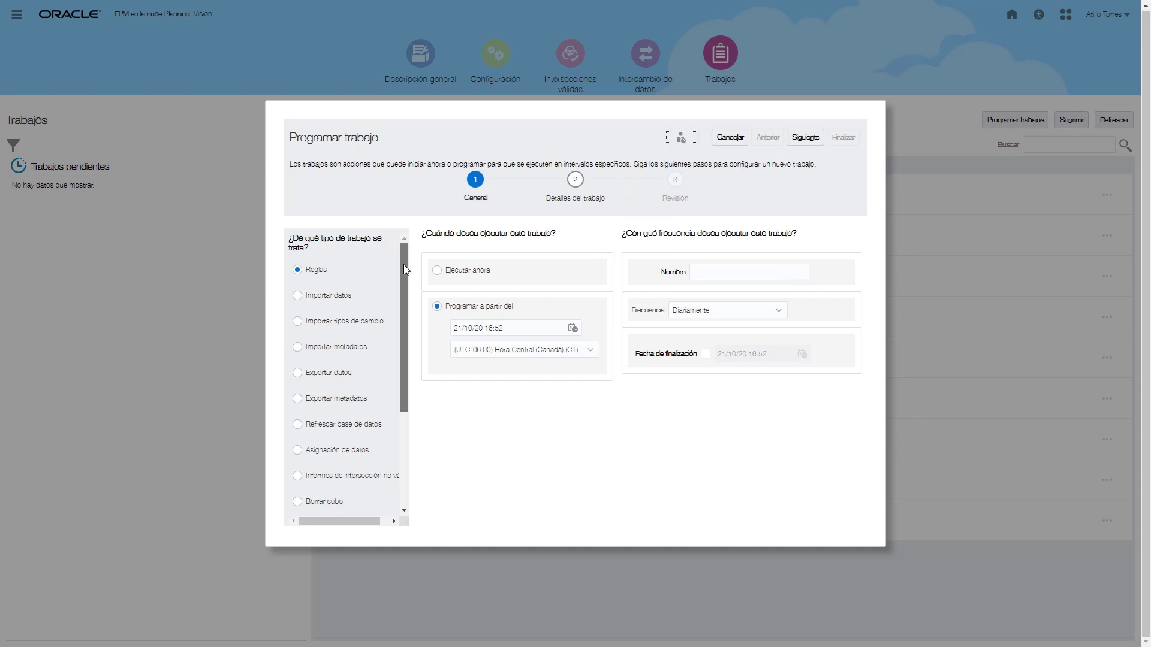
drag(404, 265, 398, 393)
click(297, 499)
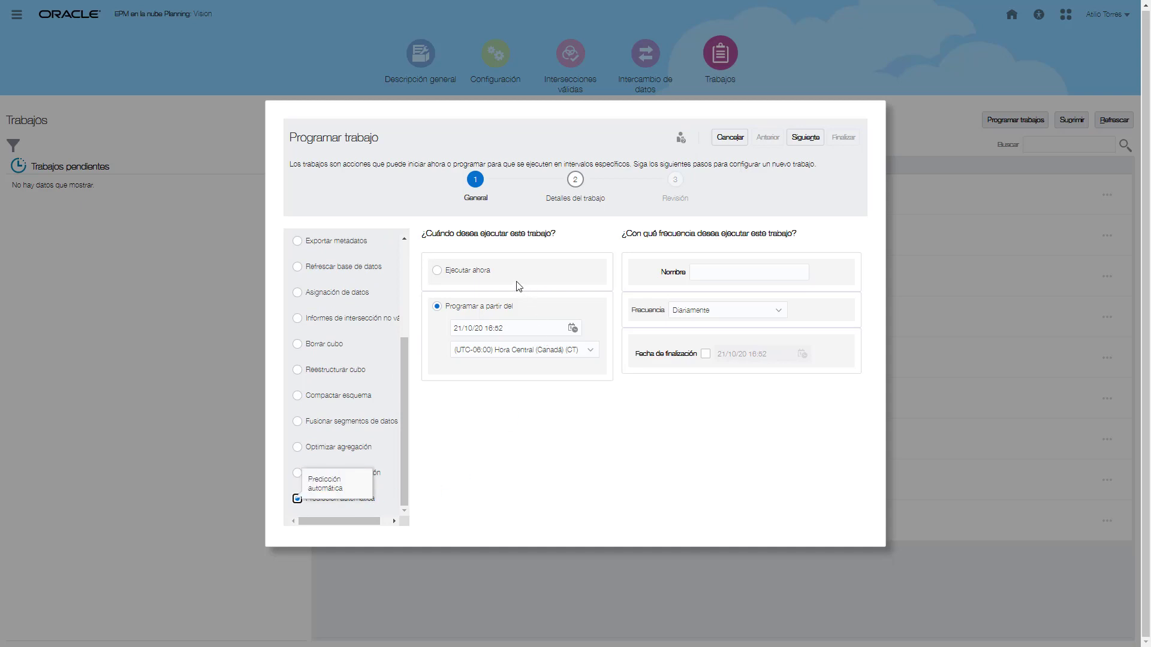
click(437, 270)
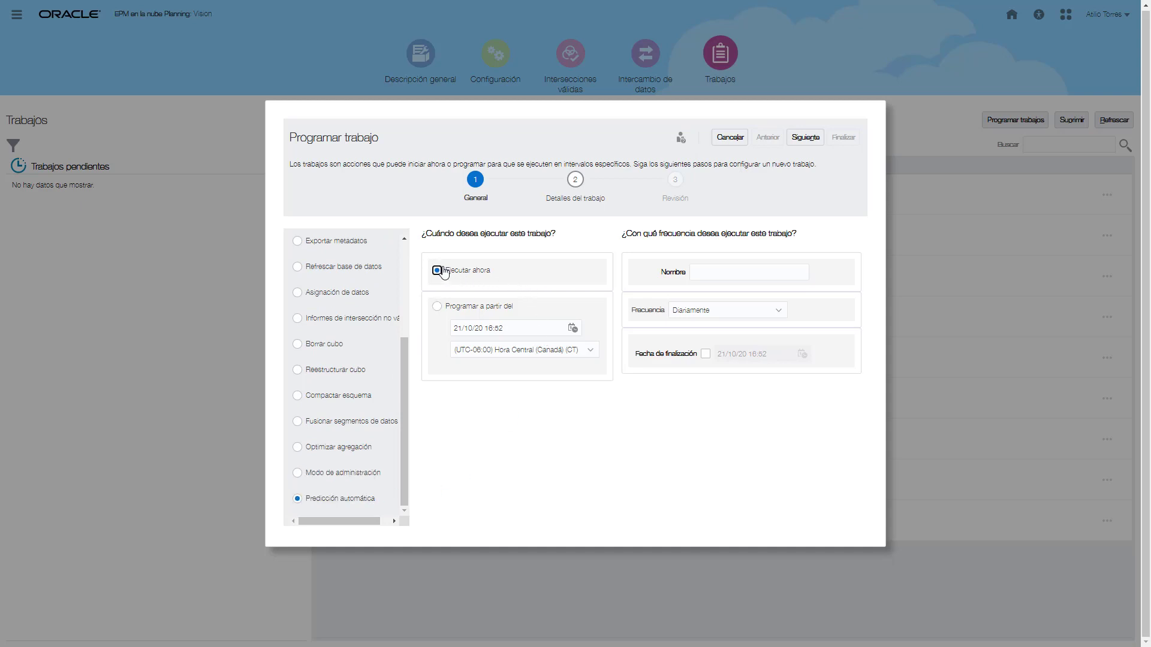
click(437, 307)
click(441, 273)
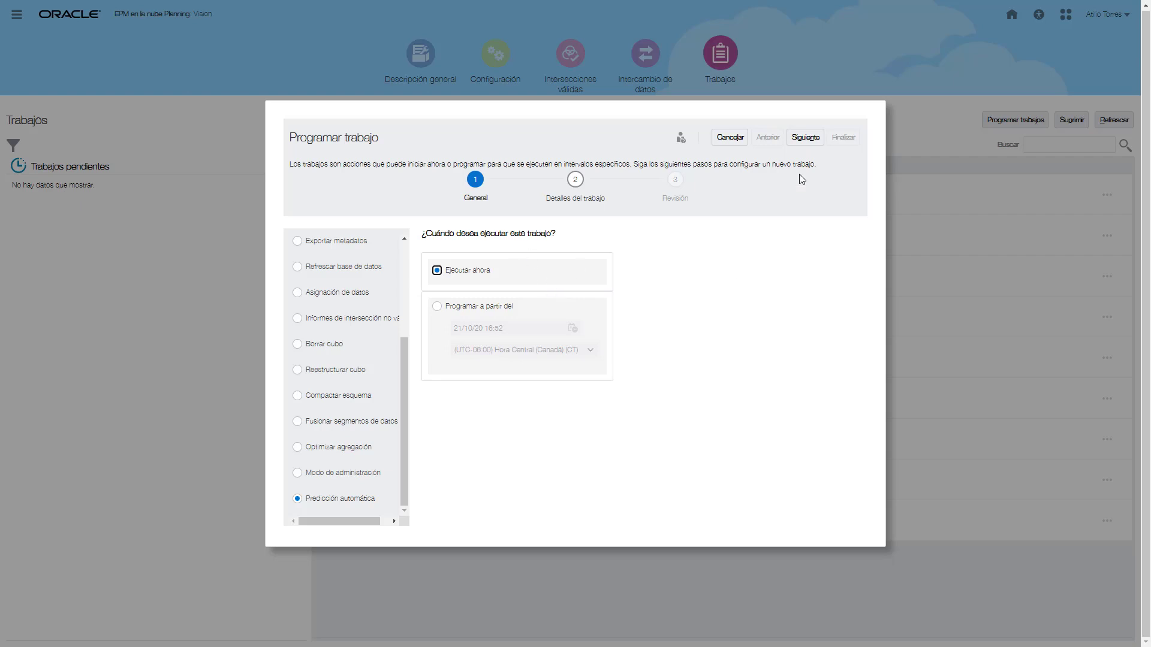
Step: Choose Predicción de Ventas as the prediction job, review the summary, and finish the job setup to launch it
click(805, 139)
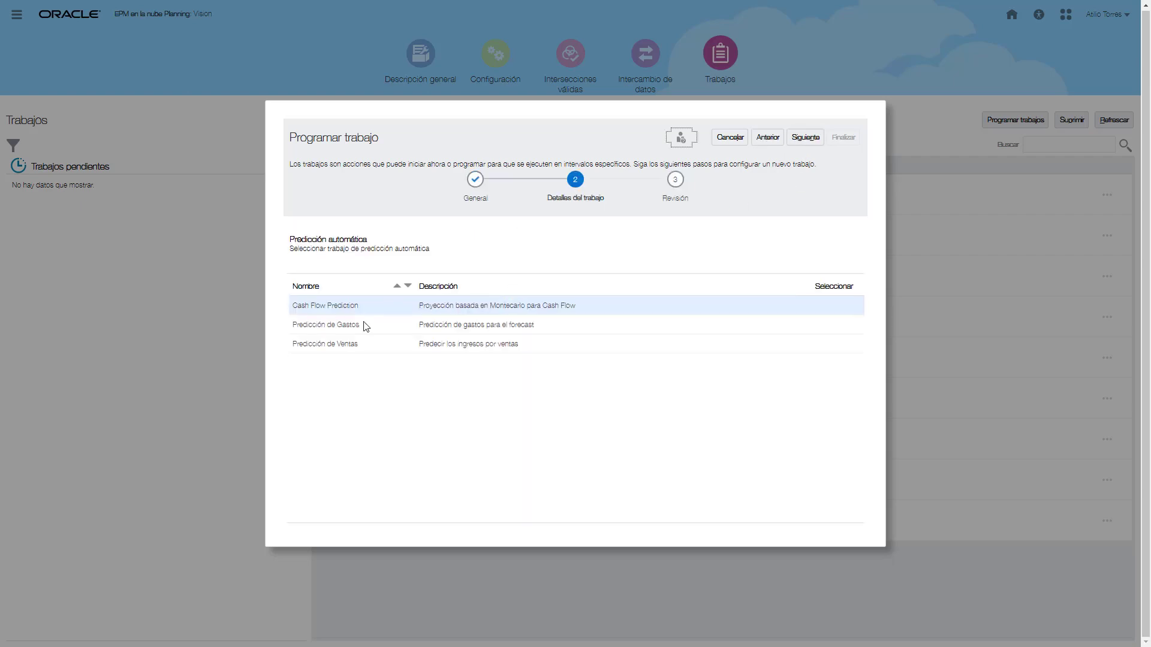
click(366, 326)
click(356, 347)
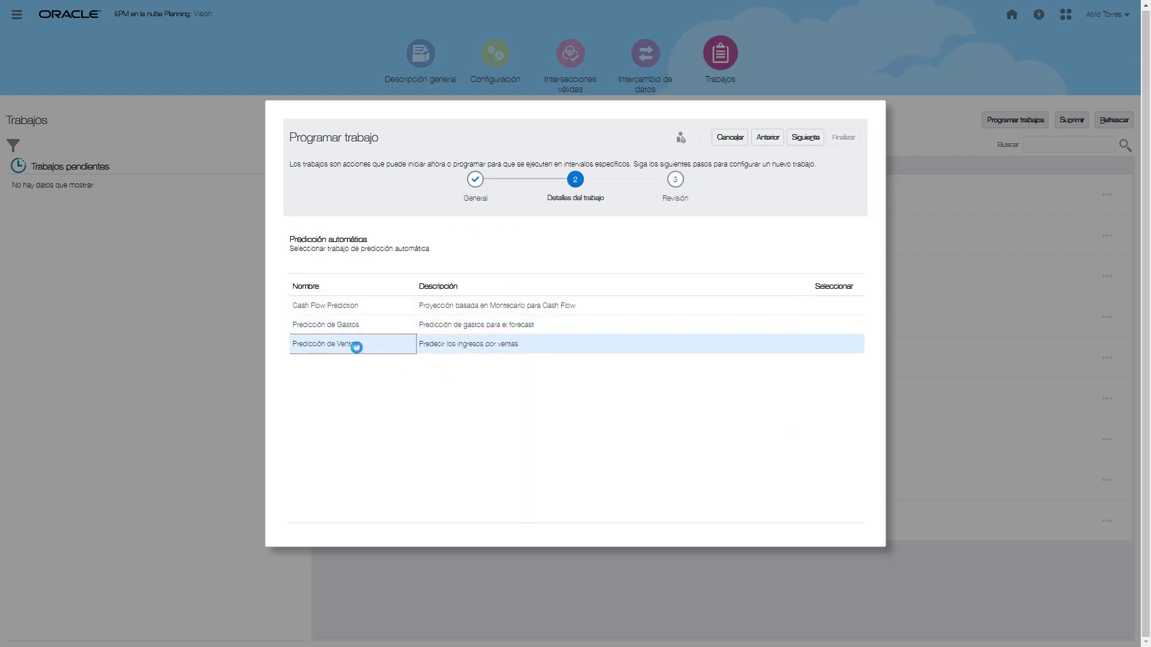
click(806, 138)
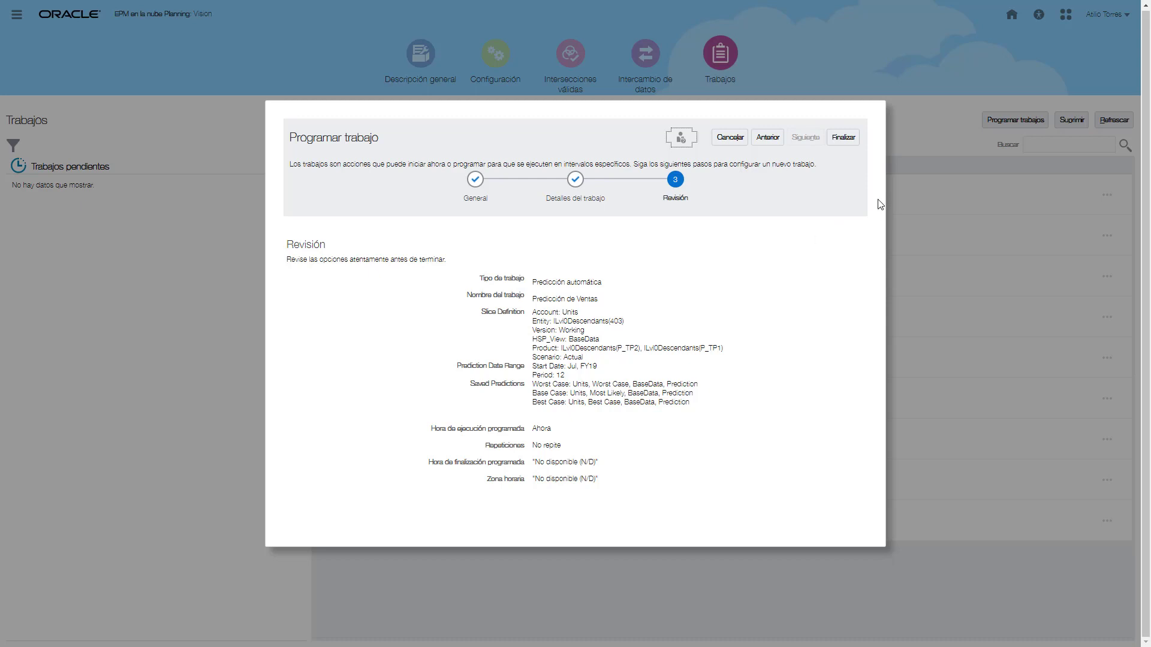
click(847, 143)
click(845, 138)
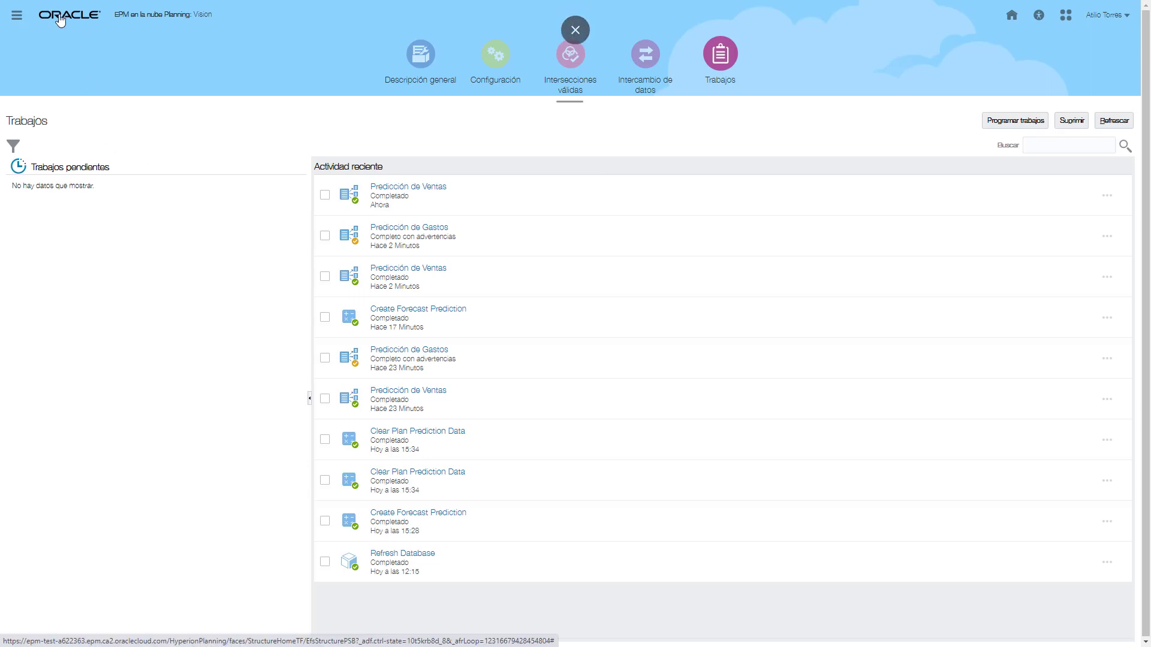
Step: Return to the home page and open the Forecast dashboards under Financial Plan
click(60, 18)
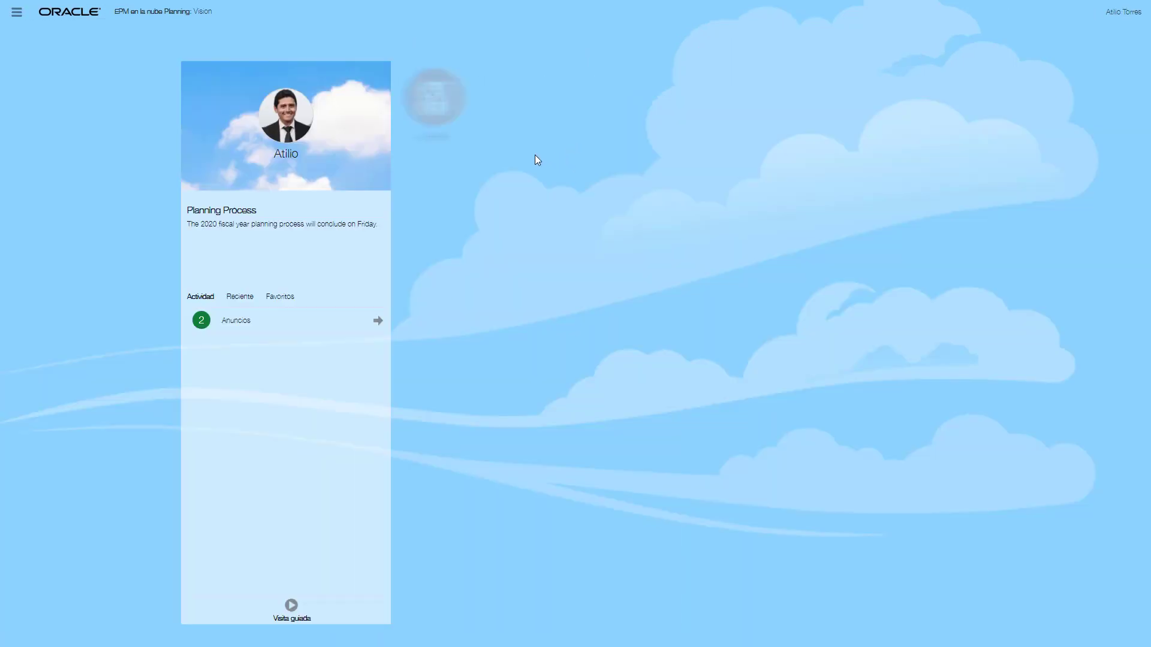
click(471, 154)
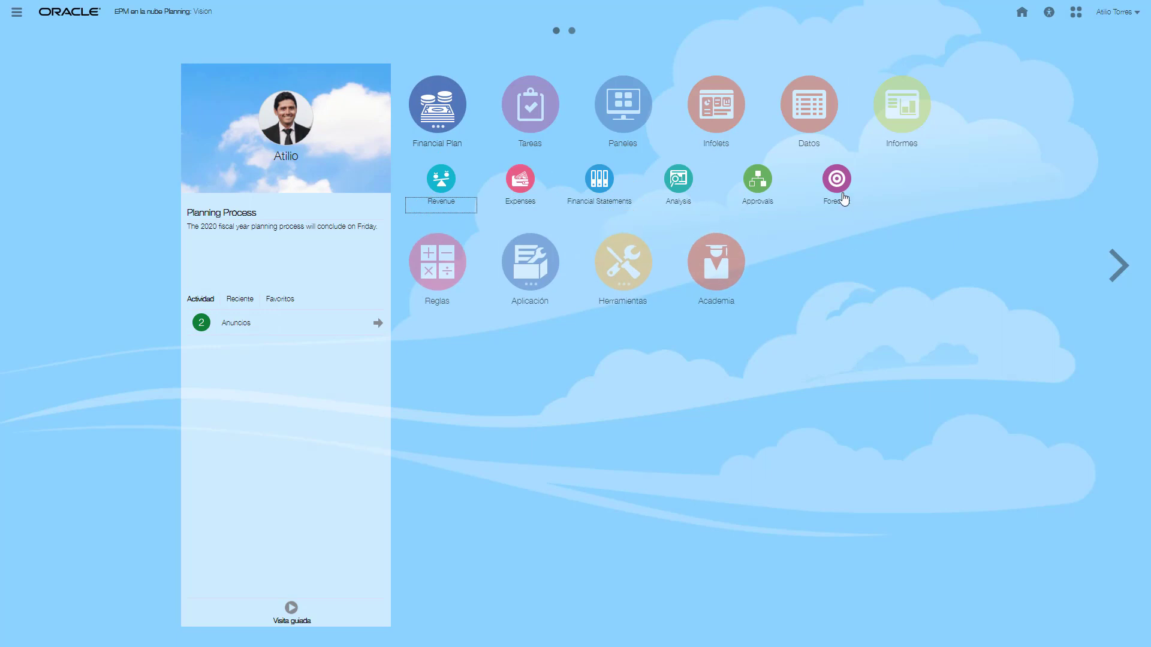
click(842, 197)
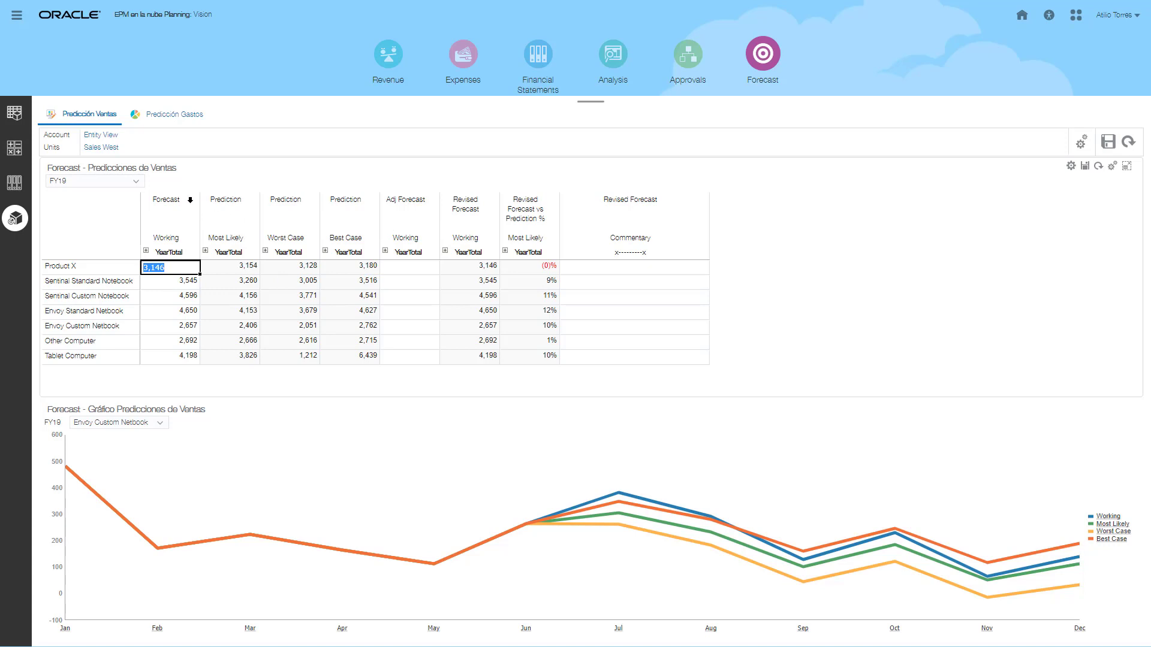
Step: Compare the Forecast, Prediction, Revised Forecast and Revised Forecast vs Prediction % columns in the sales predictions form
click(190, 200)
click(251, 221)
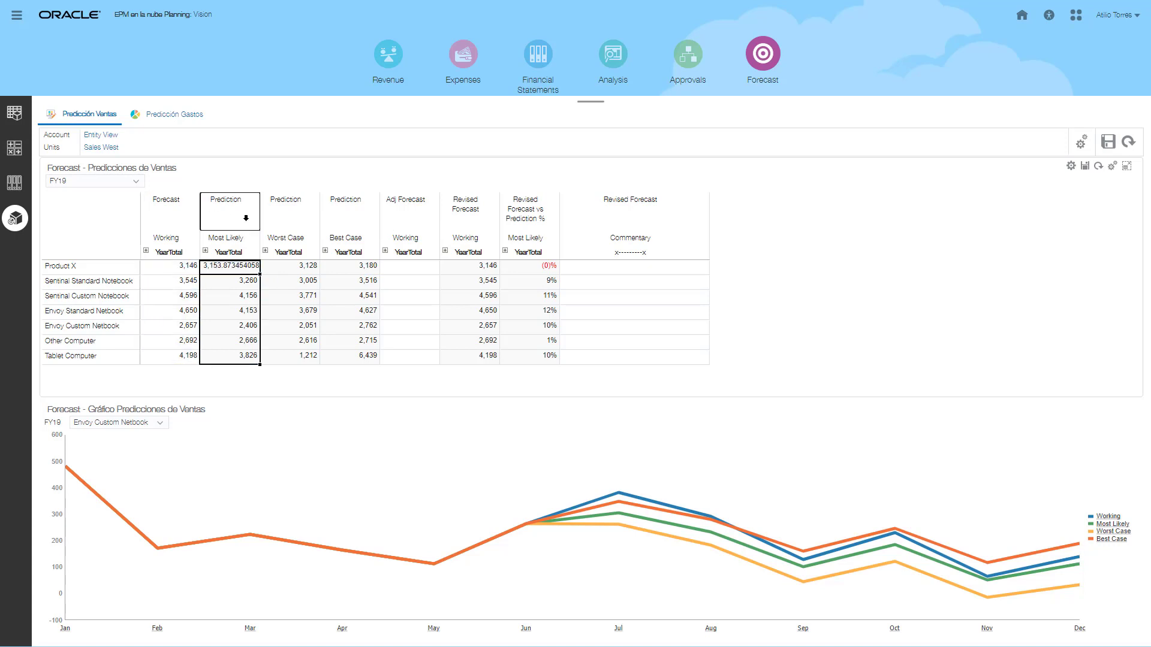
click(311, 225)
click(333, 218)
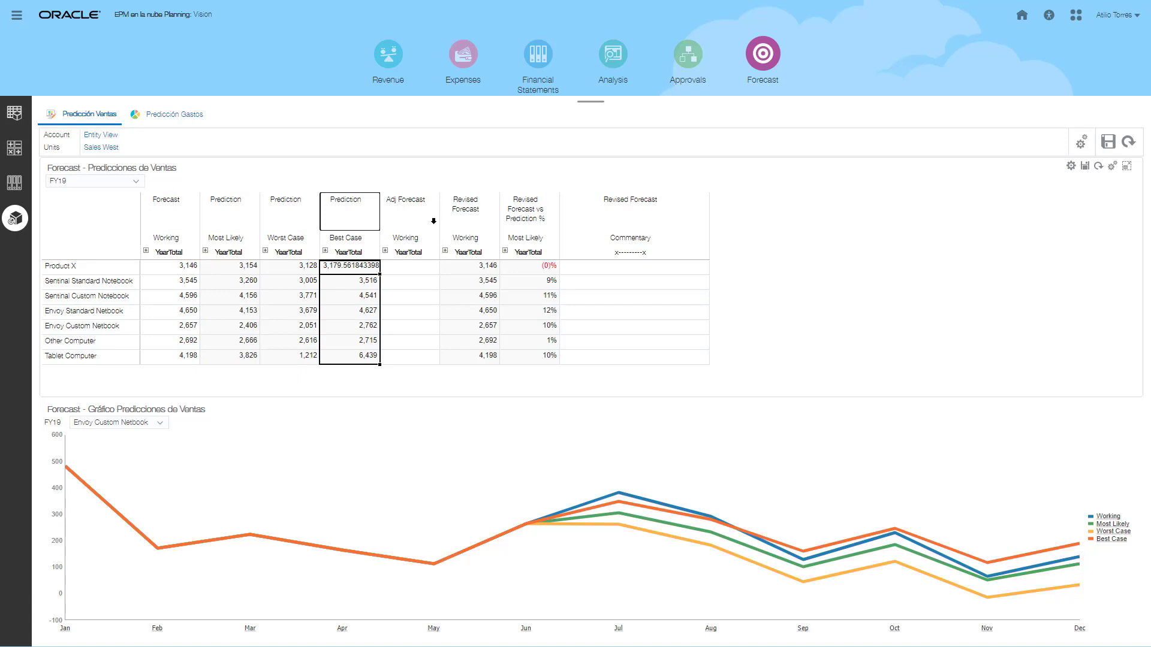
click(542, 210)
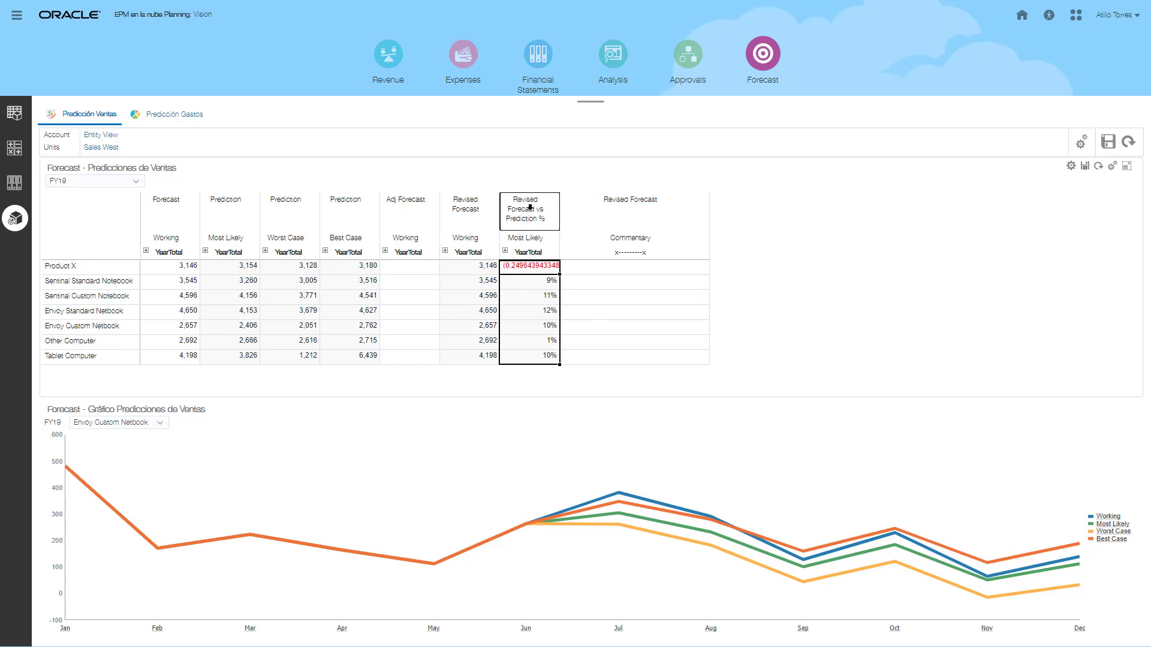
click(480, 231)
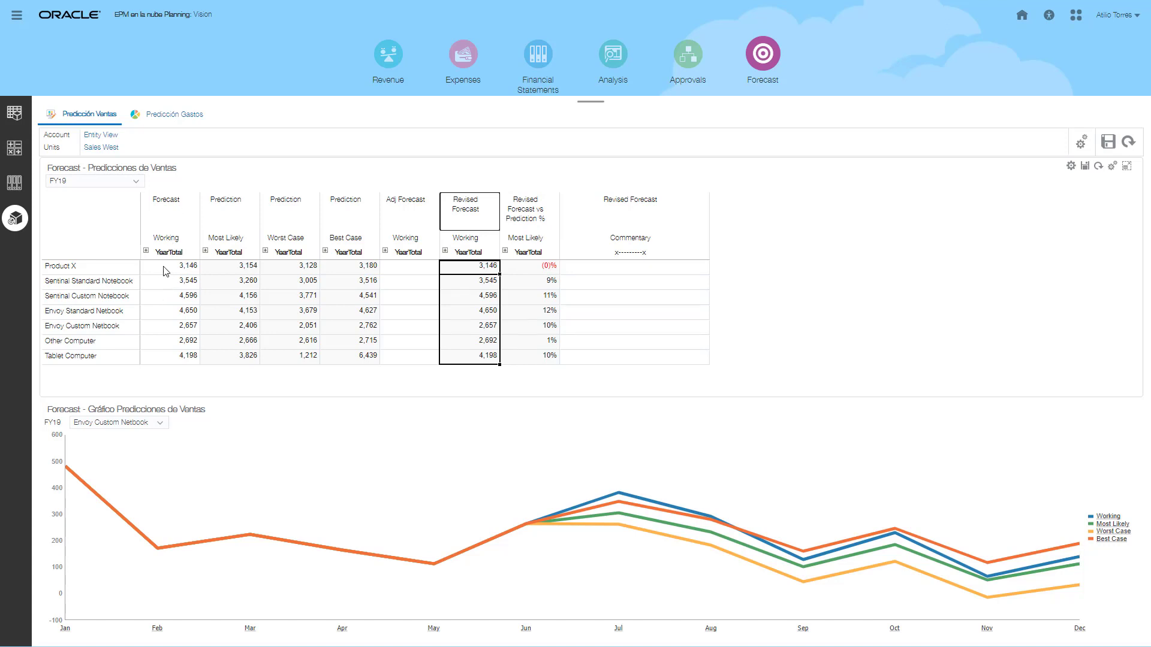
Step: Inspect the Adj Forecast, Most Likely prediction and Commentary cells in the sales predictions form, closing the comment editor without saving
click(405, 266)
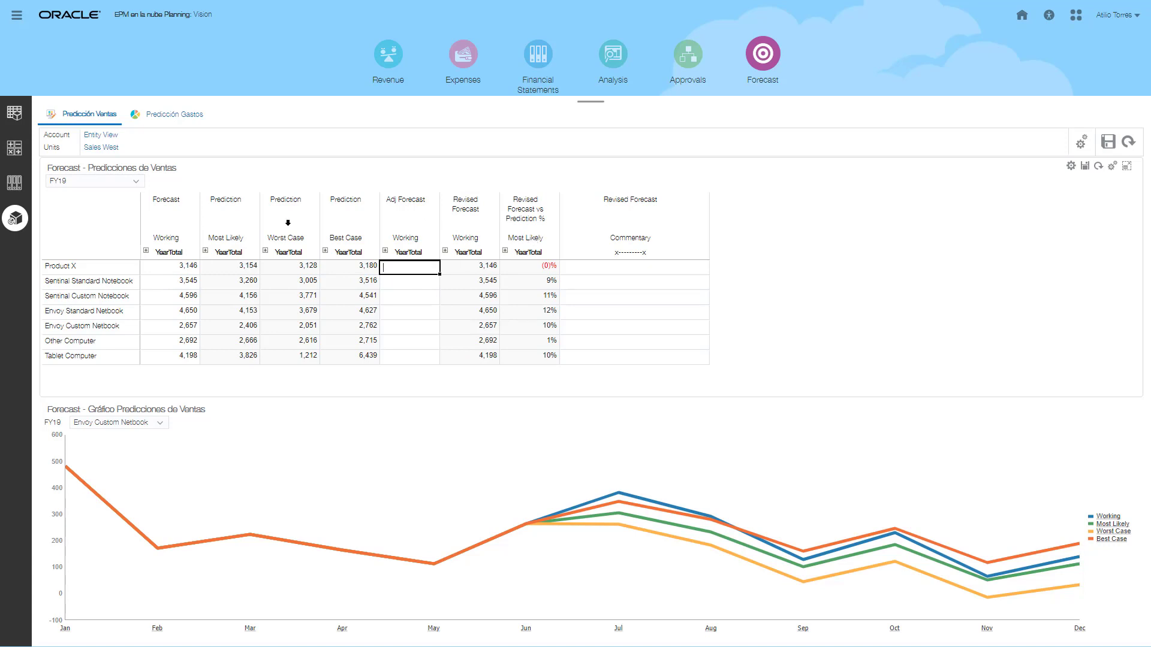
click(245, 222)
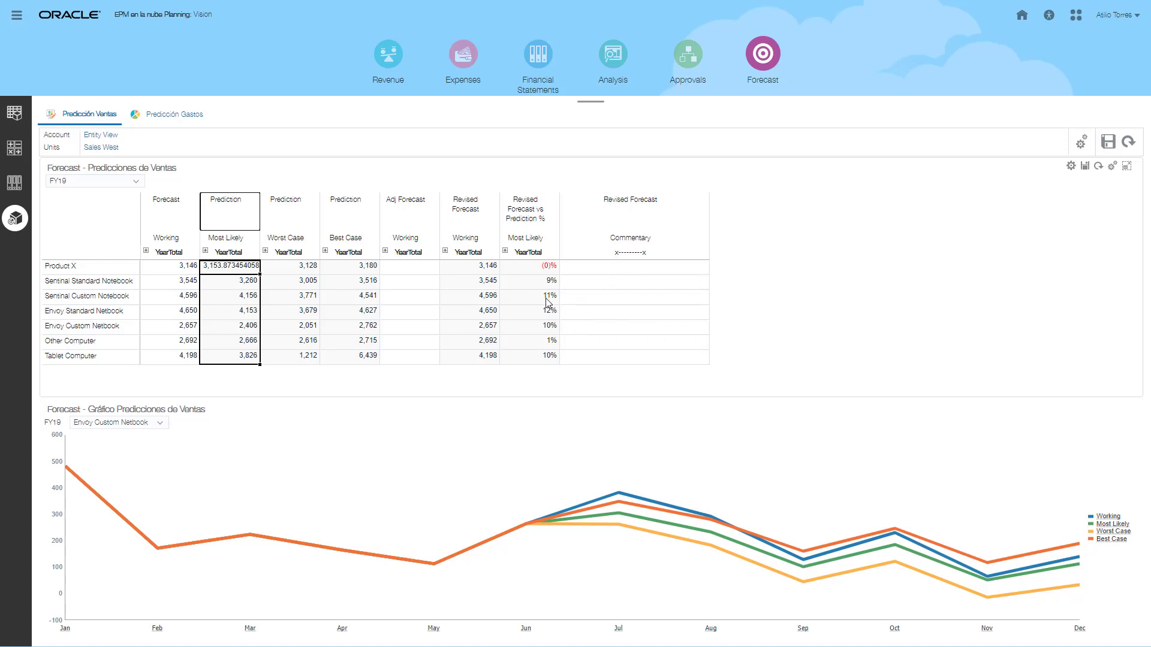
click(408, 298)
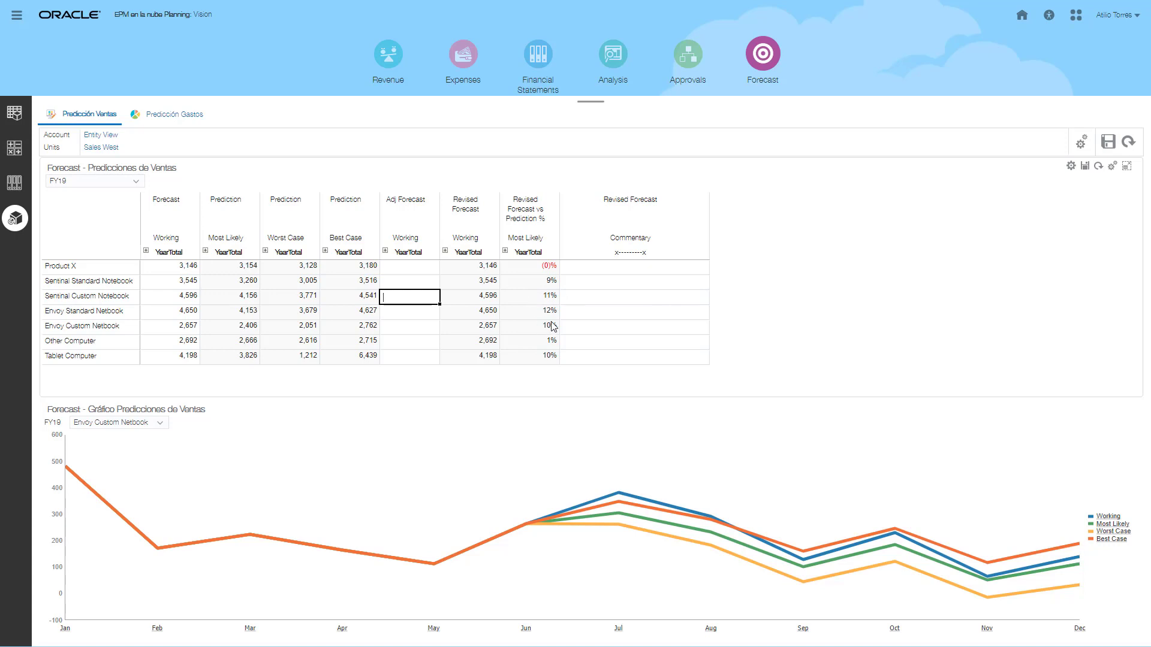
click(609, 302)
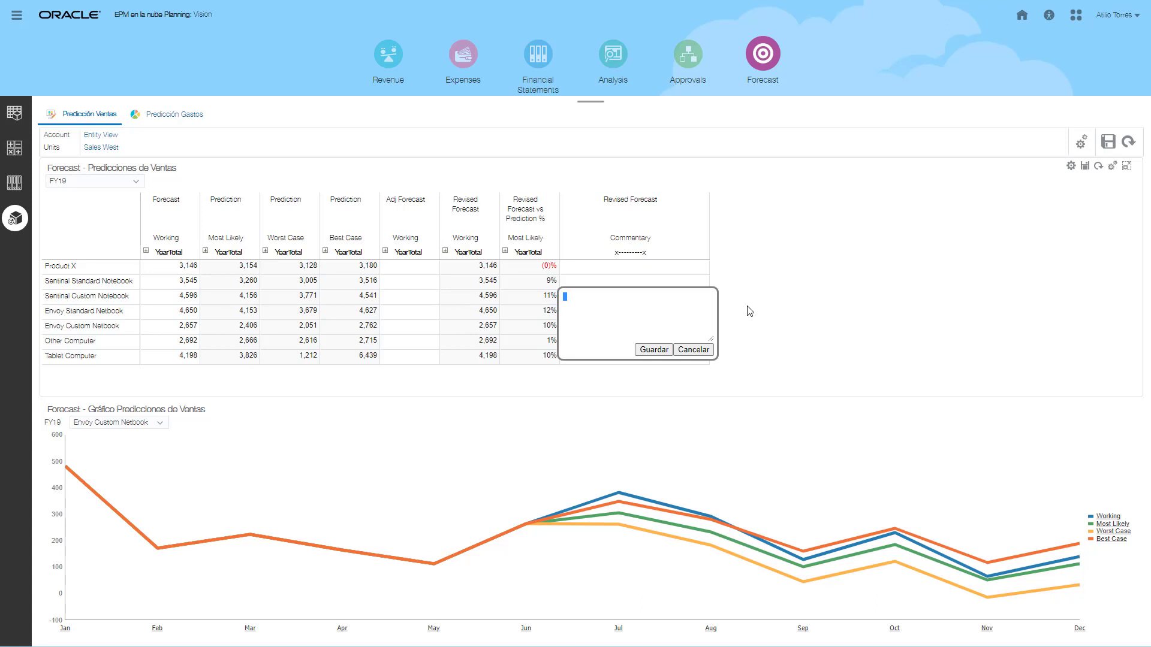
click(703, 350)
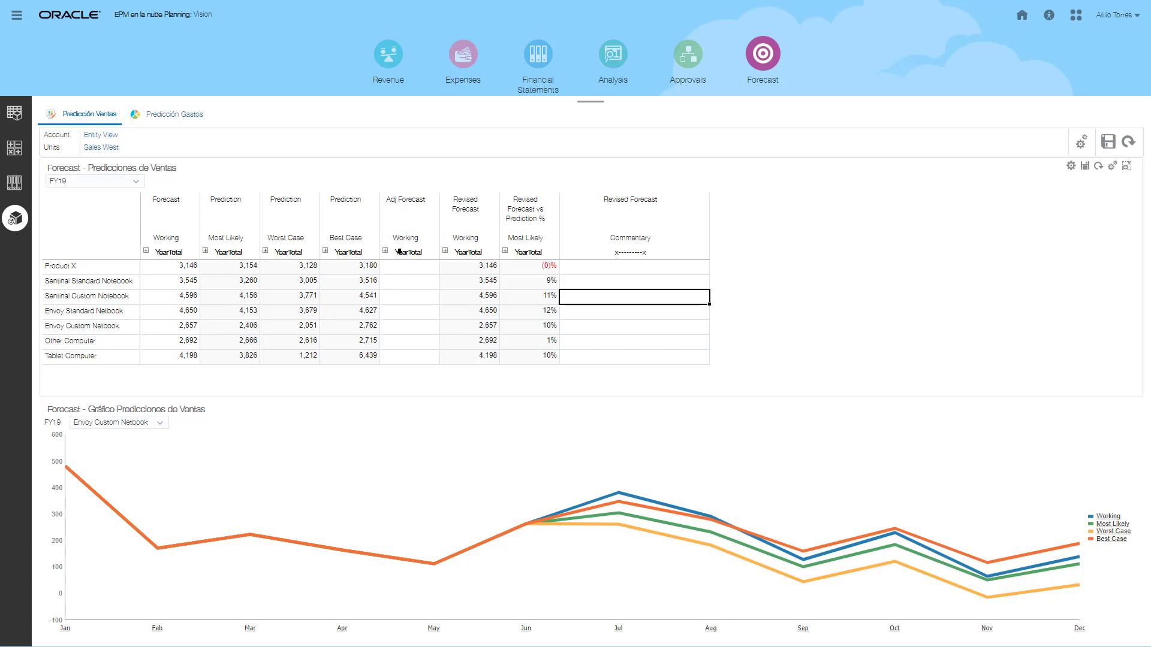
Step: Enter a forecast adjustment of -250 for Sentinal Standard Notebook and save the sales predictions form
click(421, 278)
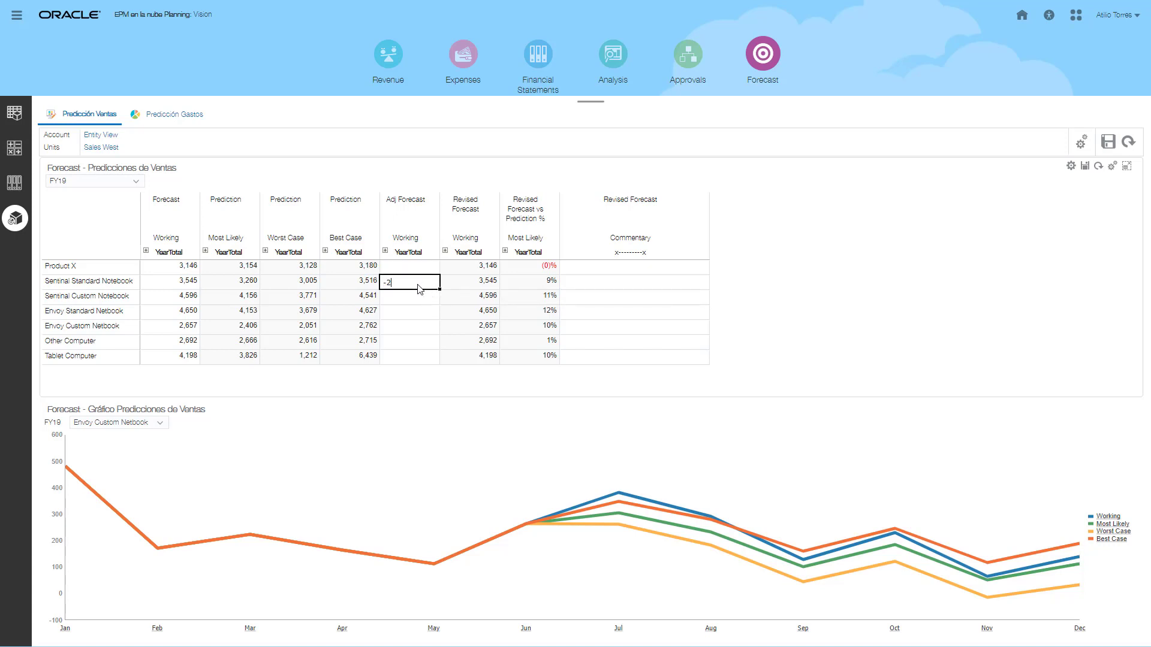
text(-240)
key(Return)
key(Up)
key(Up)
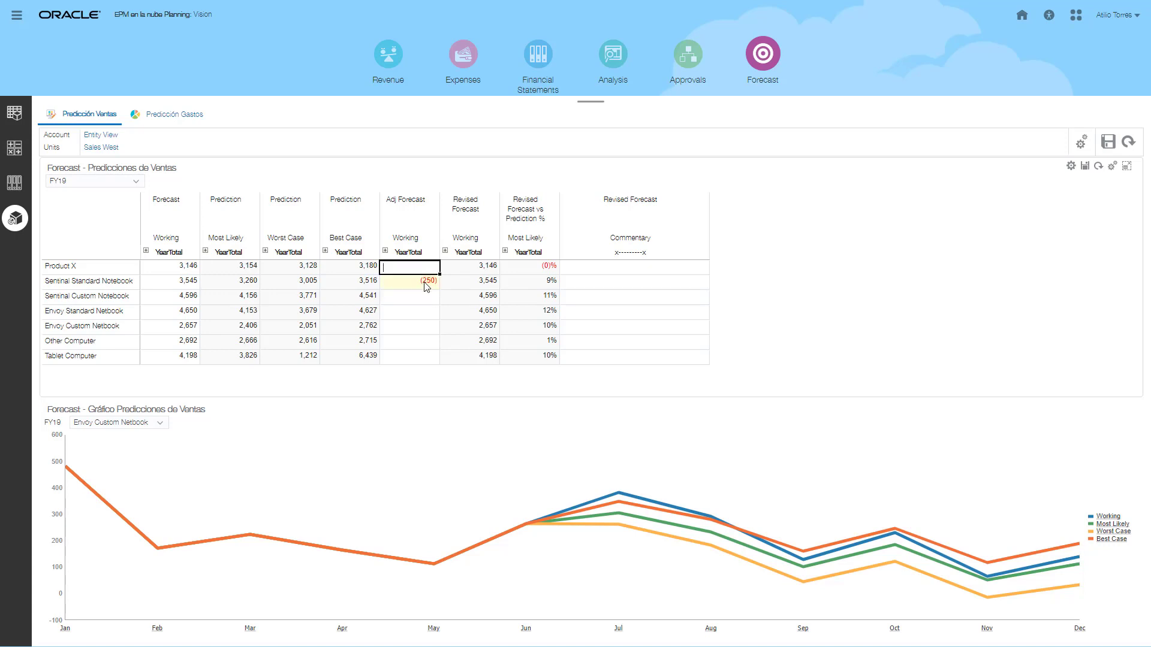
key(Down)
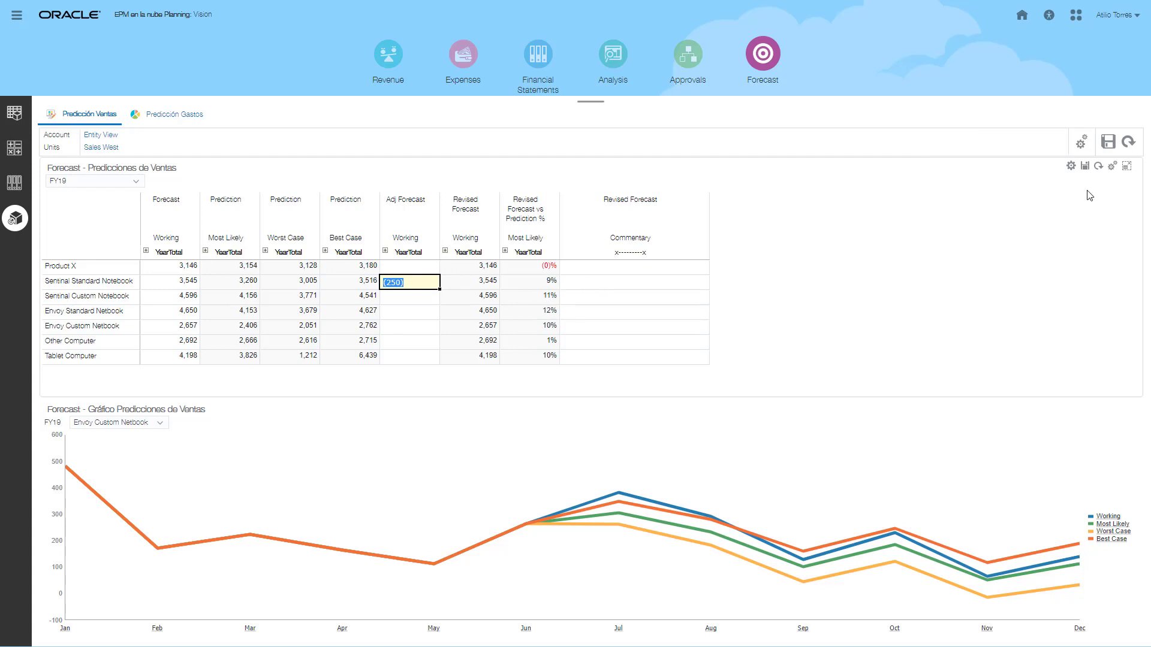
click(1083, 168)
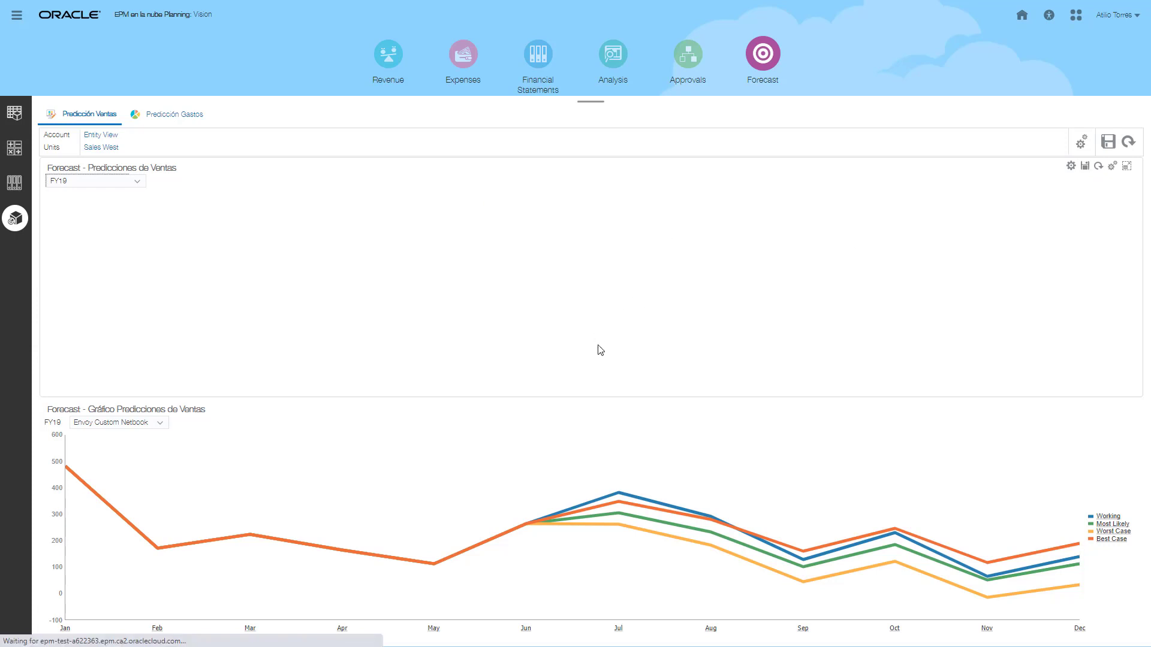
click(639, 198)
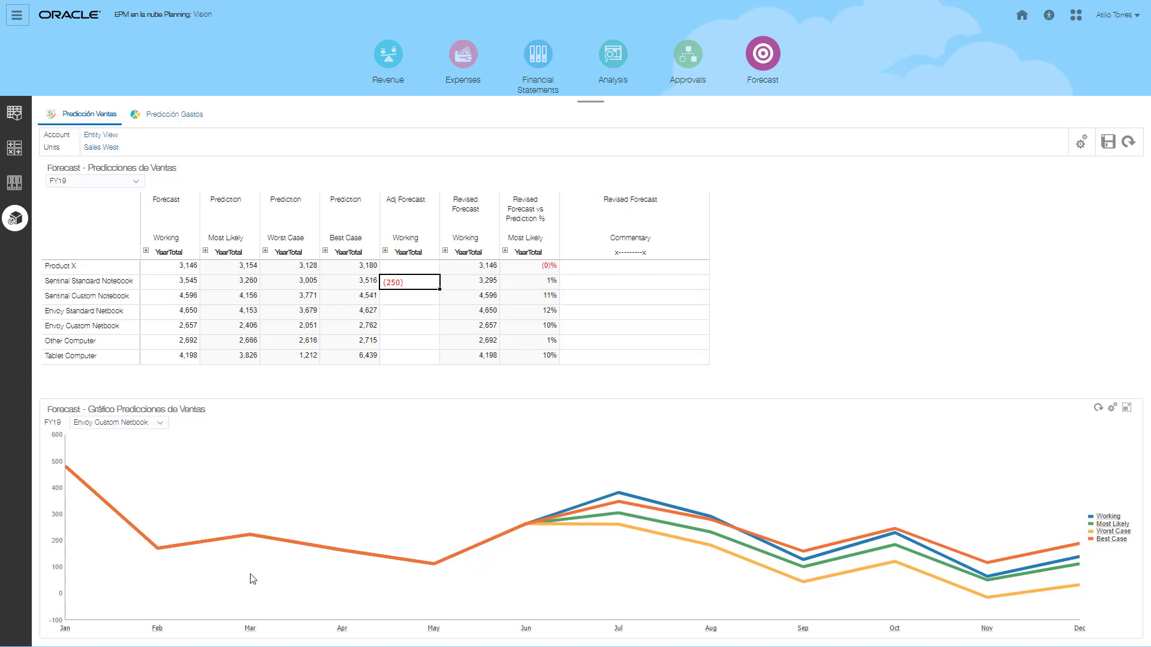
Step: Browse the prediction chart's product choices and the entity members under Sales, leaving both selections as they are
click(144, 424)
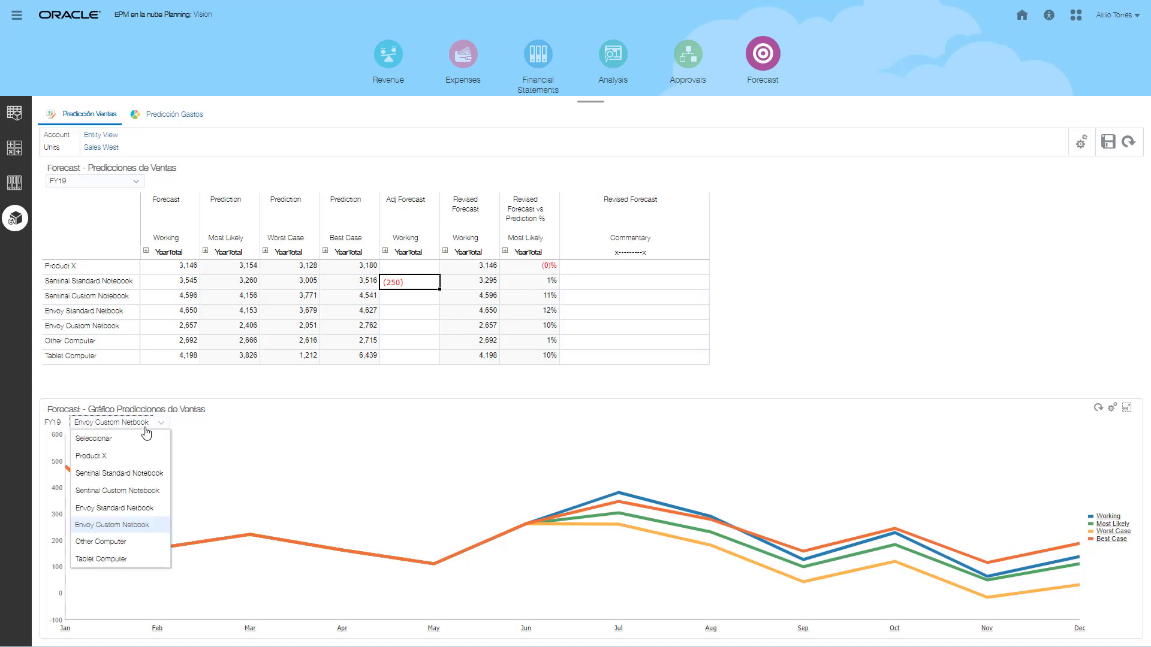
click(302, 447)
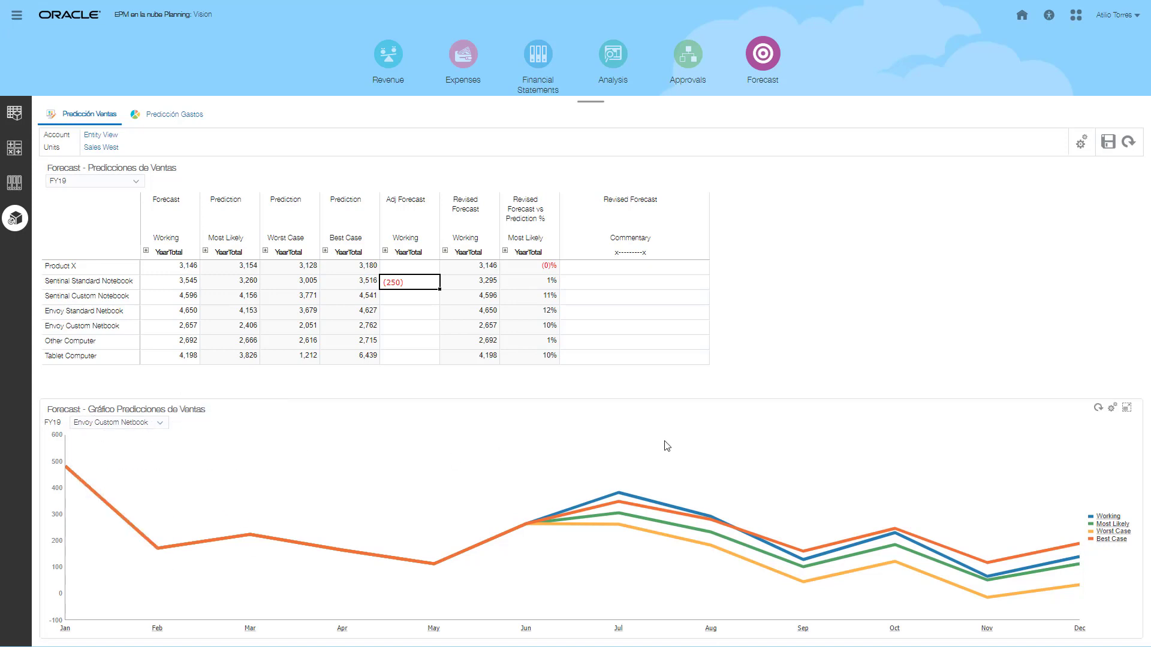
click(103, 150)
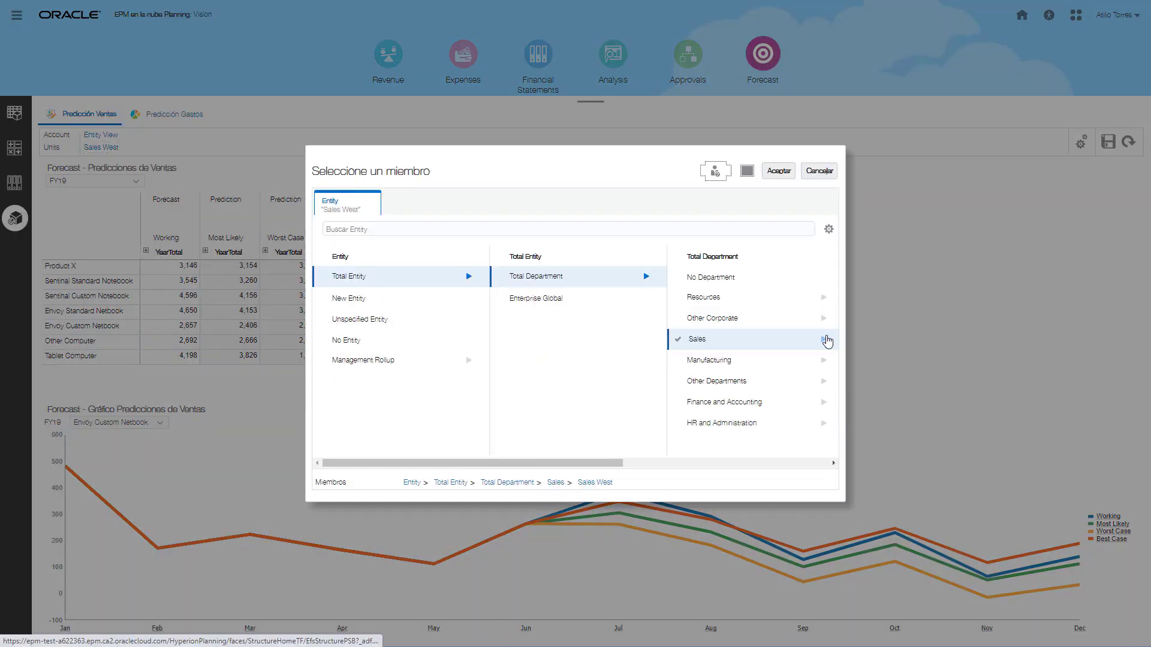
click(822, 339)
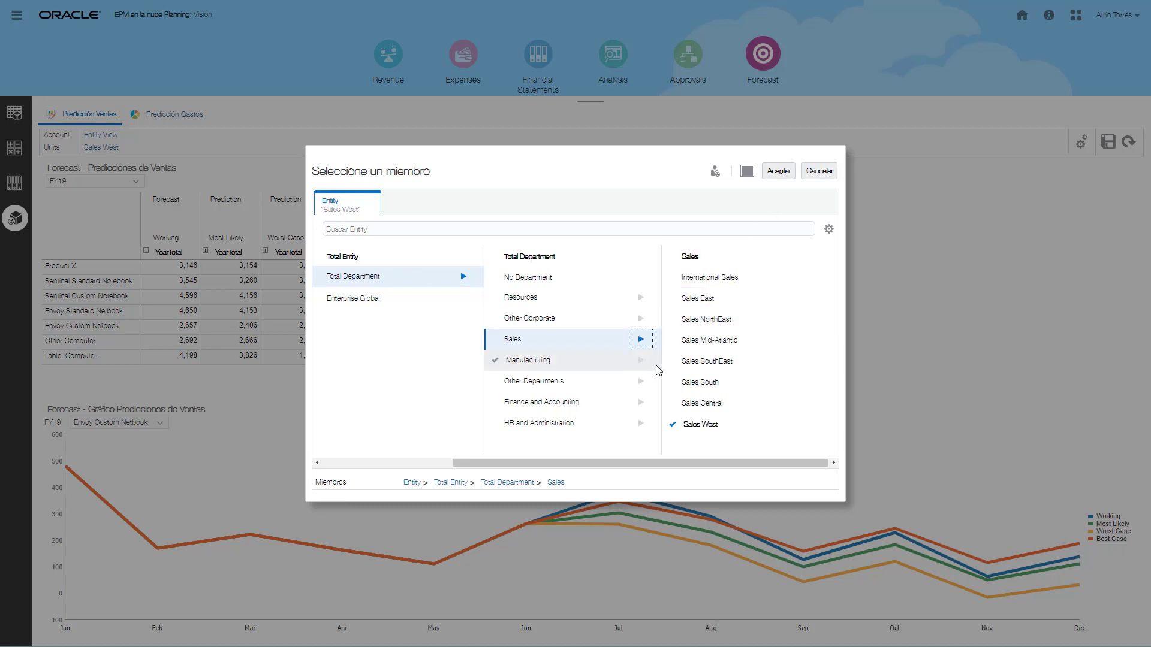
click(819, 171)
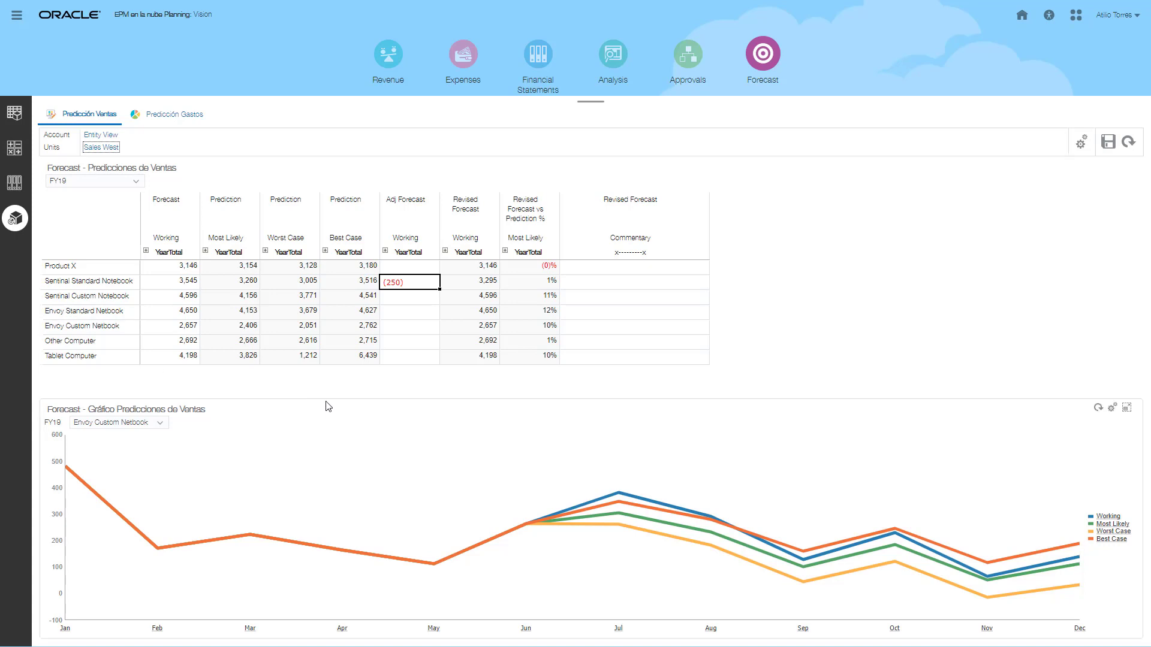
Step: Open the Predicción Gastos dashboard and examine the Actual, Forecast and Plan columns of the operating expenses form and its comparison chart
click(166, 117)
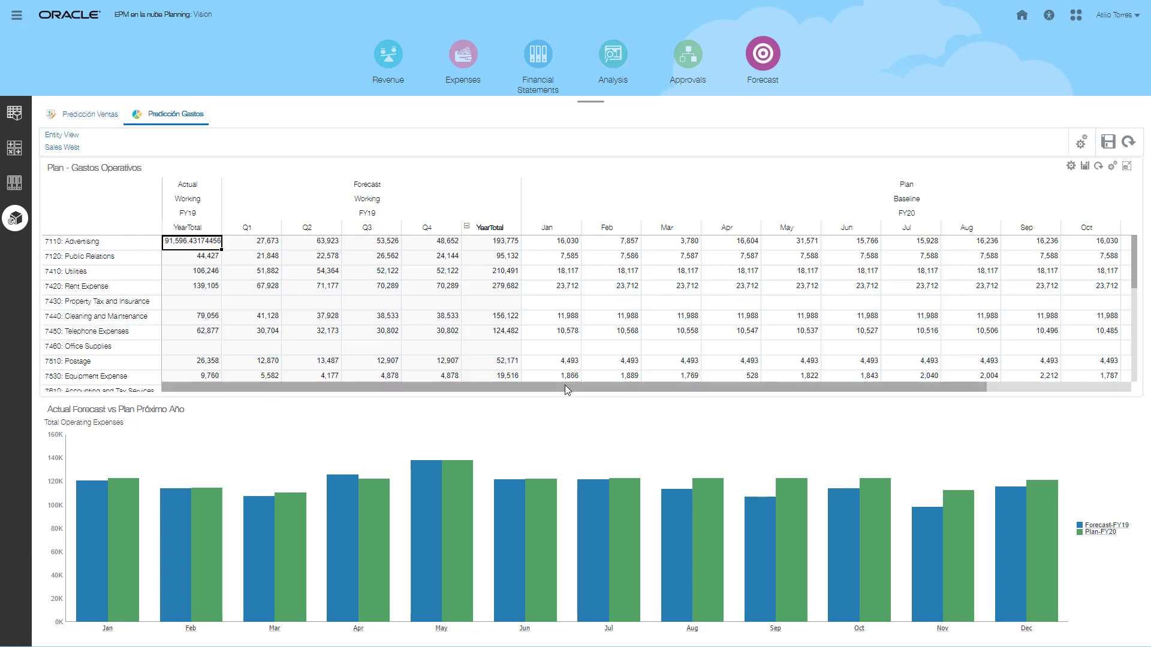
drag(575, 384, 726, 383)
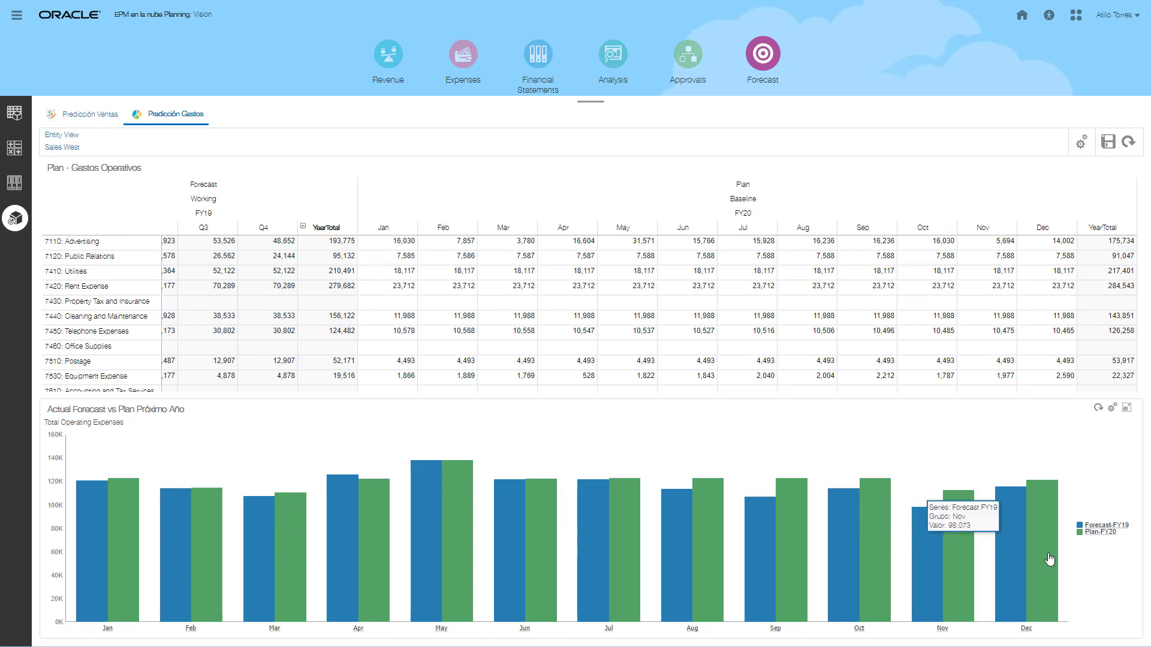
mouse_move(1032, 548)
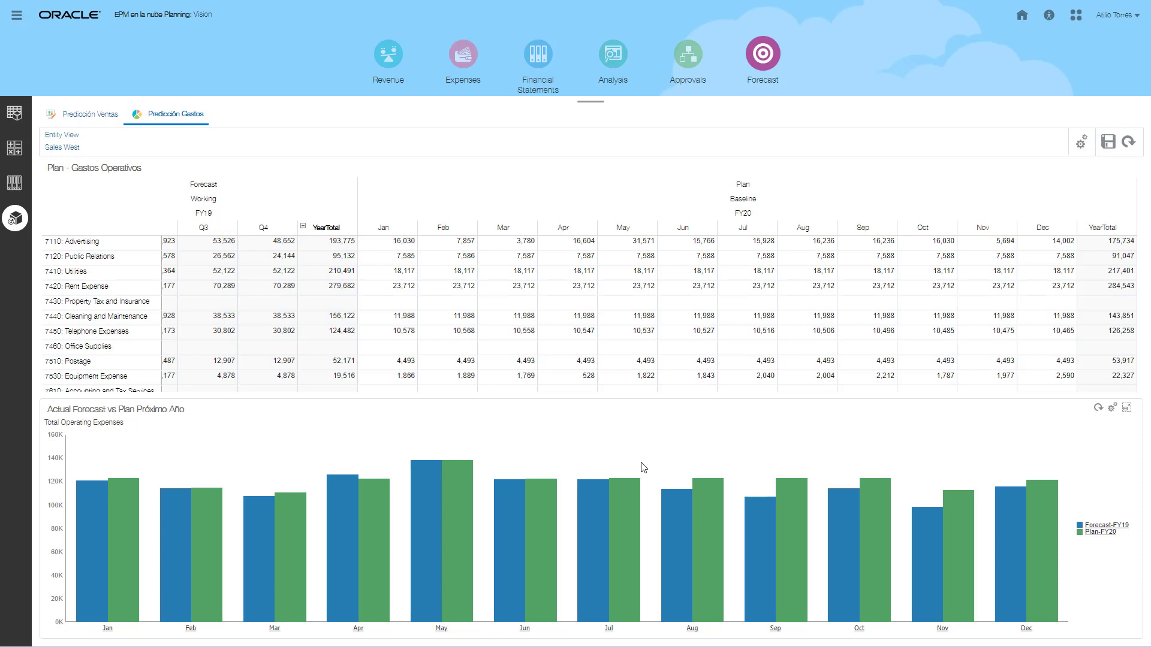
mouse_move(311, 401)
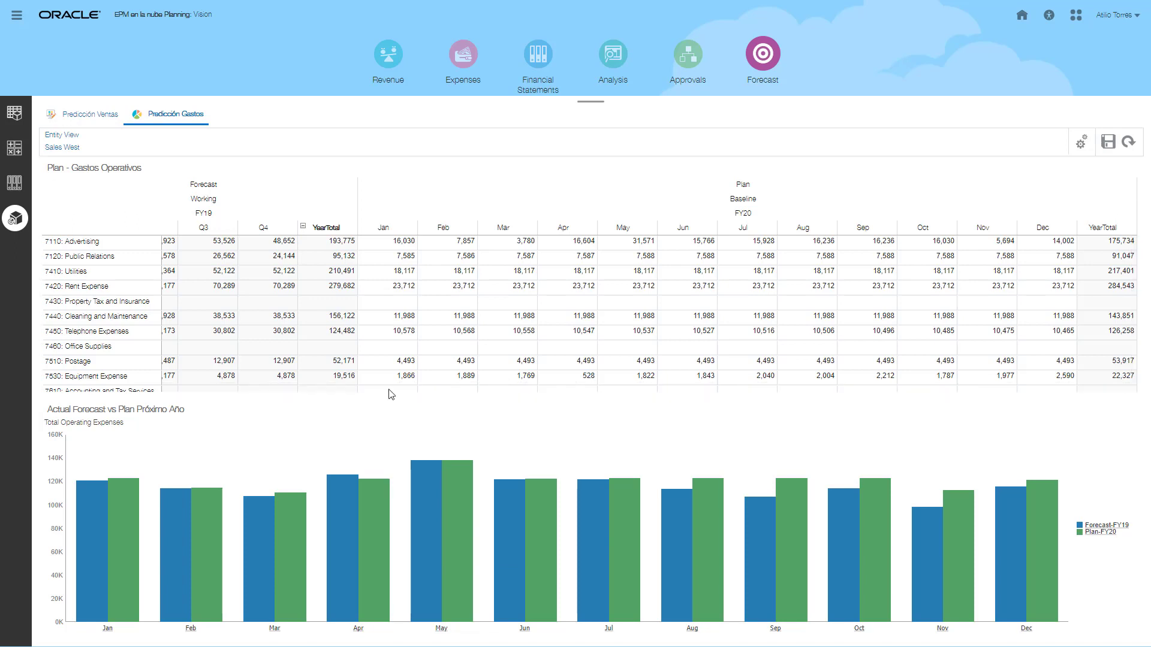
drag(387, 383, 248, 385)
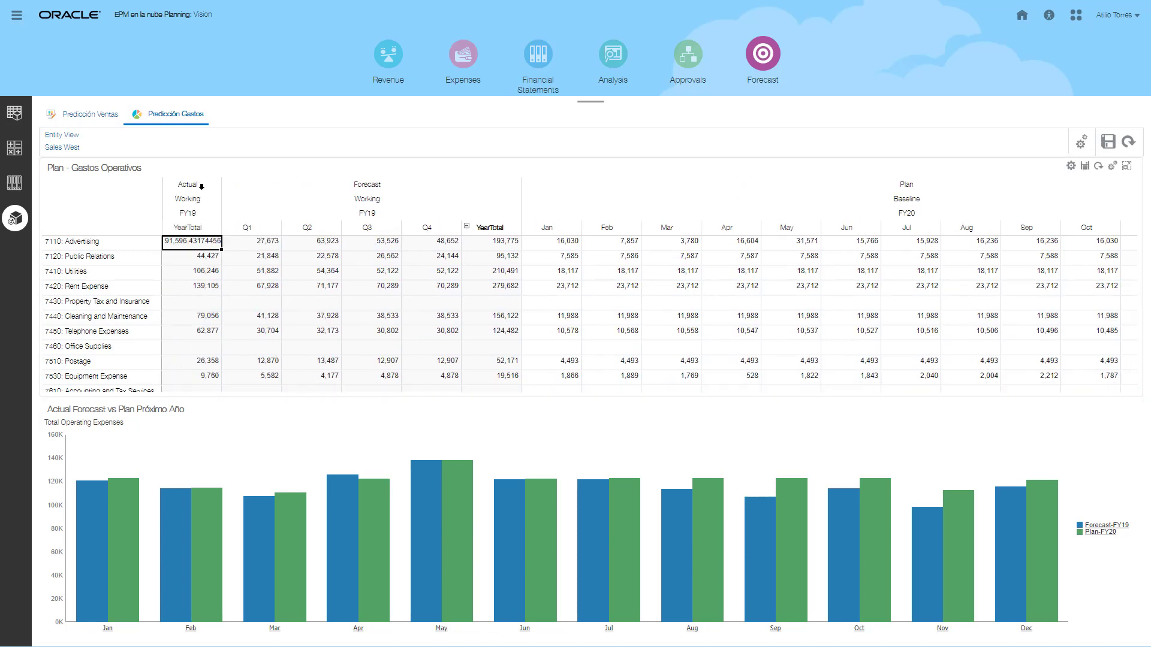
click(213, 186)
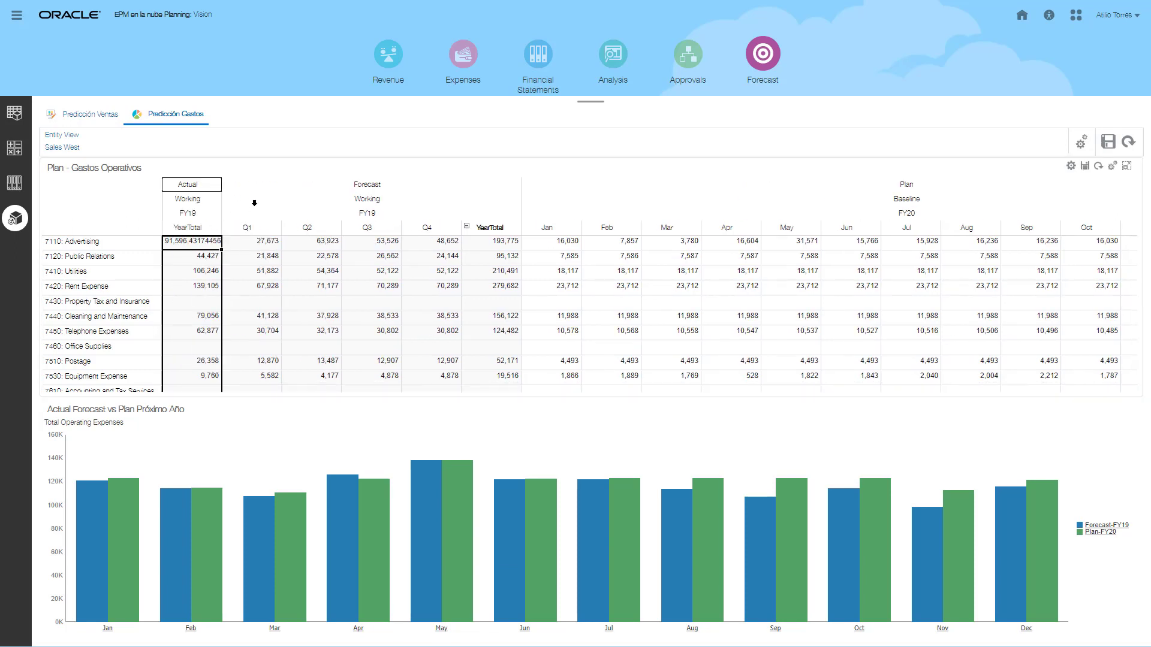